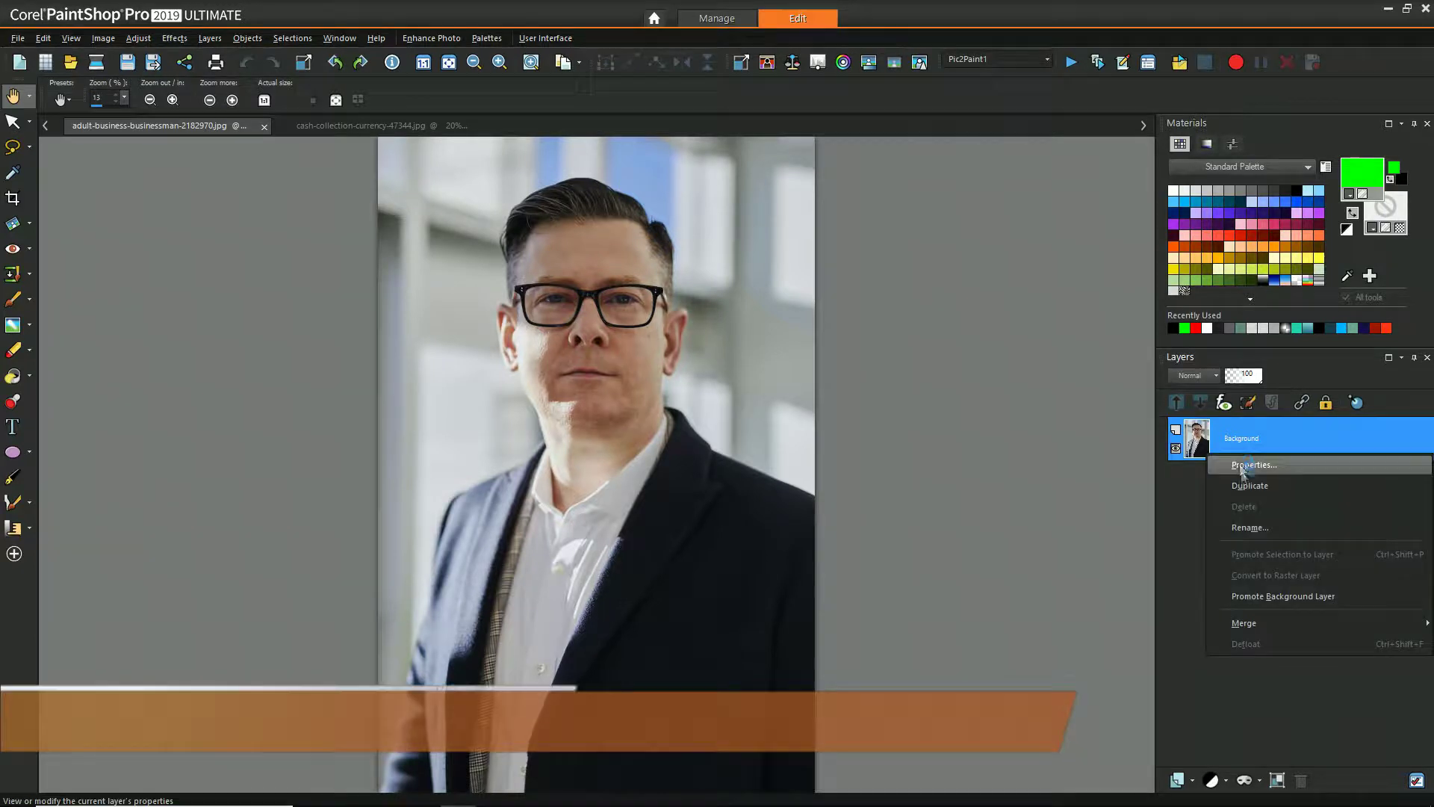
Step: Promote the portrait's Background layer to Raster 1 and pick the Background Eraser
{"action": "left_click", "coordinate": [1248, 597]}
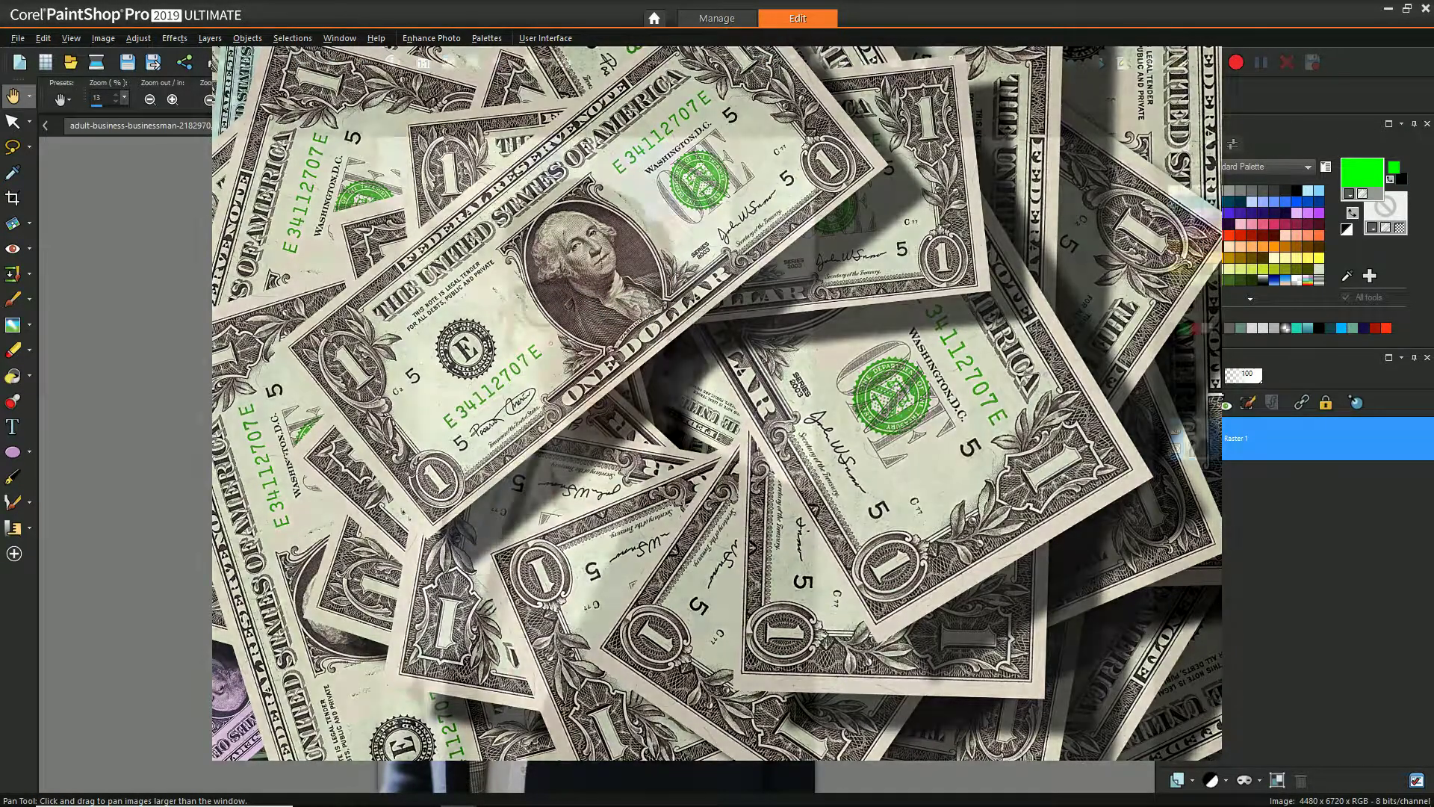
{"action": "left_click", "coordinate": [29, 350]}
{"action": "left_click", "coordinate": [82, 390]}
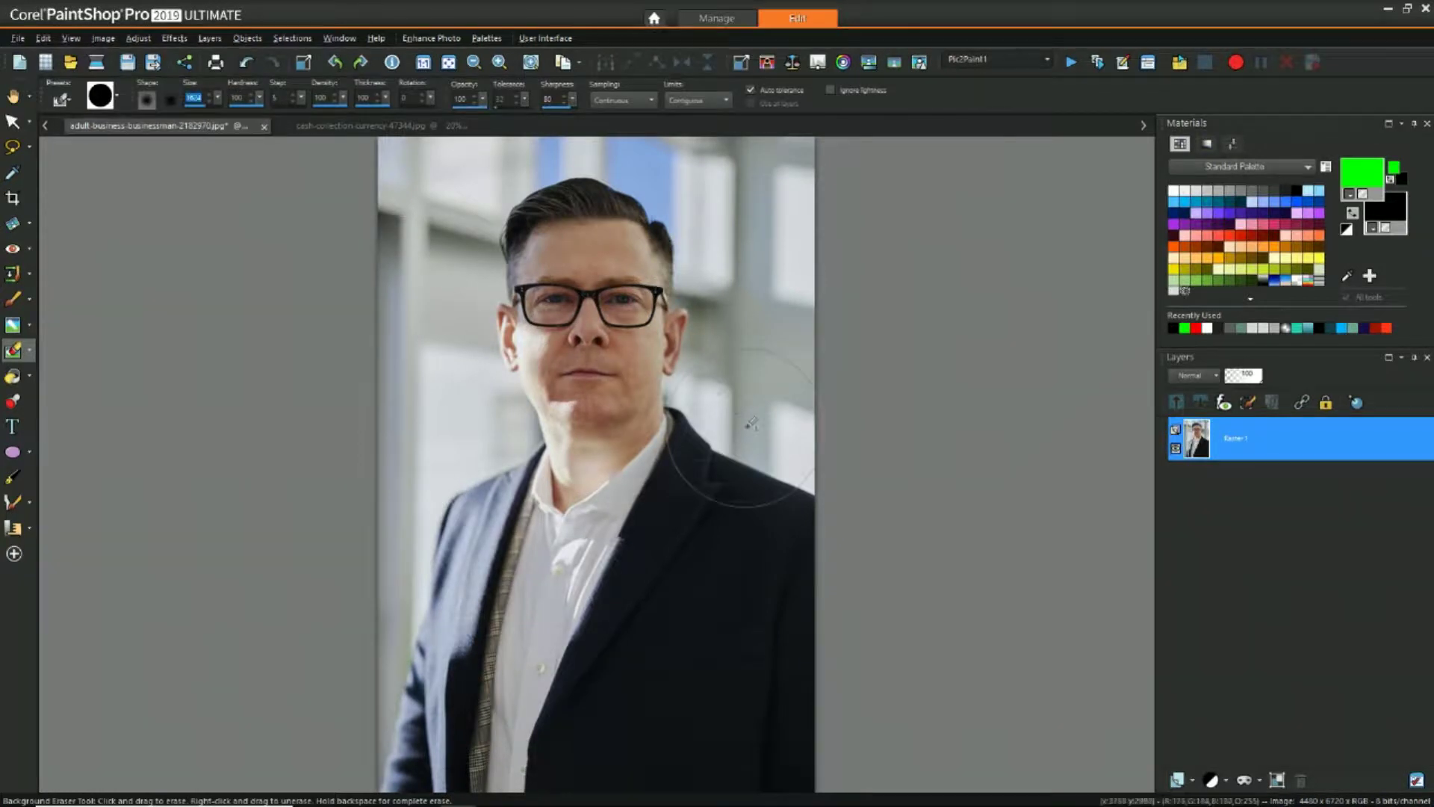
Step: Erase the backdrop around the head, neck and ear with auto tolerance off and a smaller brush
{"action": "mouse_move", "coordinate": [750, 423]}
{"action": "left_mouse_down"}
{"action": "mouse_move", "coordinate": [723, 274]}
{"action": "mouse_move", "coordinate": [776, 344]}
{"action": "mouse_move", "coordinate": [728, 234]}
{"action": "mouse_move", "coordinate": [449, 185]}
{"action": "mouse_move", "coordinate": [457, 239]}
{"action": "mouse_move", "coordinate": [443, 231]}
{"action": "mouse_move", "coordinate": [480, 414]}
{"action": "mouse_move", "coordinate": [460, 389]}
{"action": "mouse_move", "coordinate": [377, 686]}
{"action": "mouse_move", "coordinate": [411, 561]}
{"action": "mouse_move", "coordinate": [404, 595]}
{"action": "left_mouse_up"}
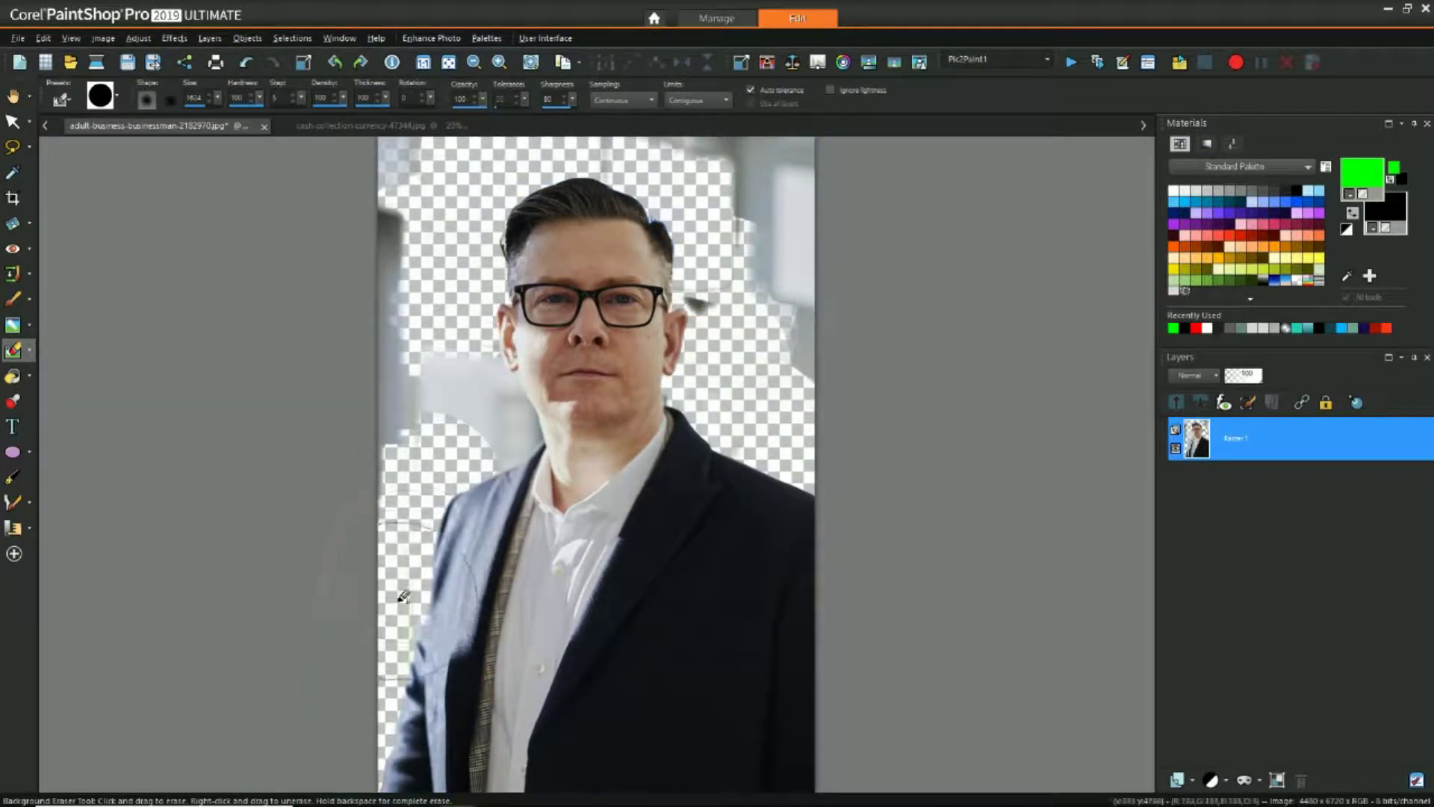
{"action": "left_click", "coordinate": [498, 446]}
{"action": "key", "text": "ctrl+z"}
{"action": "mouse_move", "coordinate": [499, 92]}
{"action": "left_mouse_down"}
{"action": "mouse_move", "coordinate": [503, 66]}
{"action": "mouse_move", "coordinate": [504, 97]}
{"action": "left_mouse_up"}
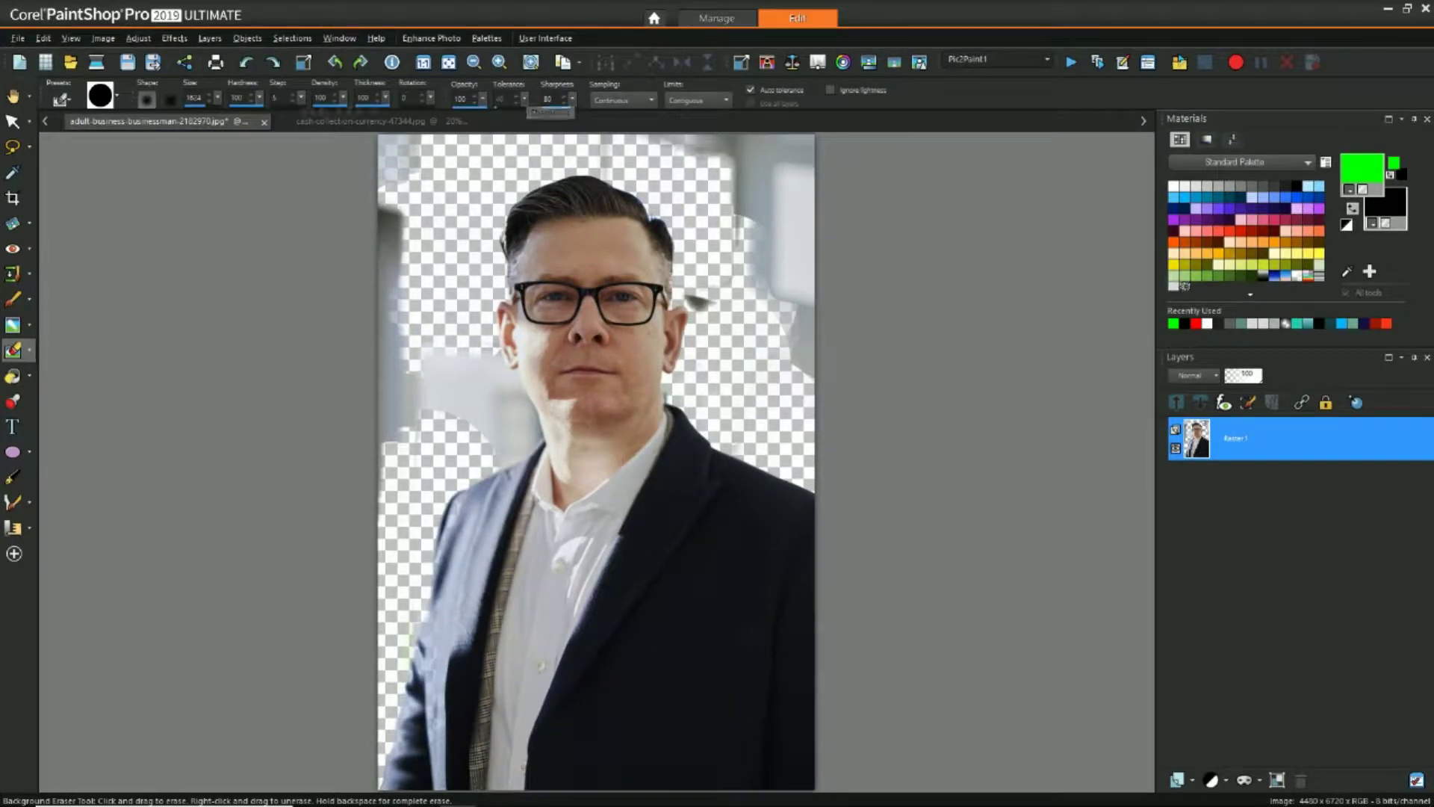
{"action": "left_click", "coordinate": [751, 90]}
{"action": "left_click_drag", "start_coordinate": [493, 427], "coordinate": [522, 431]}
{"action": "left_click", "coordinate": [217, 99]}
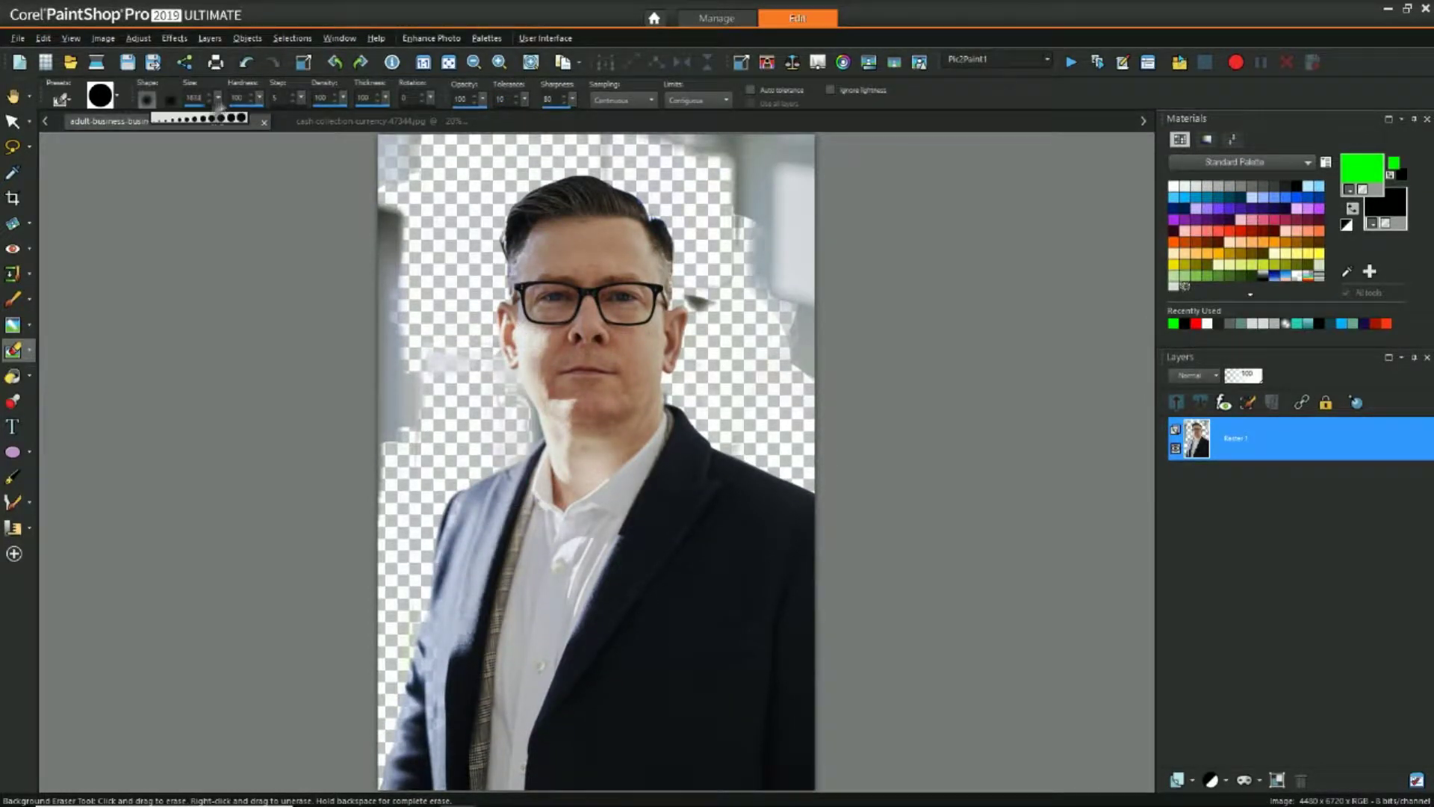
{"action": "left_click_drag", "start_coordinate": [219, 107], "coordinate": [209, 118]}
{"action": "scroll", "coordinate": [496, 398], "scroll_direction": "up", "scroll_amount": 3}
{"action": "mouse_move", "coordinate": [499, 396]}
{"action": "left_mouse_down"}
{"action": "mouse_move", "coordinate": [501, 414]}
{"action": "mouse_move", "coordinate": [498, 359]}
{"action": "left_mouse_up"}
{"action": "left_click", "coordinate": [860, 299]}
{"action": "scroll", "coordinate": [859, 299], "scroll_direction": "down", "scroll_amount": 3}
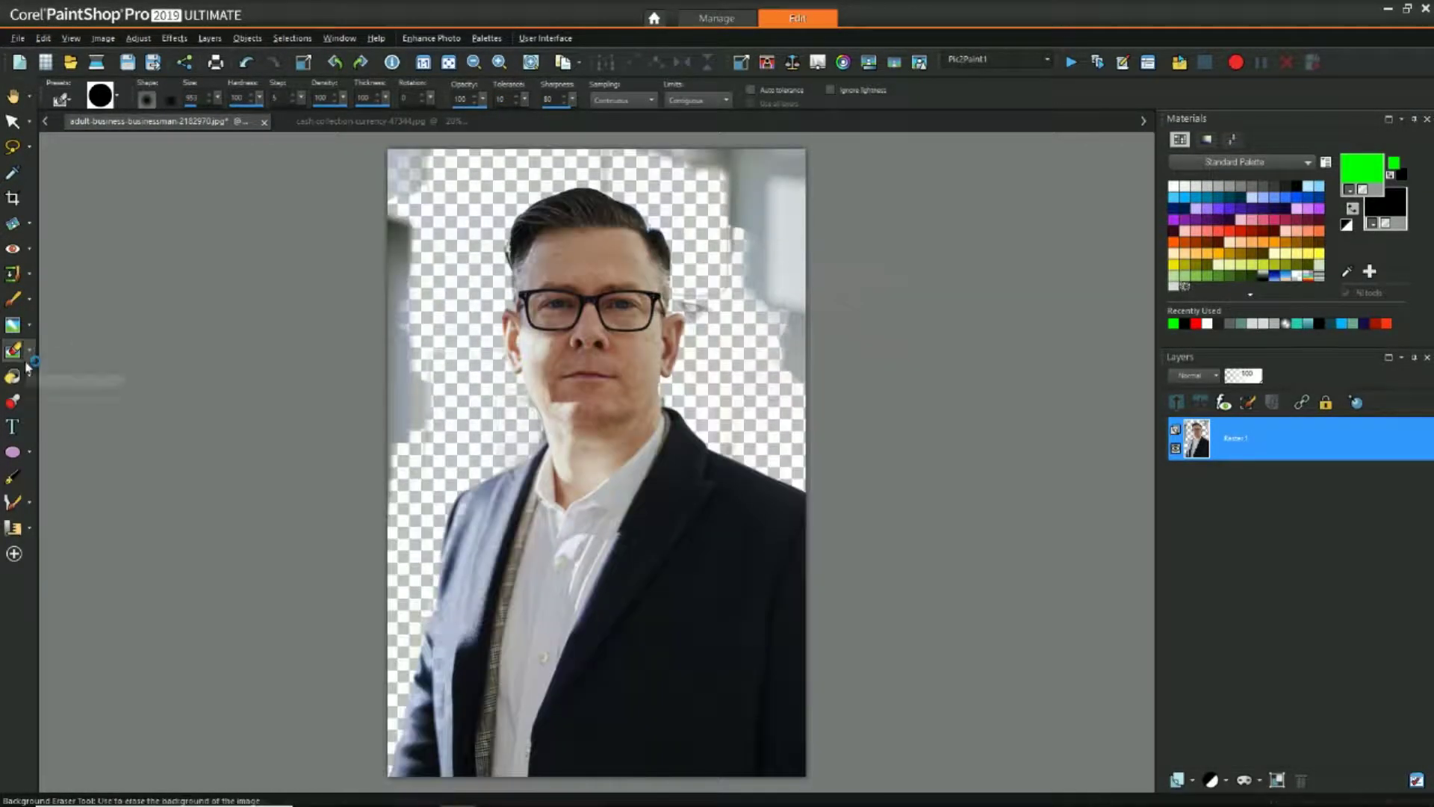
Step: Outline the man with a freehand selection, invert it, and clear everything outside him
{"action": "left_click", "coordinate": [29, 146]}
{"action": "left_click", "coordinate": [94, 170]}
{"action": "mouse_move", "coordinate": [398, 639]}
{"action": "left_mouse_down"}
{"action": "mouse_move", "coordinate": [474, 350]}
{"action": "mouse_move", "coordinate": [385, 662]}
{"action": "left_mouse_up"}
{"action": "left_click", "coordinate": [295, 39]}
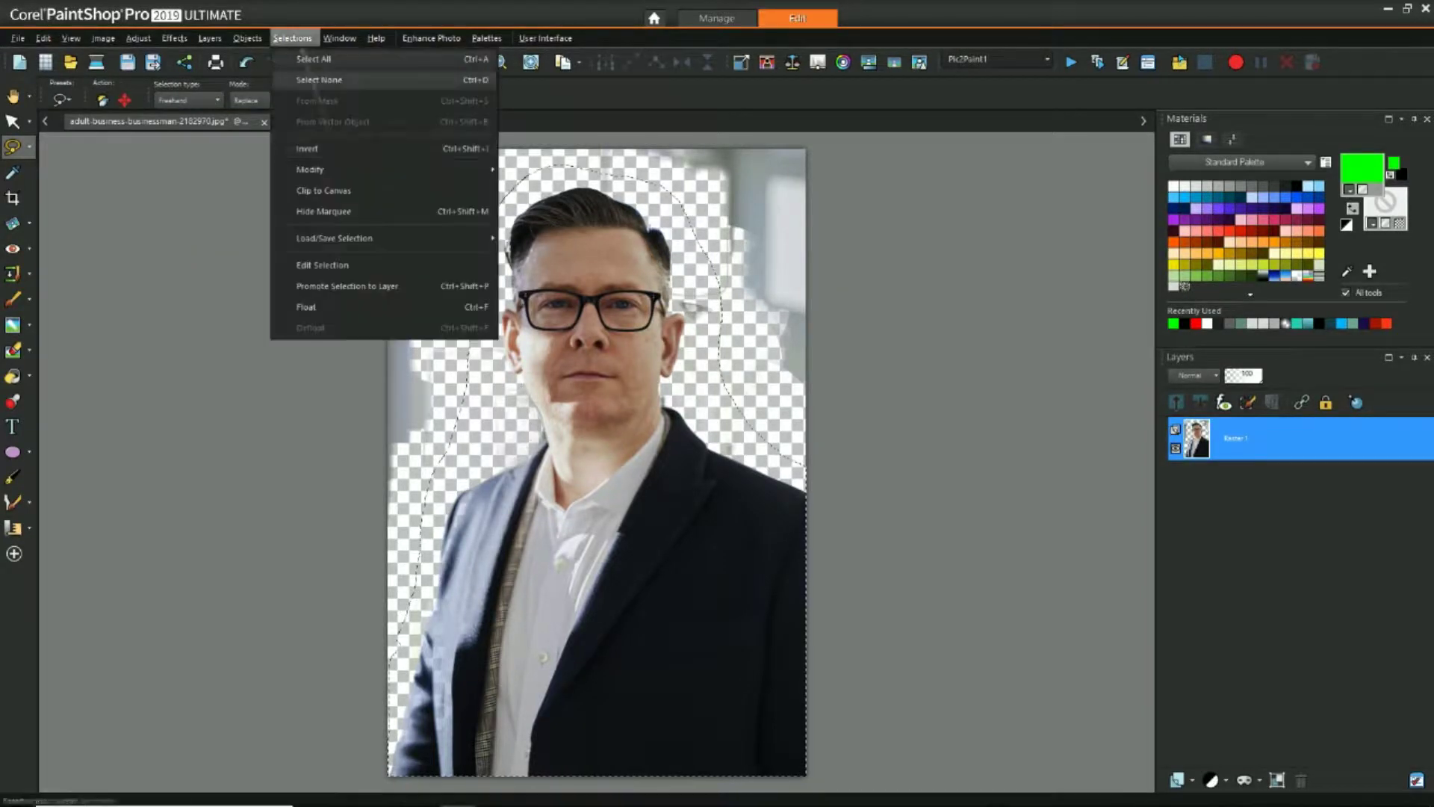
{"action": "left_click", "coordinate": [307, 149]}
{"action": "left_click", "coordinate": [43, 38]}
{"action": "left_click", "coordinate": [90, 369]}
{"action": "key", "text": "ctrl+d"}
Step: Wipe the leftover grey residue right of the glasses with the plain Eraser
{"action": "scroll", "coordinate": [523, 447], "scroll_direction": "up", "scroll_amount": 4}
{"action": "left_click", "coordinate": [12, 350]}
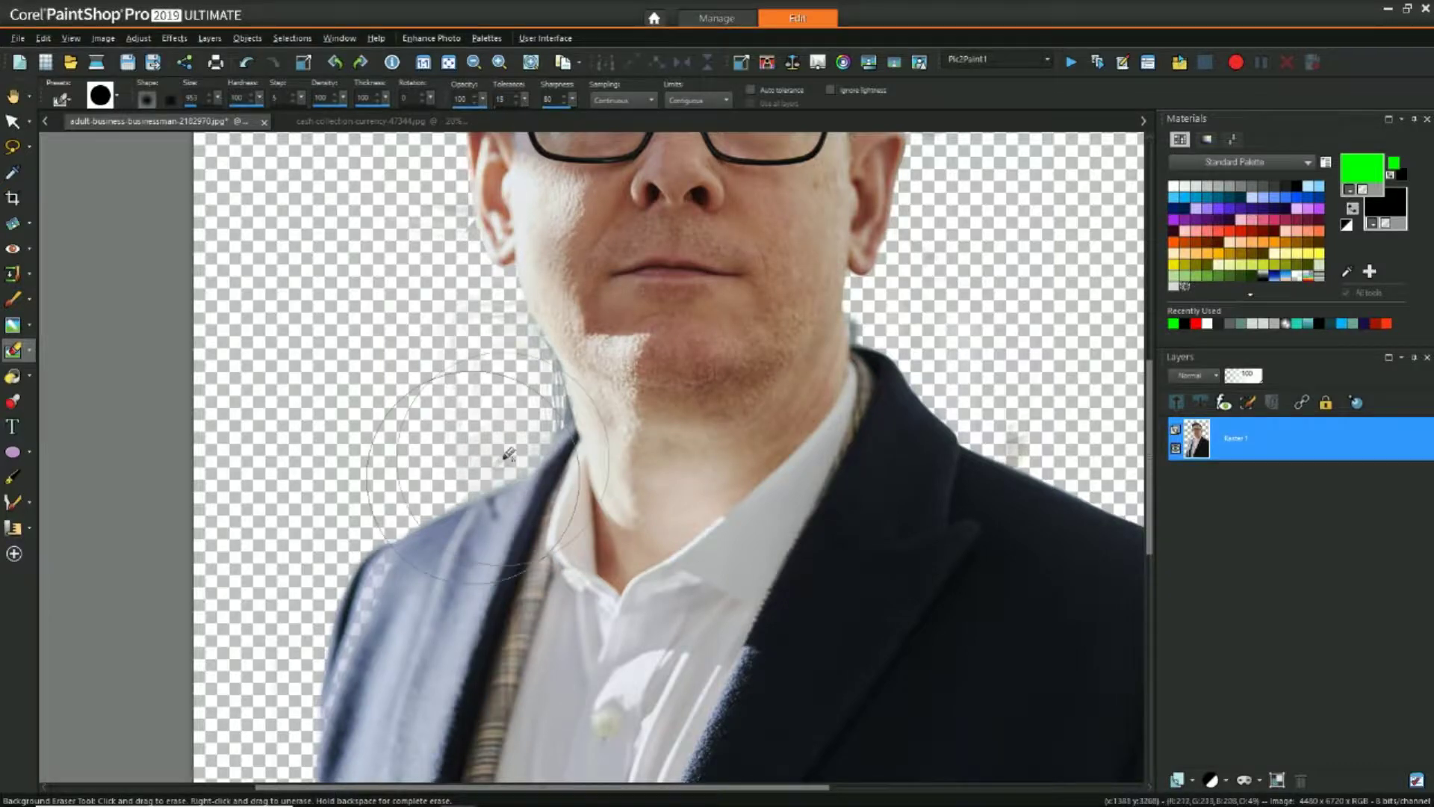
{"action": "scroll", "coordinate": [508, 454], "scroll_direction": "down", "scroll_amount": 4}
{"action": "scroll", "coordinate": [721, 295], "scroll_direction": "up", "scroll_amount": 4}
{"action": "left_click", "coordinate": [29, 351]}
{"action": "left_click", "coordinate": [74, 354]}
{"action": "mouse_move", "coordinate": [609, 366]}
{"action": "left_mouse_down"}
{"action": "mouse_move", "coordinate": [624, 329]}
{"action": "mouse_move", "coordinate": [676, 362]}
{"action": "left_mouse_up"}
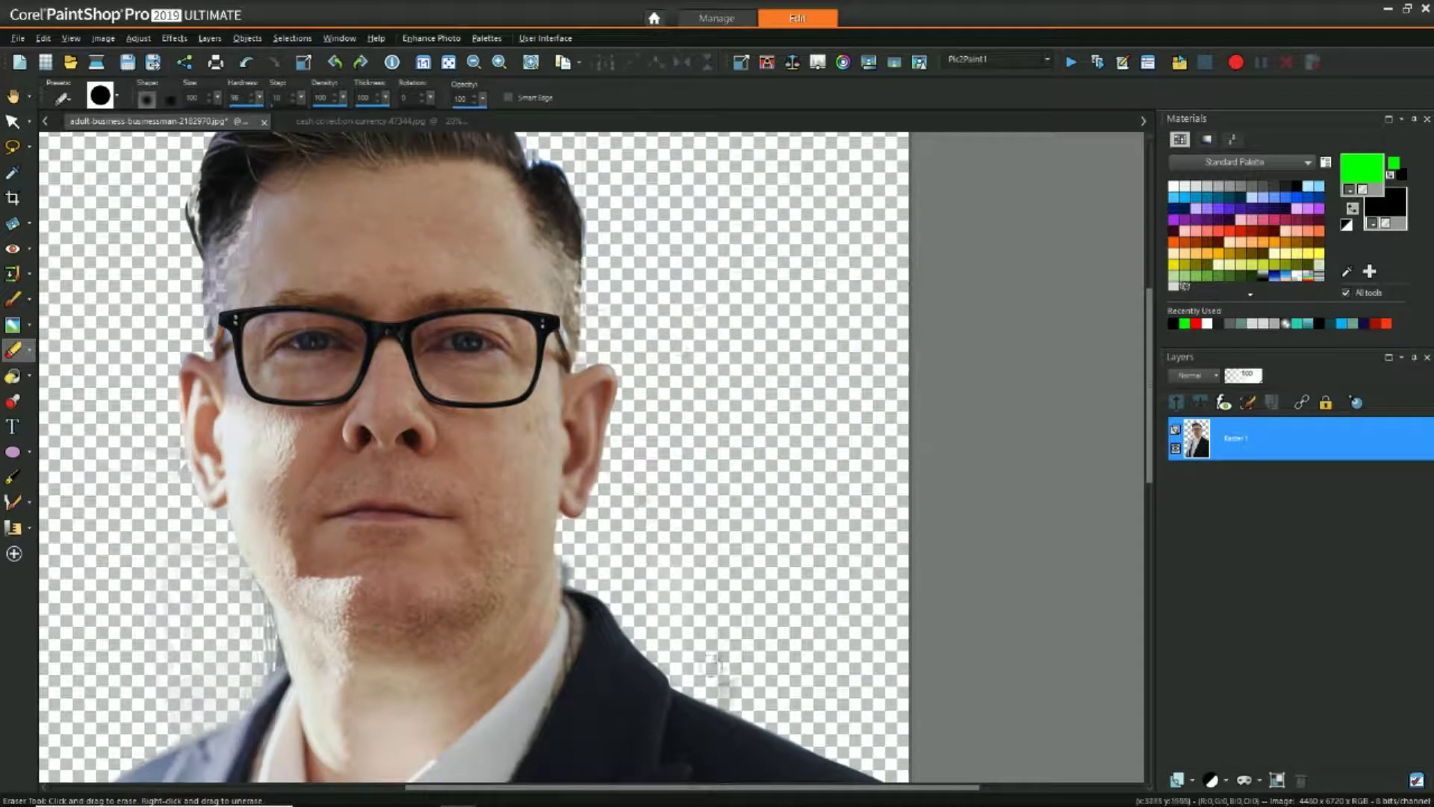
{"action": "scroll", "coordinate": [448, 590], "scroll_direction": "down", "scroll_amount": 4}
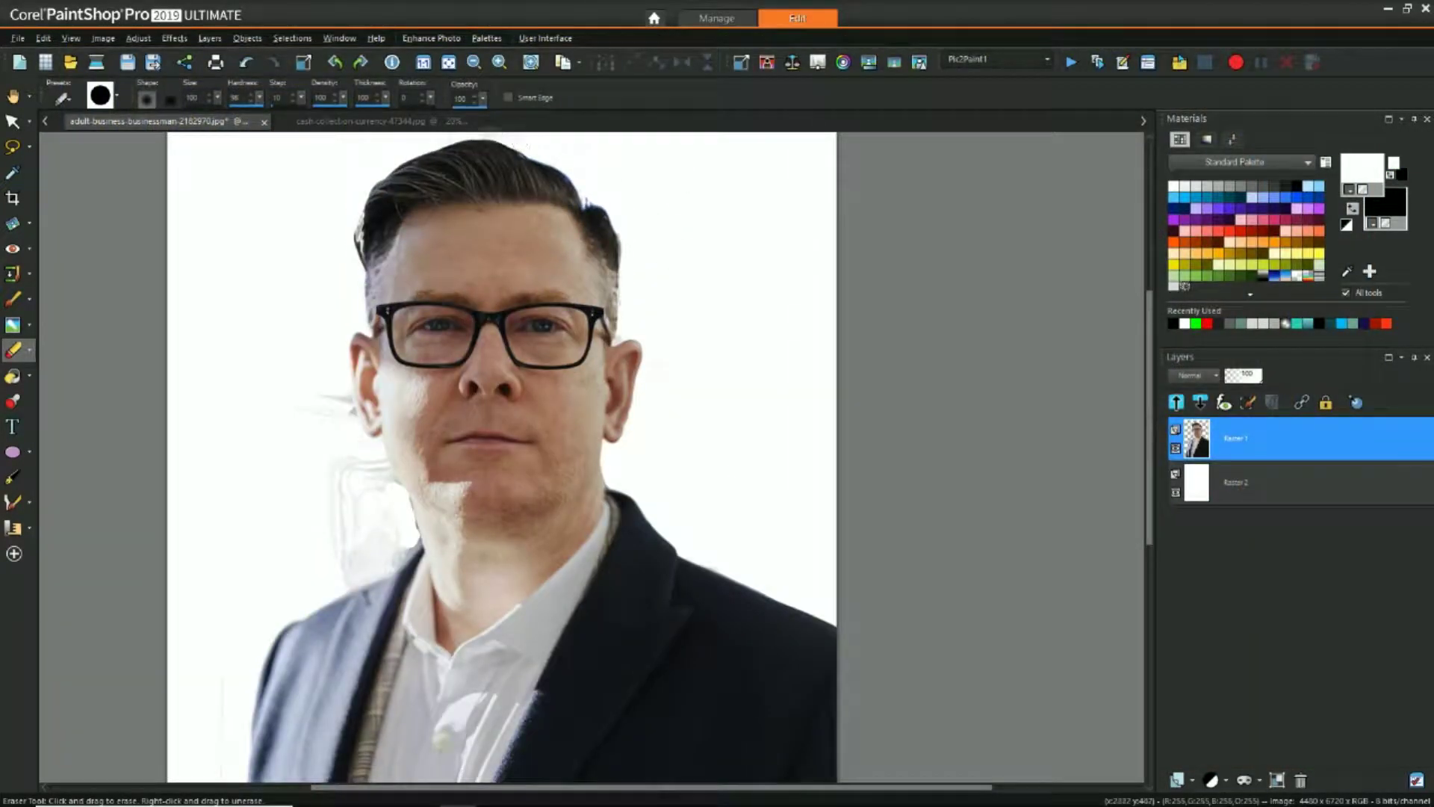
Step: Wipe the grey residue to the left of the jaw and neck
{"action": "scroll", "coordinate": [356, 364], "scroll_direction": "up", "scroll_amount": 3}
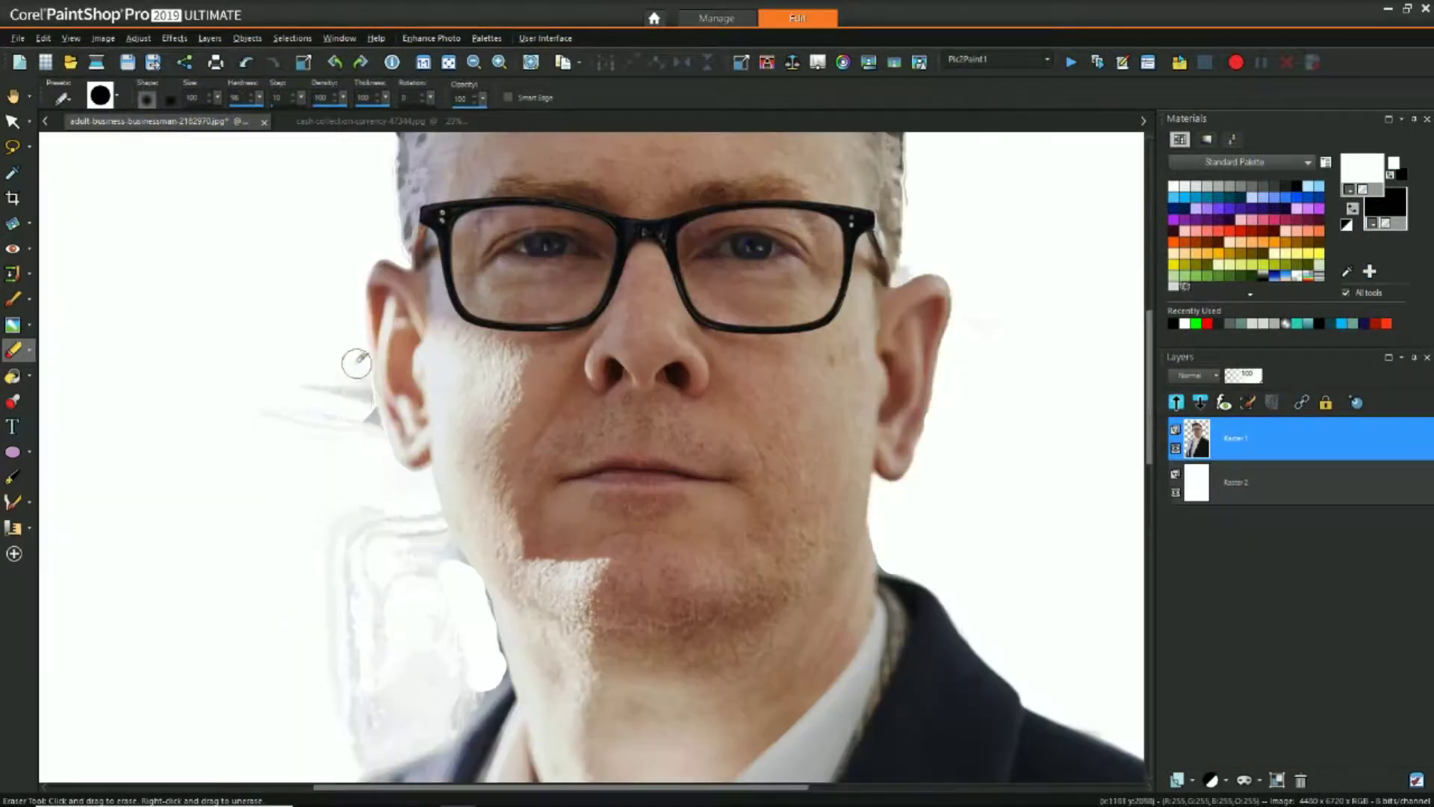
{"action": "mouse_move", "coordinate": [357, 364]}
{"action": "left_mouse_down"}
{"action": "mouse_move", "coordinate": [340, 385]}
{"action": "mouse_move", "coordinate": [444, 552]}
{"action": "mouse_move", "coordinate": [456, 702]}
{"action": "mouse_move", "coordinate": [351, 545]}
{"action": "left_mouse_up"}
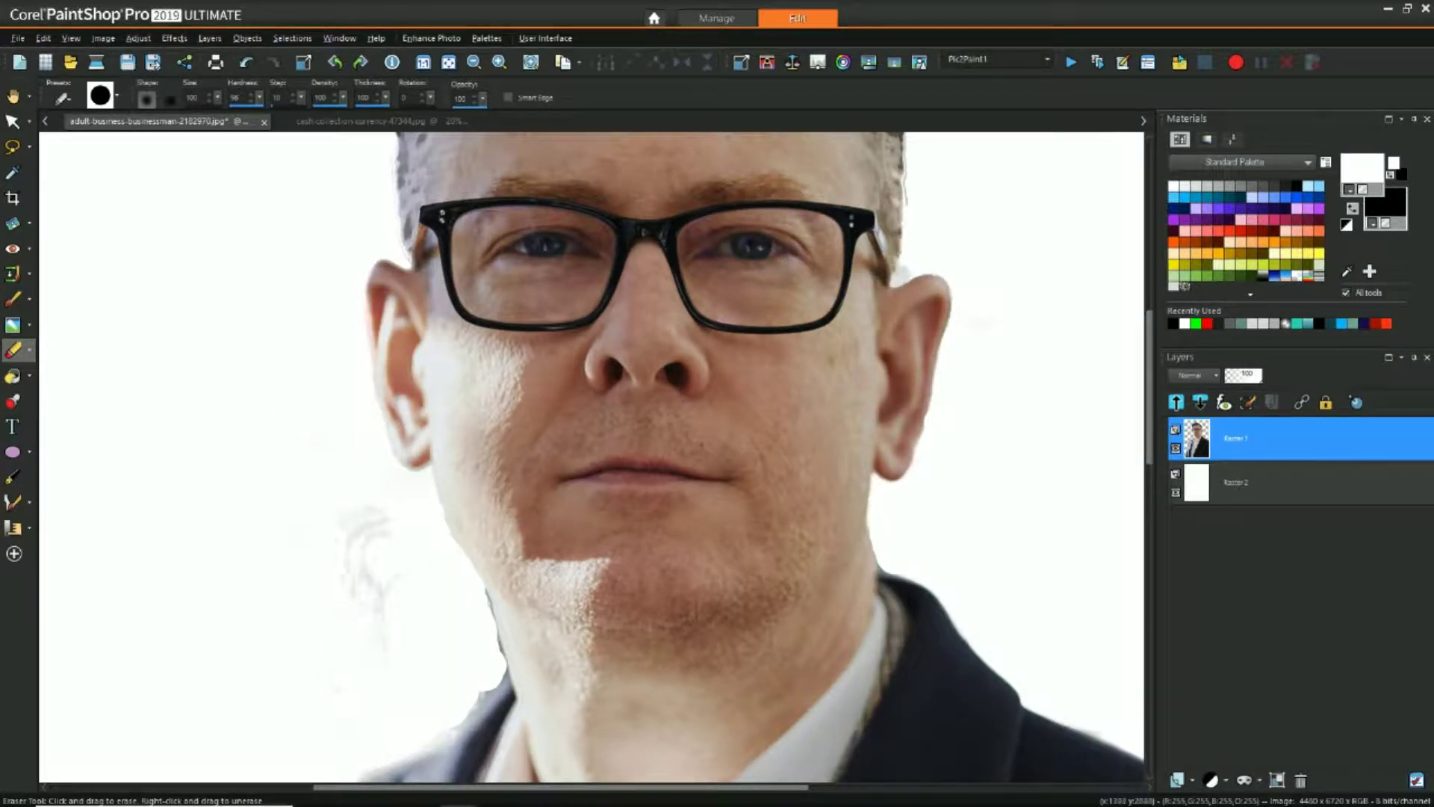
{"action": "scroll", "coordinate": [365, 537], "scroll_direction": "down", "scroll_amount": 5}
{"action": "scroll", "coordinate": [448, 516], "scroll_direction": "up", "scroll_amount": 6}
Step: Lower eraser hardness to 42 and erase the fringe beside the jaw, neck and shoulder
{"action": "left_click_drag", "start_coordinate": [259, 99], "coordinate": [241, 104]}
{"action": "mouse_move", "coordinate": [493, 504]}
{"action": "left_mouse_down"}
{"action": "mouse_move", "coordinate": [505, 585]}
{"action": "mouse_move", "coordinate": [491, 516]}
{"action": "left_mouse_up"}
{"action": "scroll", "coordinate": [301, 730], "scroll_direction": "down", "scroll_amount": 5}
{"action": "scroll", "coordinate": [682, 547], "scroll_direction": "up", "scroll_amount": 5}
{"action": "left_click_drag", "start_coordinate": [683, 548], "coordinate": [713, 579]}
{"action": "scroll", "coordinate": [792, 665], "scroll_direction": "down", "scroll_amount": 5}
{"action": "scroll", "coordinate": [409, 522], "scroll_direction": "up", "scroll_amount": 5}
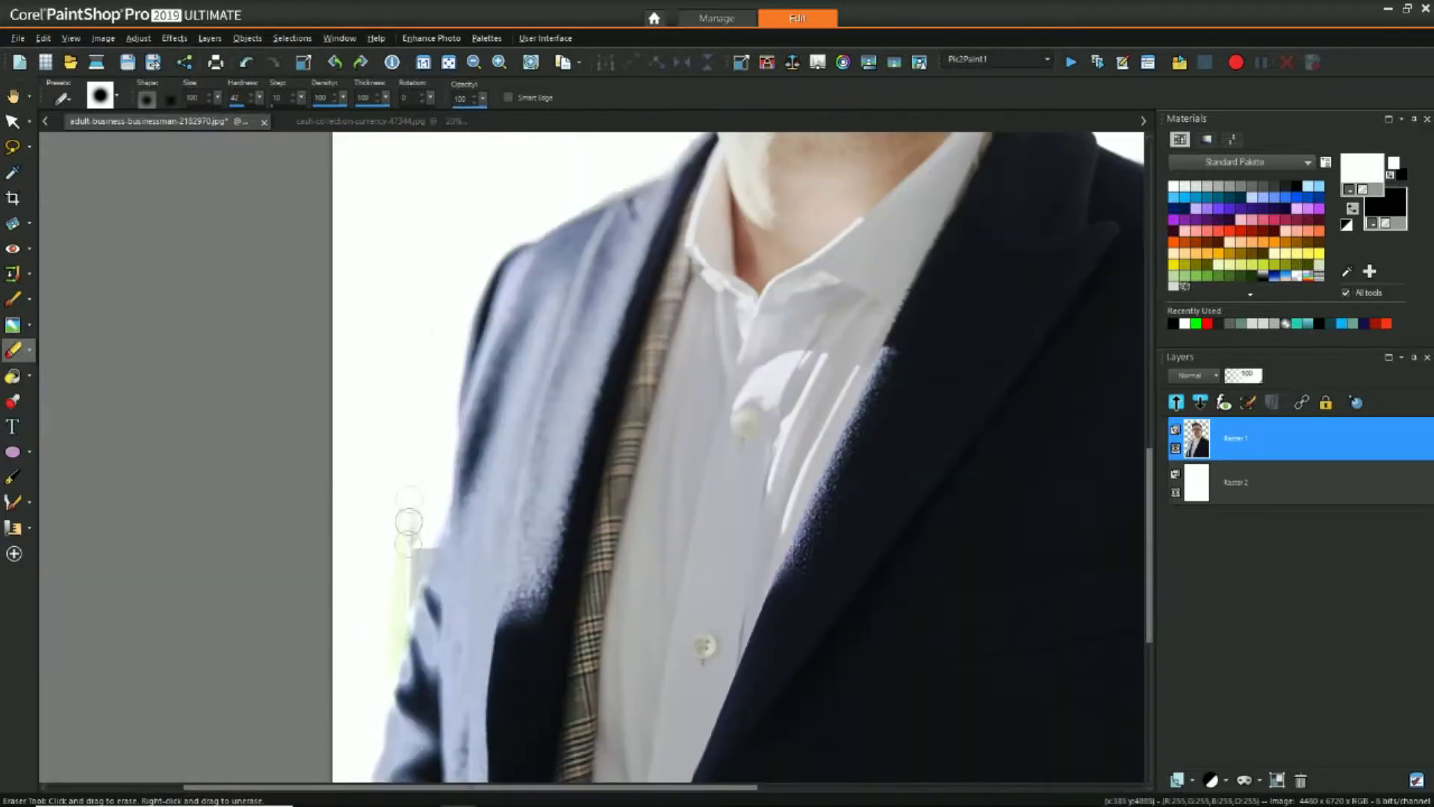
{"action": "scroll", "coordinate": [400, 590], "scroll_direction": "down", "scroll_amount": 4}
{"action": "scroll", "coordinate": [486, 199], "scroll_direction": "up", "scroll_amount": 2}
{"action": "scroll", "coordinate": [487, 199], "scroll_direction": "down", "scroll_amount": 2}
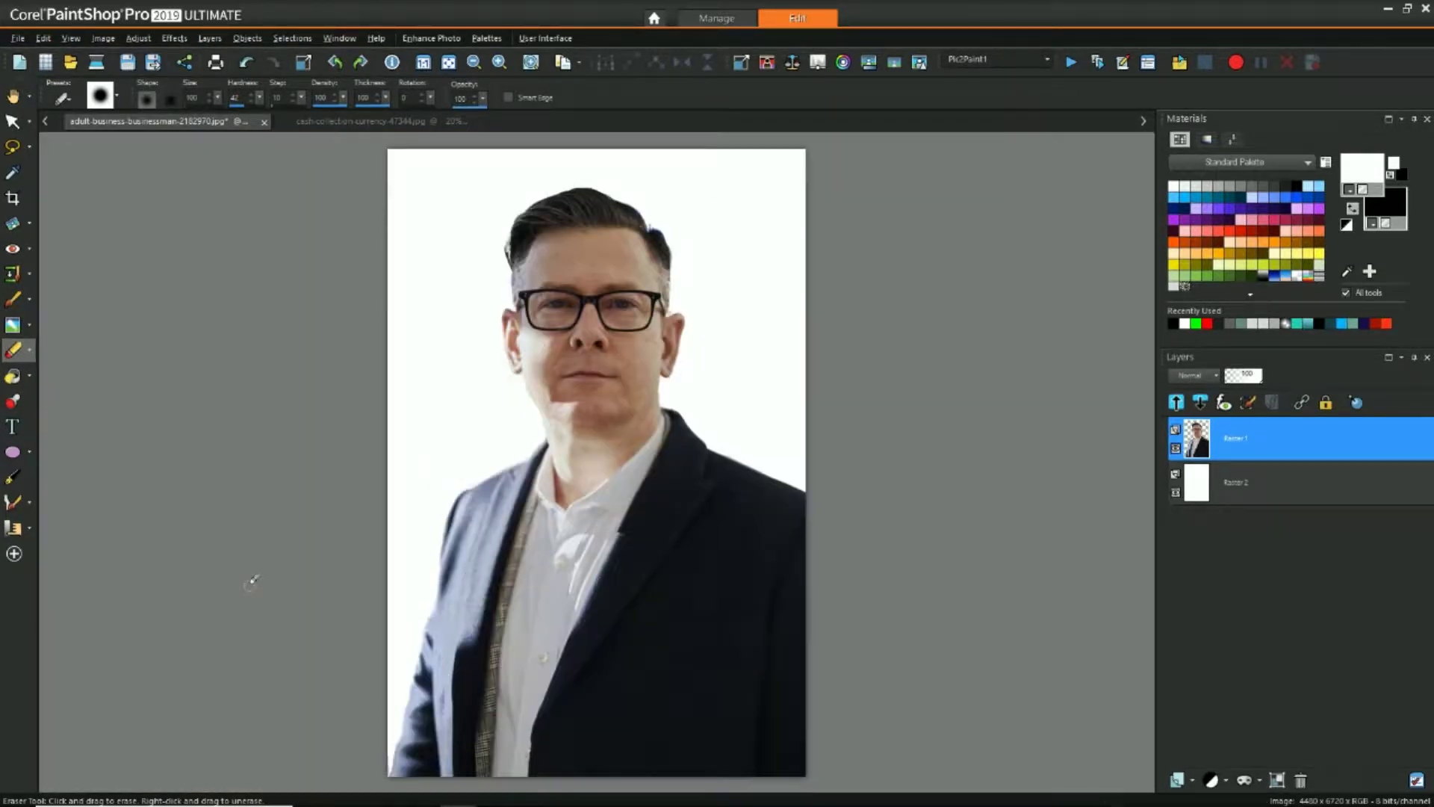
Step: Pick the Magic Wand with Match mode set to Opacity
{"action": "left_click", "coordinate": [29, 147]}
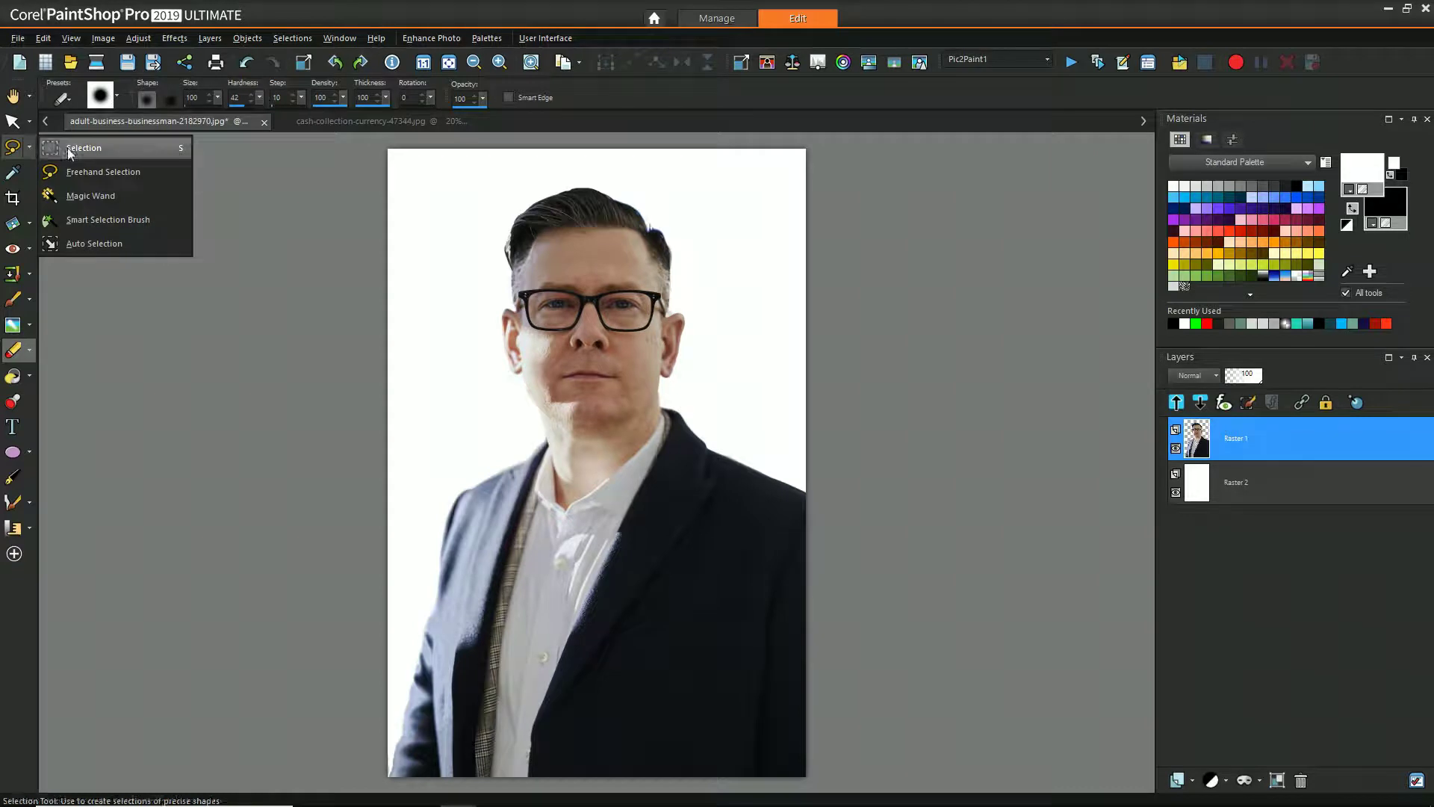
{"action": "left_click", "coordinate": [67, 197]}
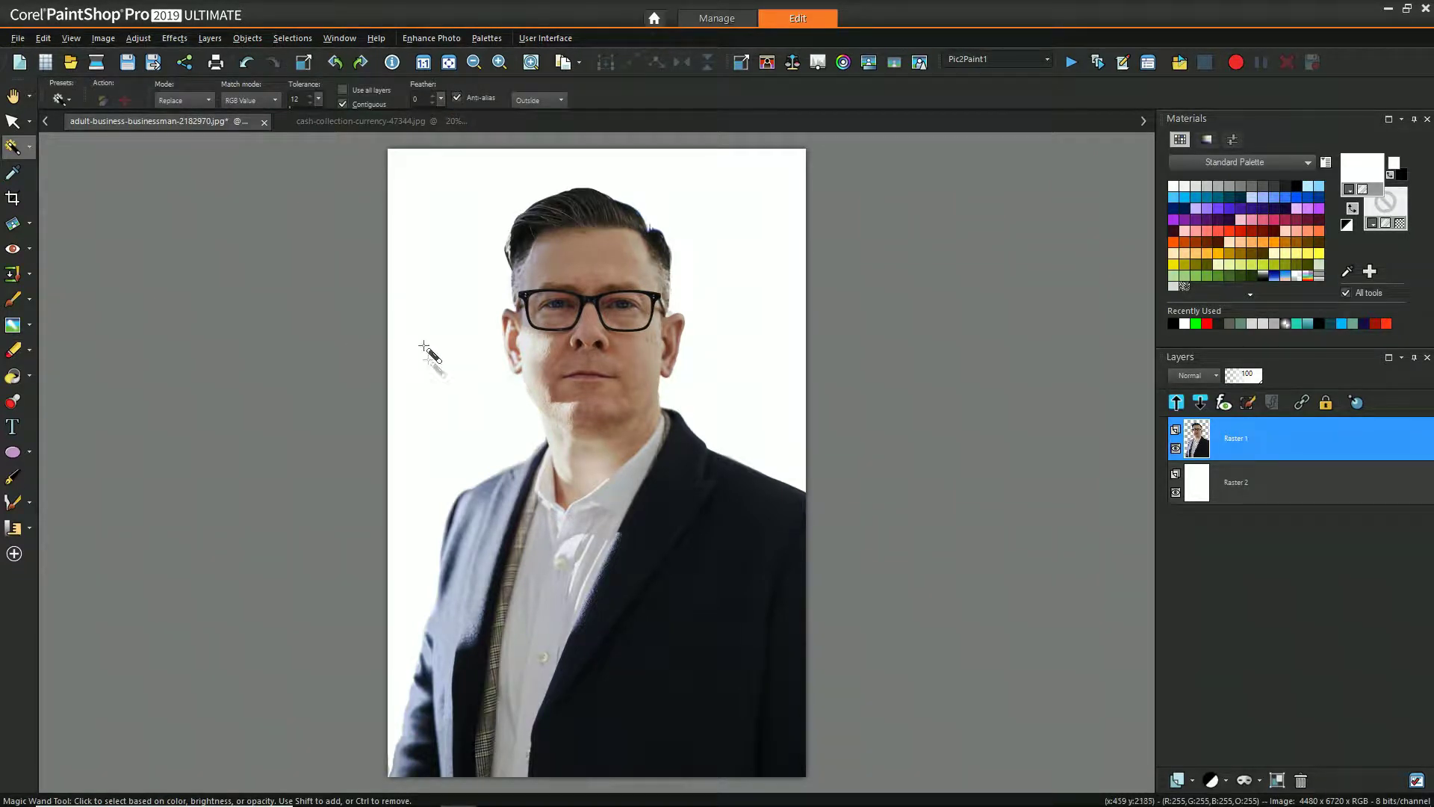
{"action": "left_click", "coordinate": [276, 98]}
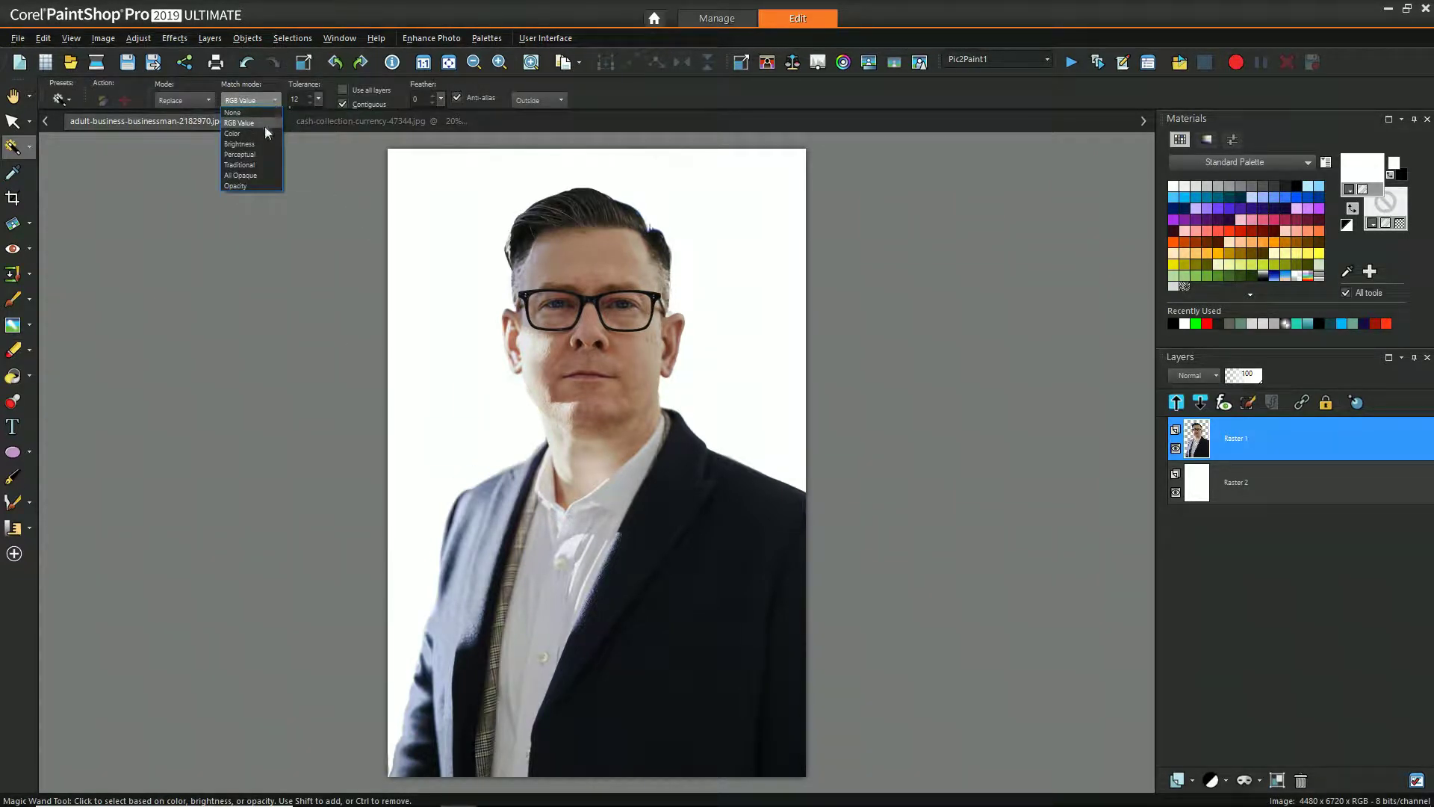
{"action": "left_click", "coordinate": [261, 184]}
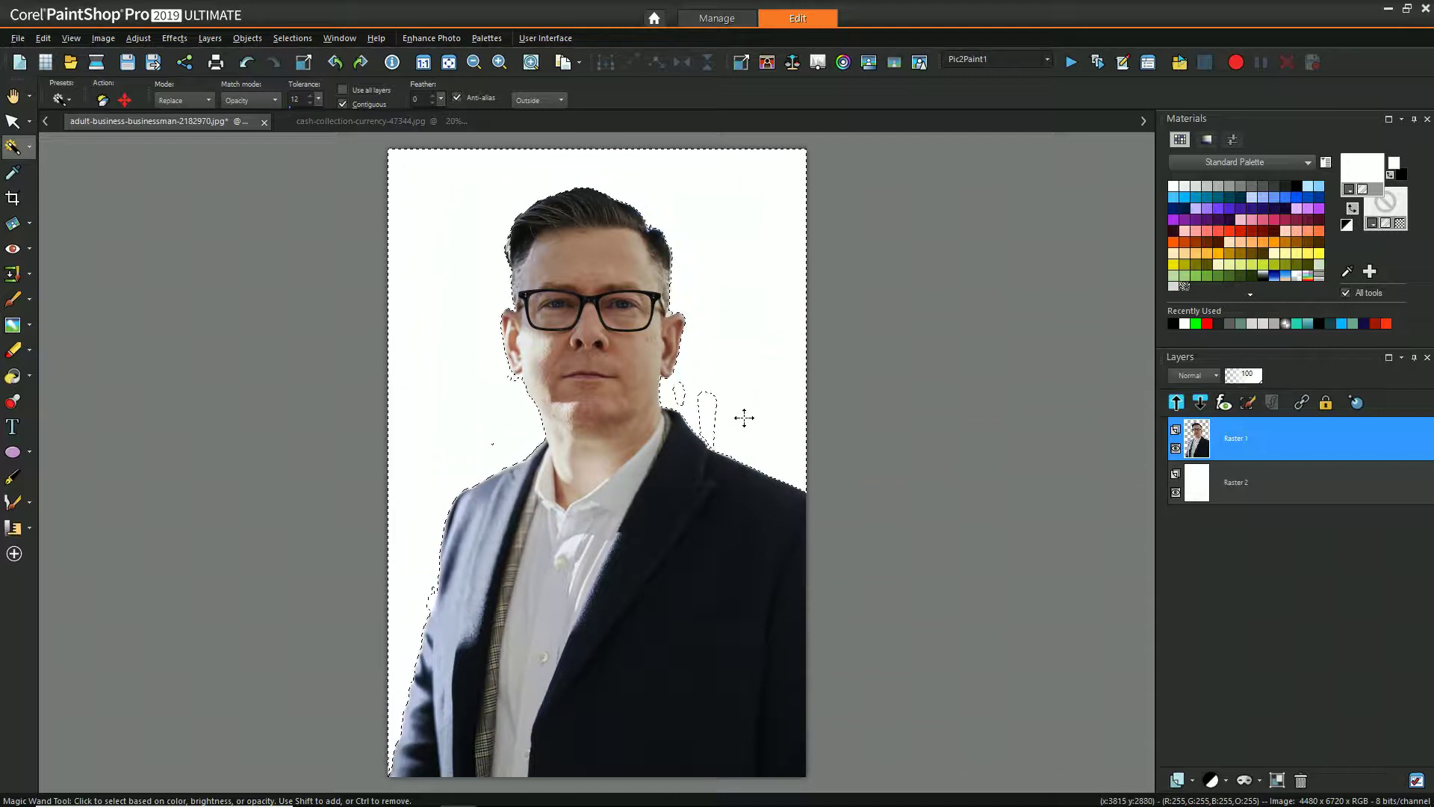
Step: Add the small patch beside the neck to the selection and raise Tolerance to 32
{"action": "key", "text": "shift"}
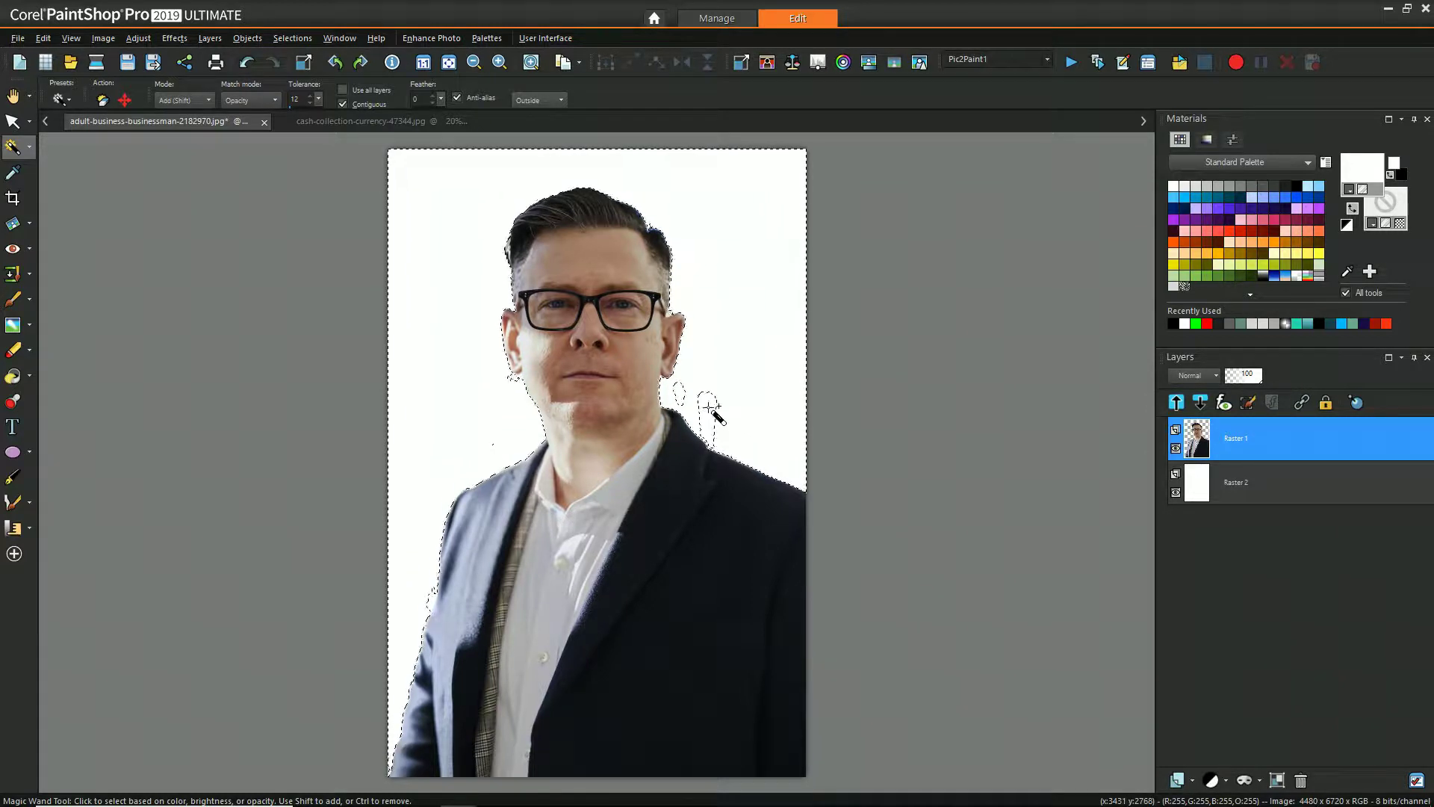
{"action": "left_click", "coordinate": [706, 409], "text": "shift"}
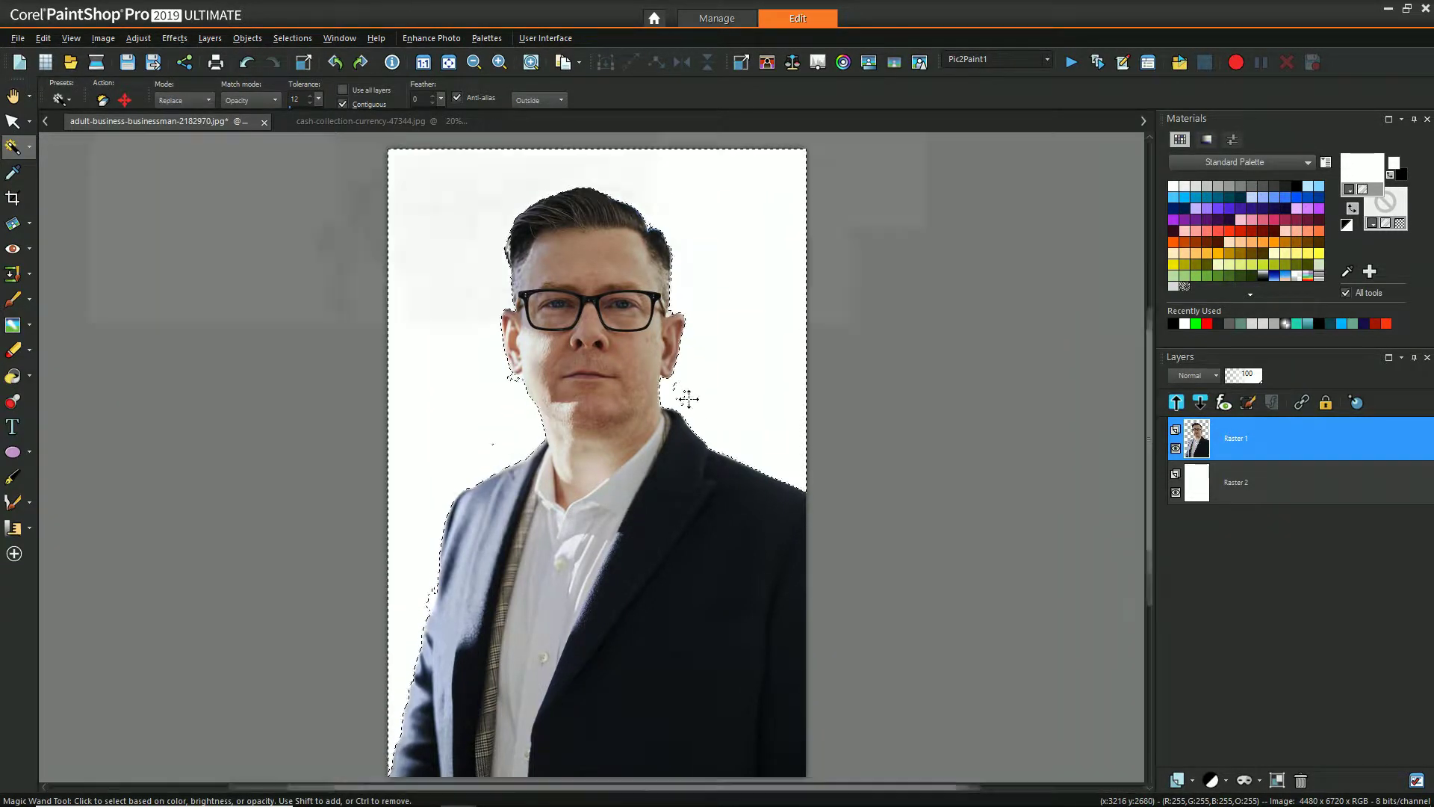
{"action": "scroll", "coordinate": [688, 398], "scroll_direction": "up", "scroll_amount": 3}
{"action": "double_click", "coordinate": [296, 99]}
{"action": "type", "text": "32"}
{"action": "left_click", "coordinate": [673, 388], "text": "shift"}
{"action": "scroll", "coordinate": [286, 626], "scroll_direction": "down", "scroll_amount": 4}
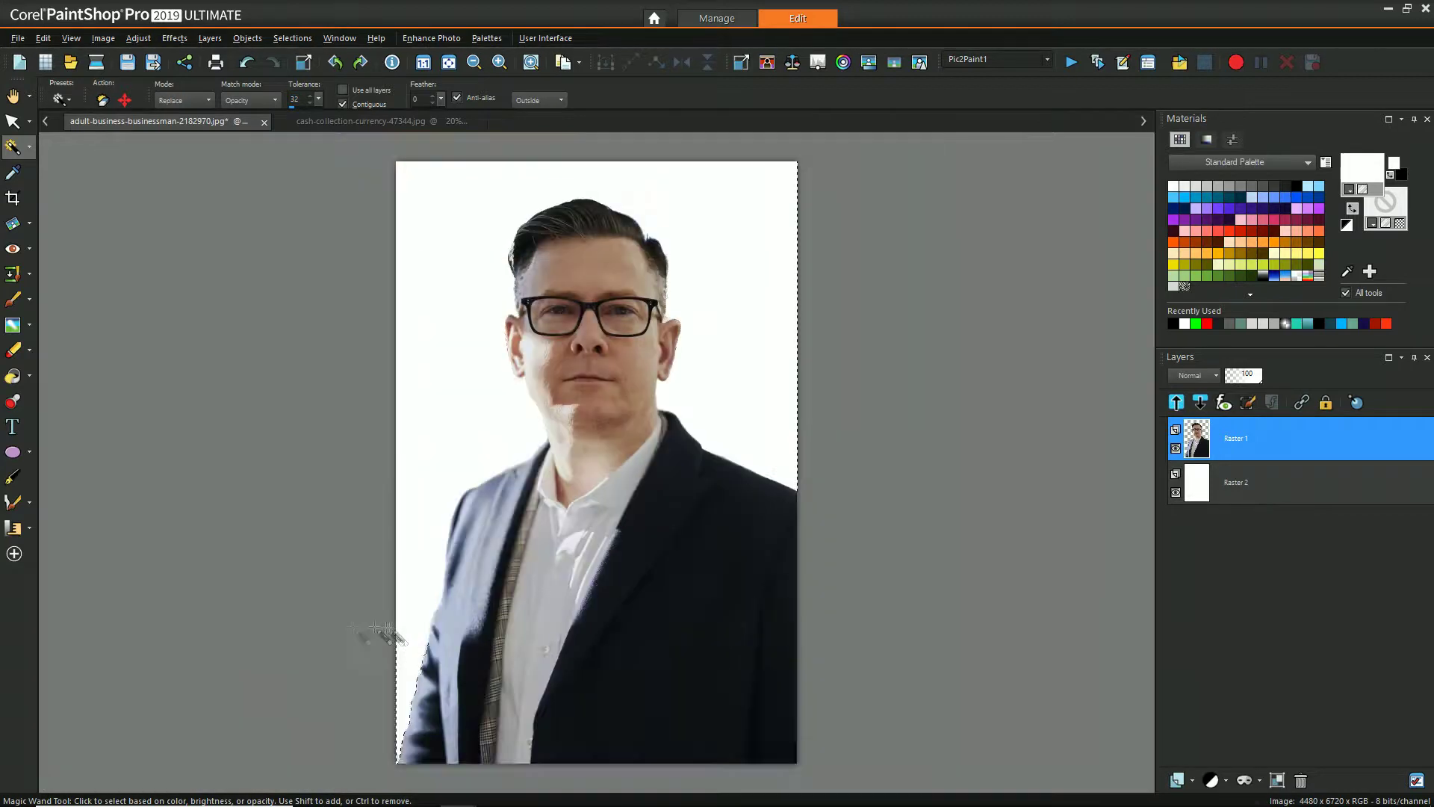
{"action": "scroll", "coordinate": [416, 650], "scroll_direction": "up", "scroll_amount": 5}
{"action": "scroll", "coordinate": [472, 294], "scroll_direction": "down", "scroll_amount": 1}
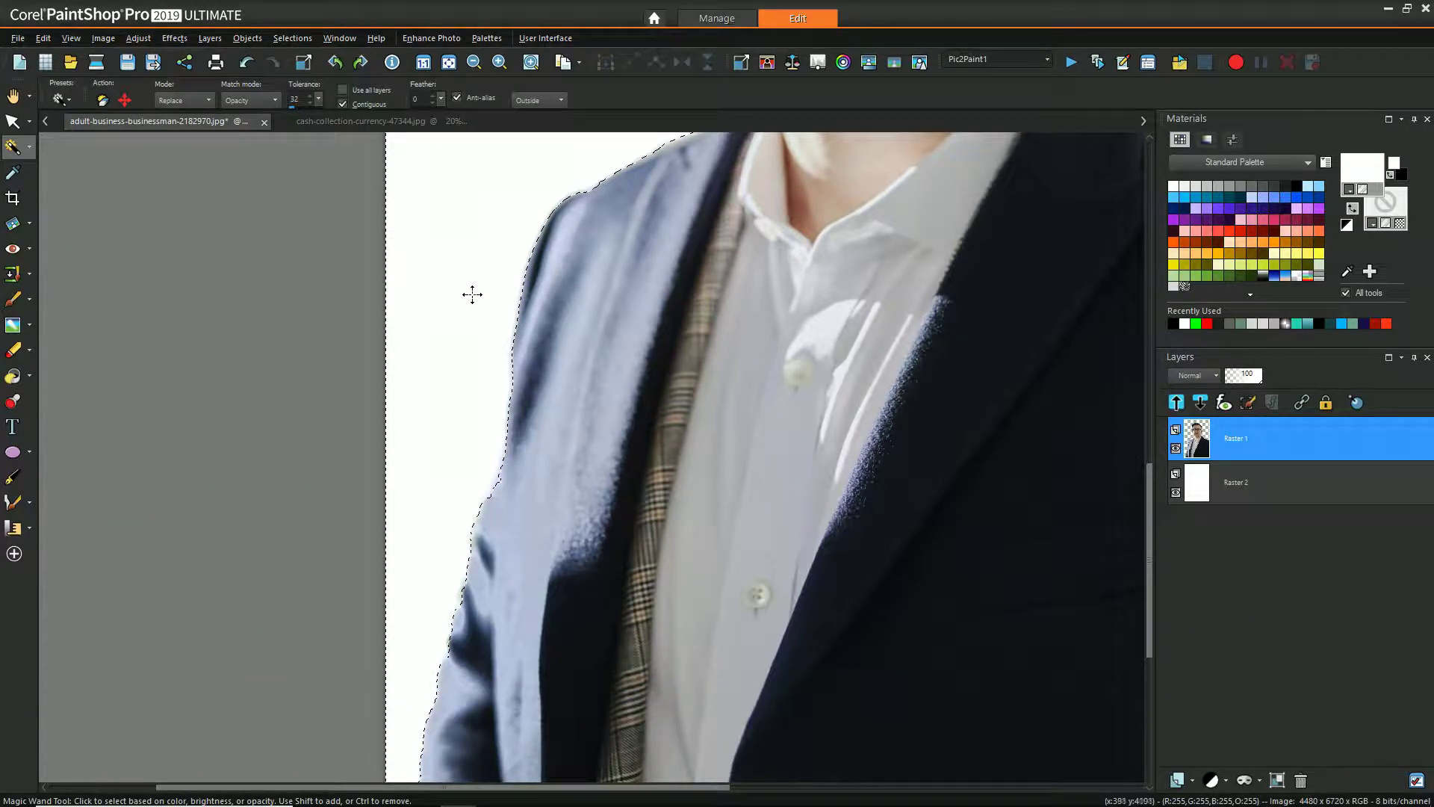
{"action": "scroll", "coordinate": [782, 298], "scroll_direction": "down", "scroll_amount": 4}
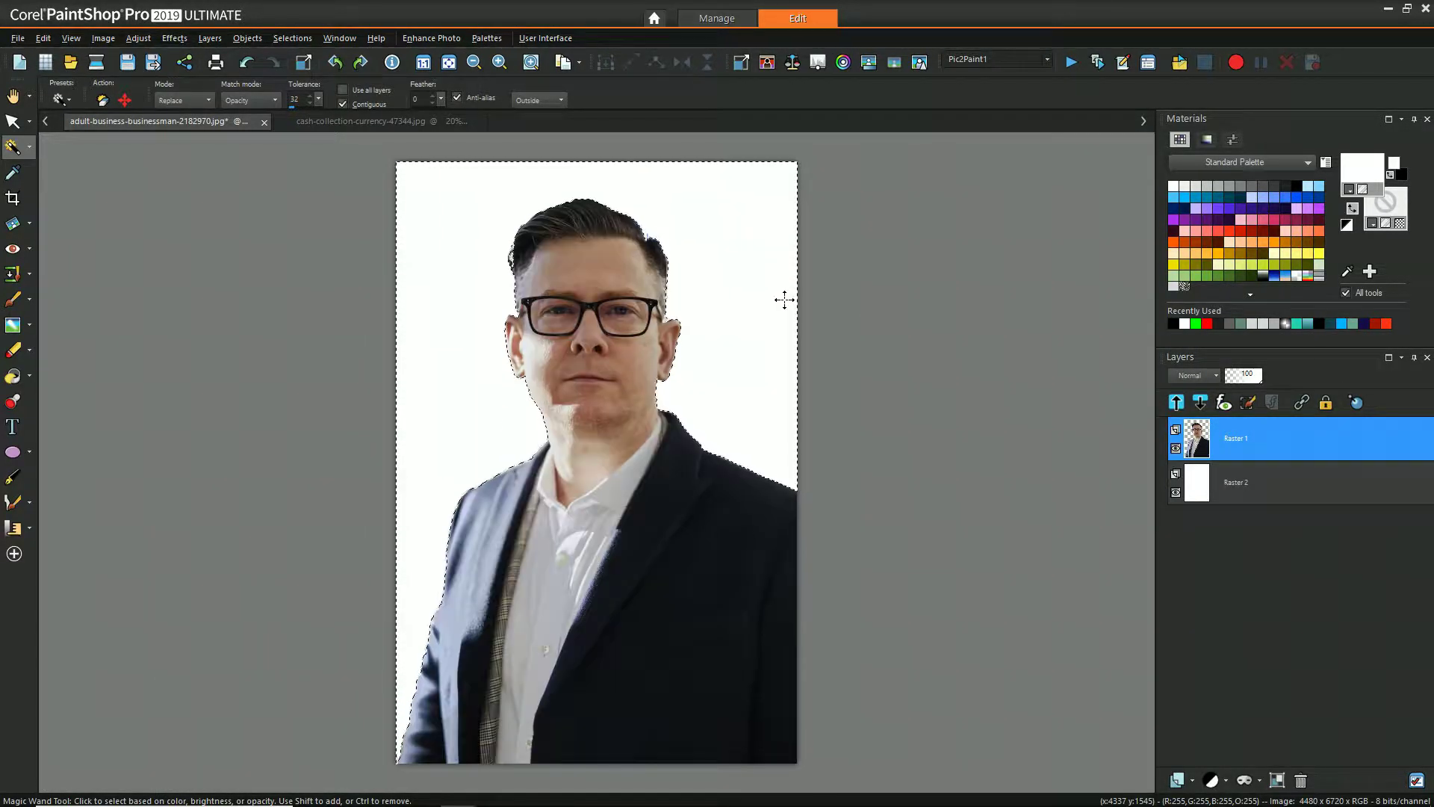
{"action": "left_click", "coordinate": [1260, 780]}
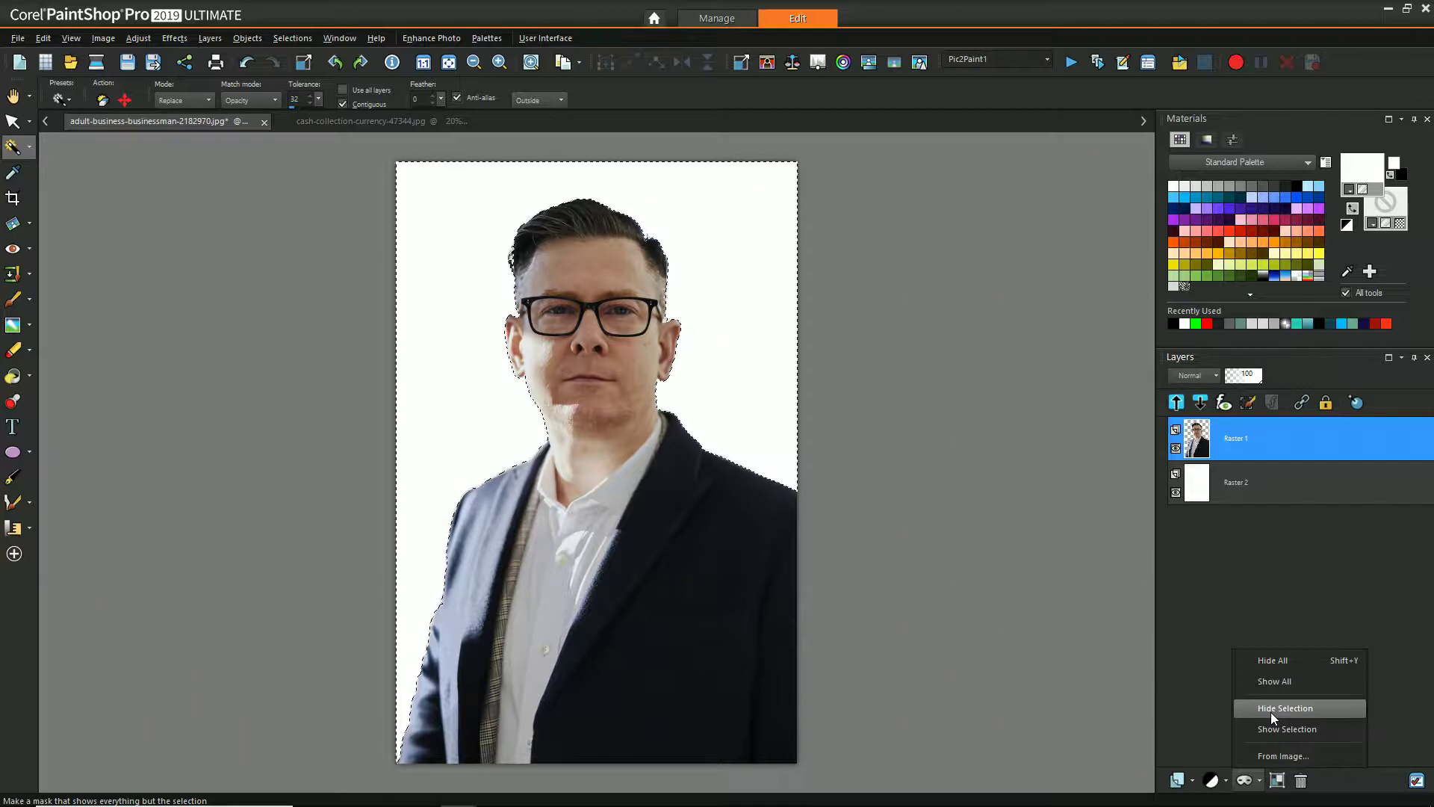
Step: Hide the selected surroundings with a new Mask - Raster 1, grouped with Raster 1
{"action": "left_click", "coordinate": [1271, 712]}
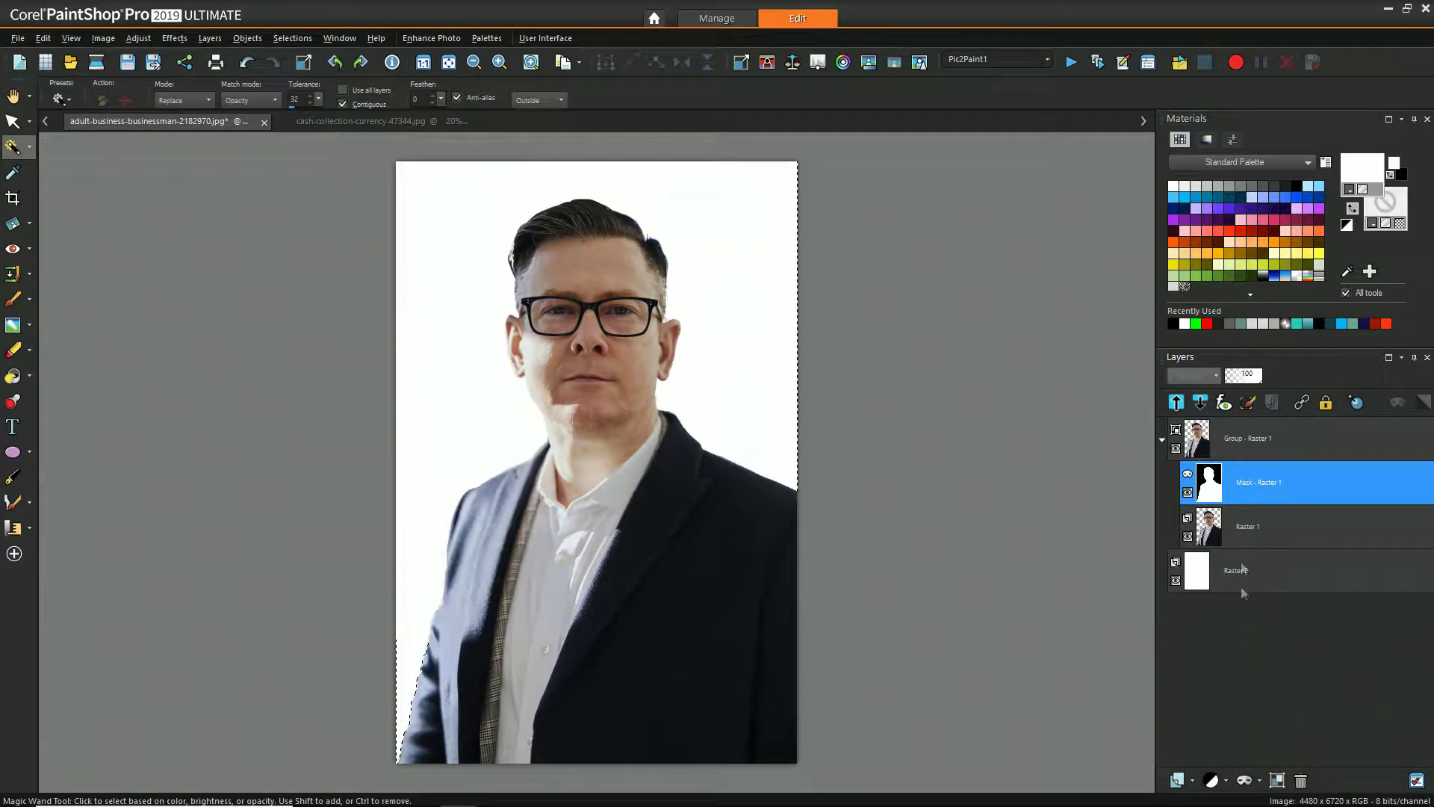
{"action": "left_click", "coordinate": [1257, 478]}
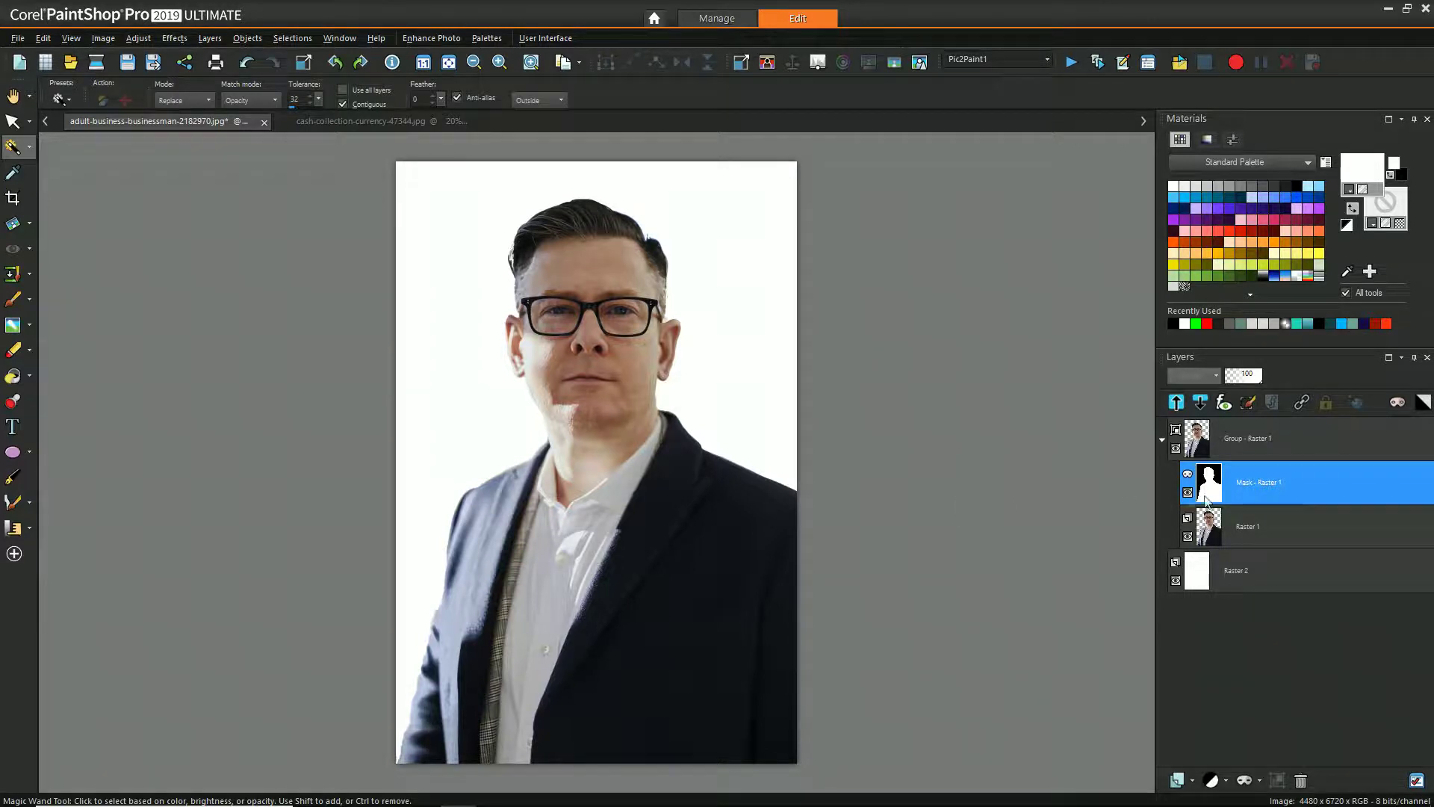
{"action": "mouse_move", "coordinate": [1230, 492]}
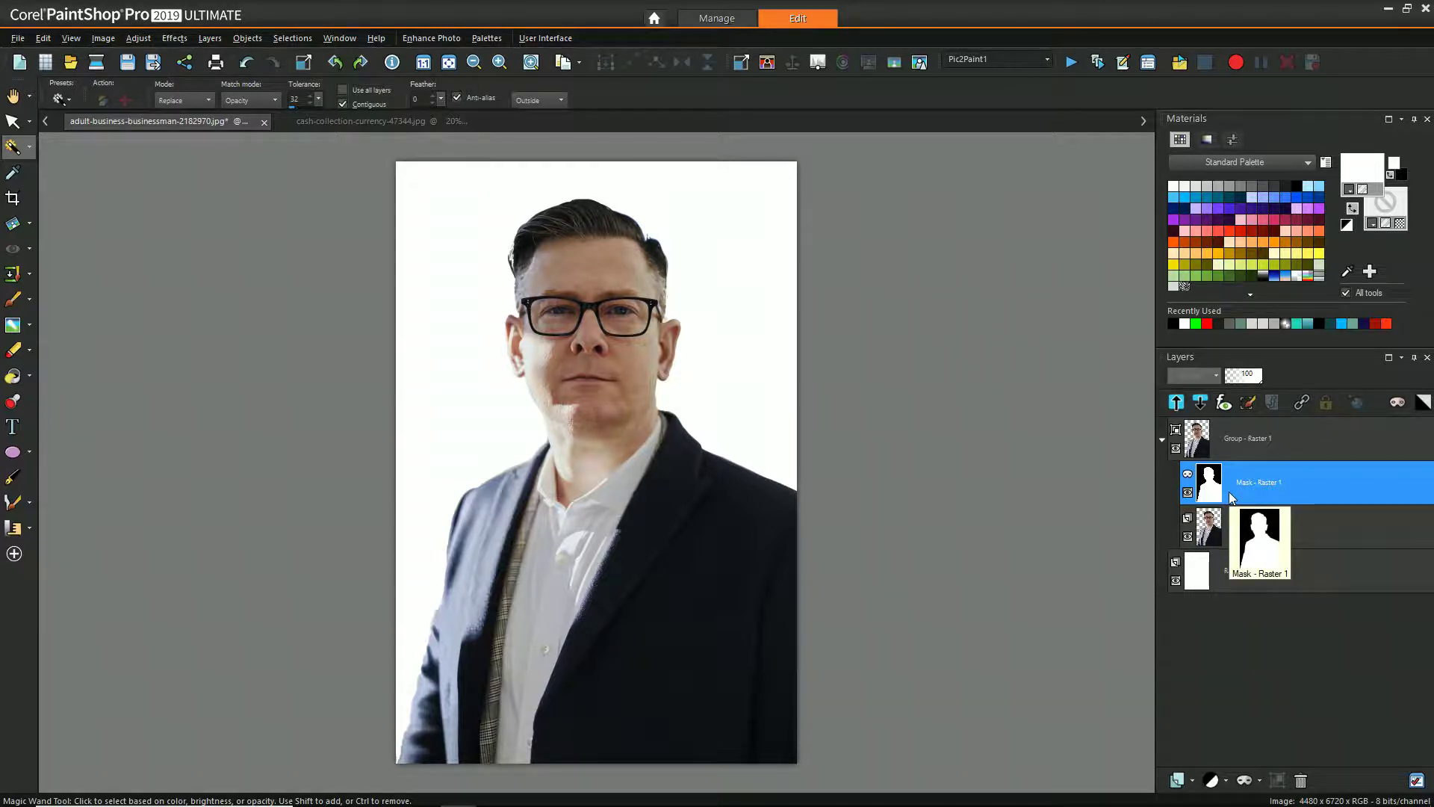
{"action": "left_click", "coordinate": [1221, 528]}
Step: Duplicate Raster 1, then move the original out of the group to the top of the stack
{"action": "right_click", "coordinate": [1222, 527]}
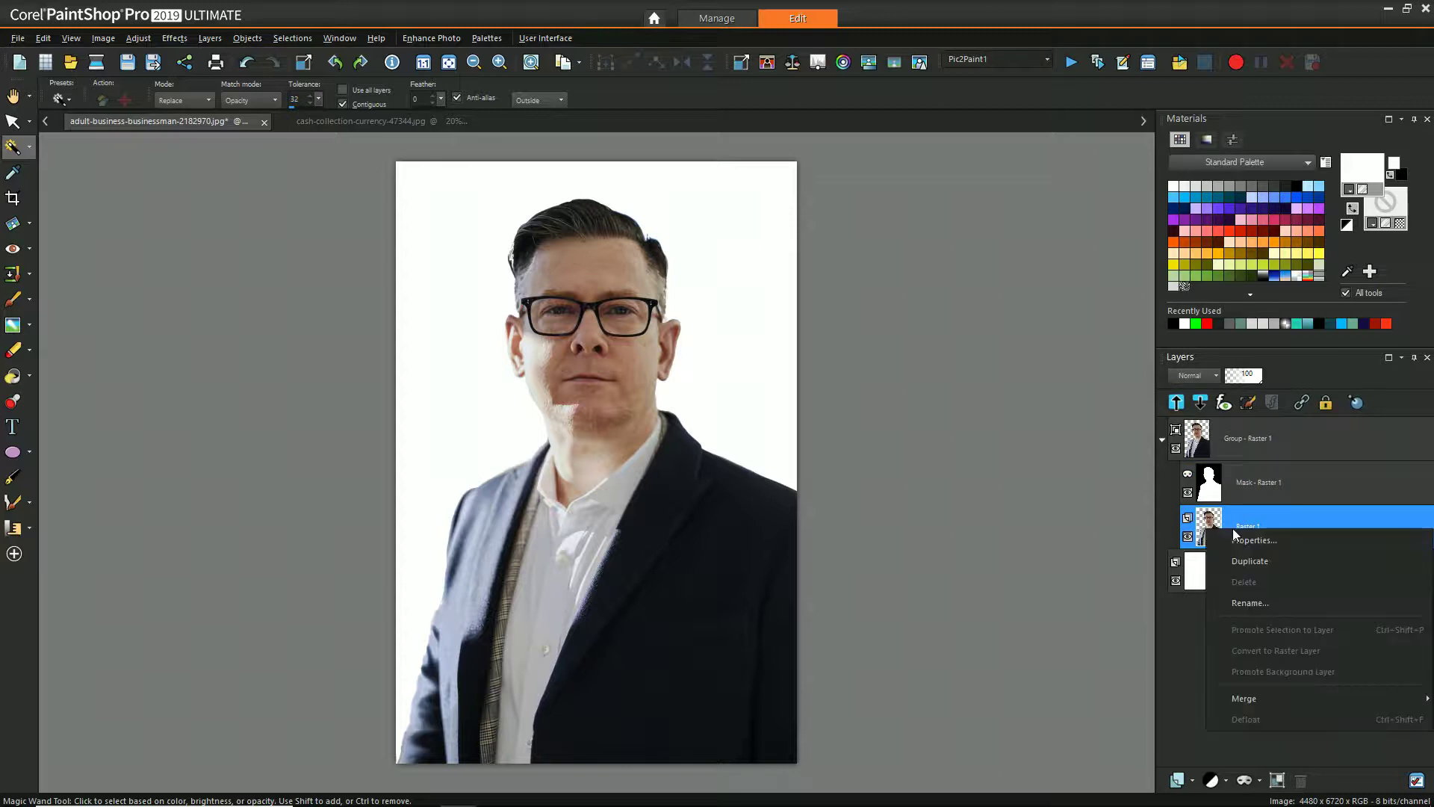
{"action": "left_click", "coordinate": [1244, 553]}
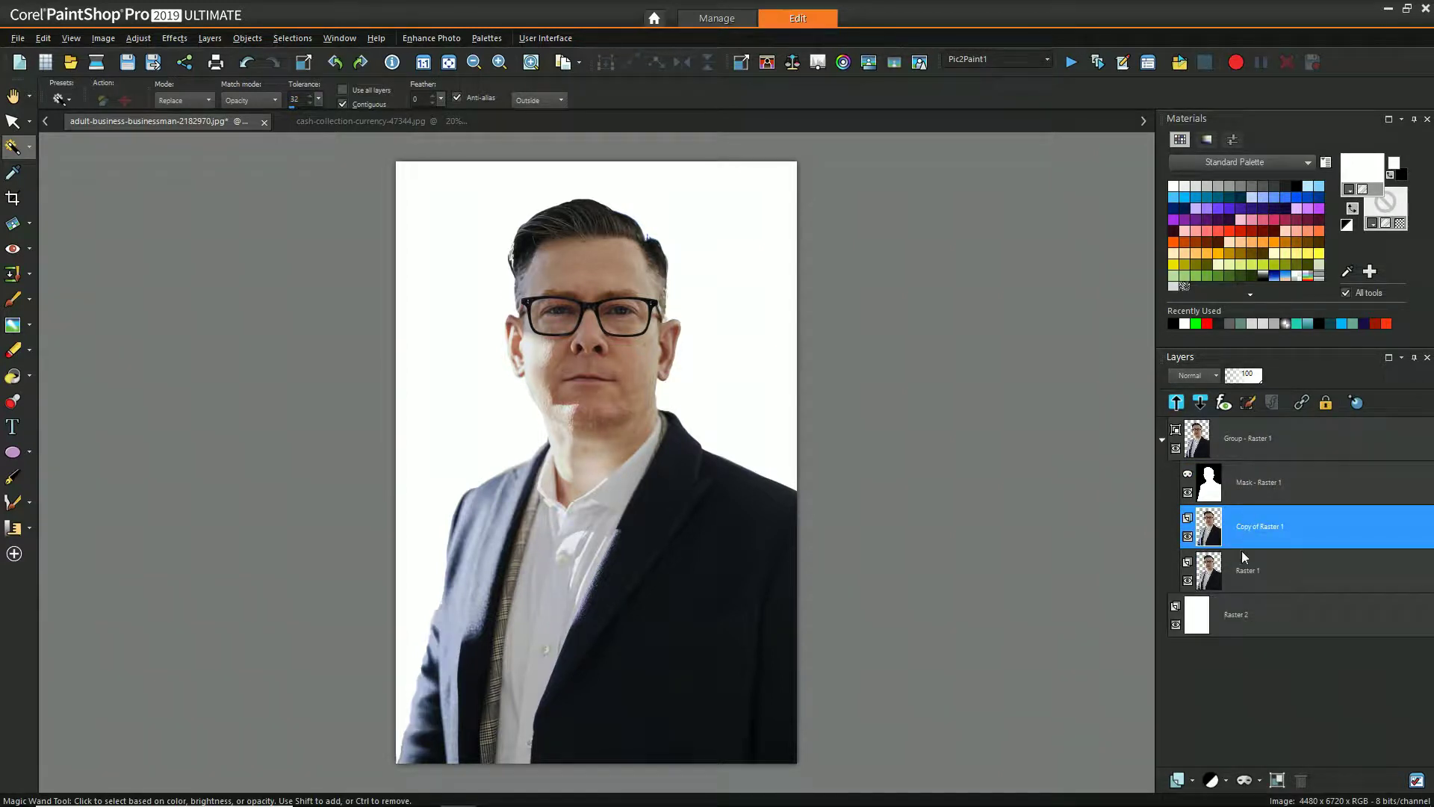
{"action": "left_click", "coordinate": [1243, 570]}
{"action": "left_click_drag", "start_coordinate": [1239, 432], "coordinate": [1246, 466]}
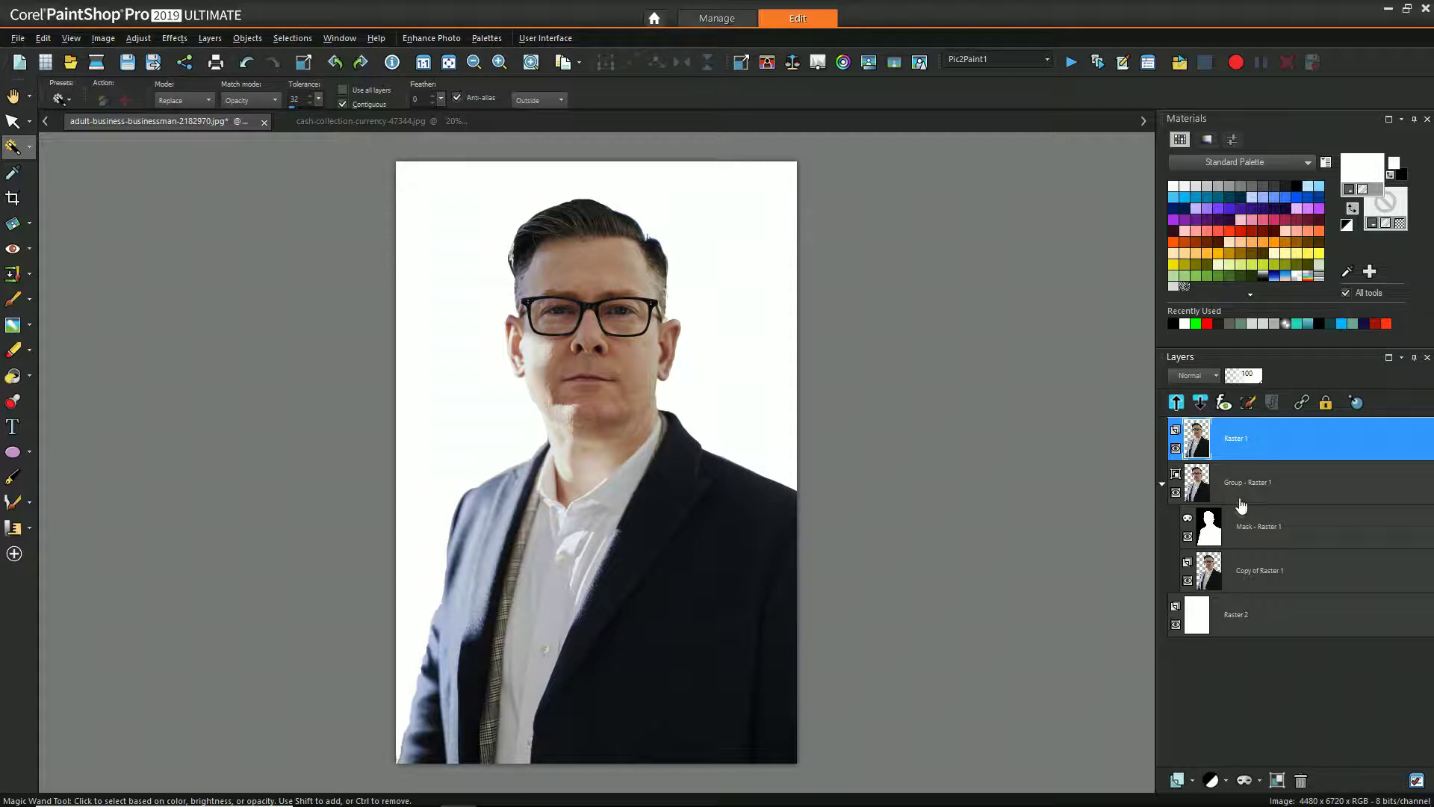
Step: Copy the dollar-bill image from its own tab
{"action": "left_click", "coordinate": [361, 122]}
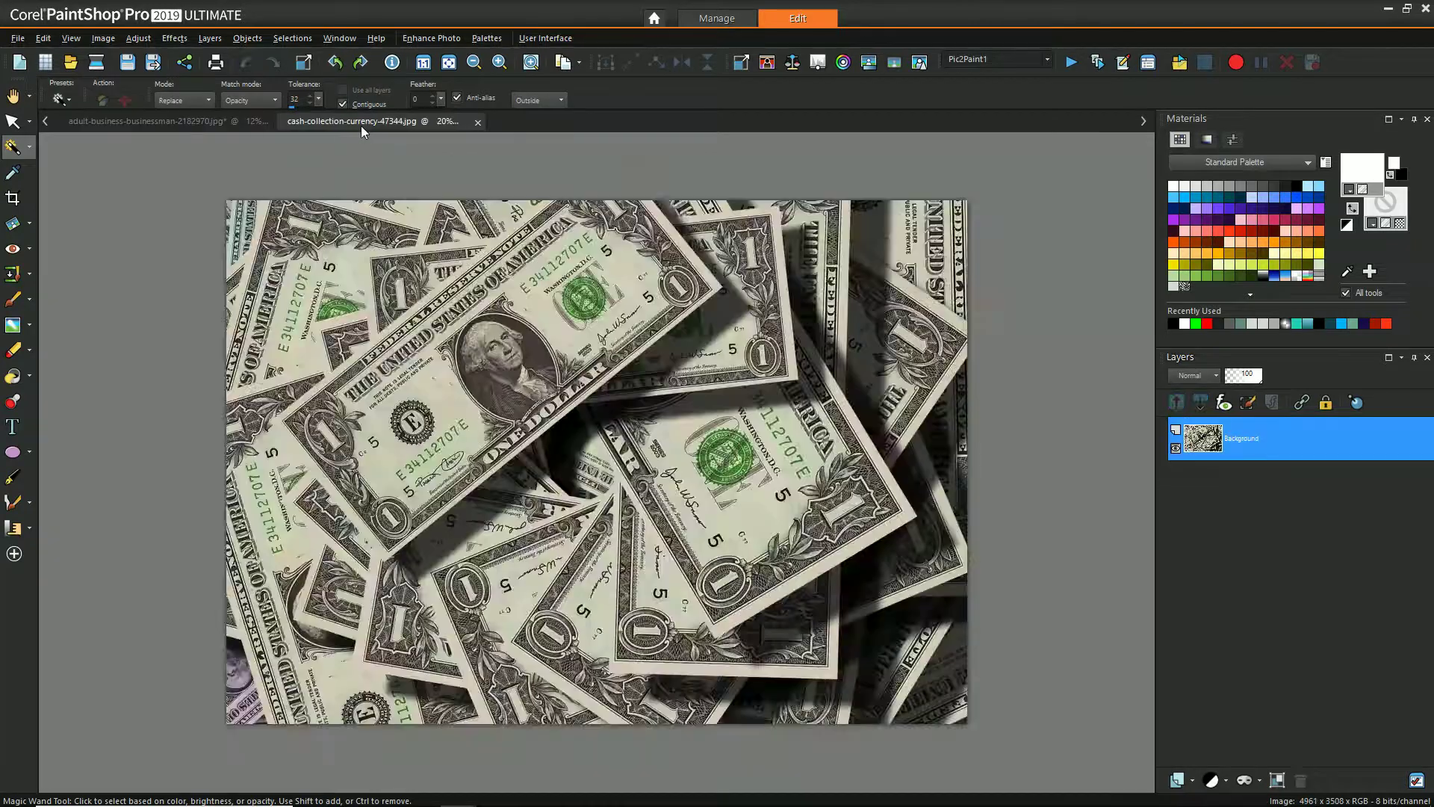
{"action": "left_click", "coordinate": [14, 95]}
{"action": "right_click", "coordinate": [340, 313]}
{"action": "left_click", "coordinate": [376, 342]}
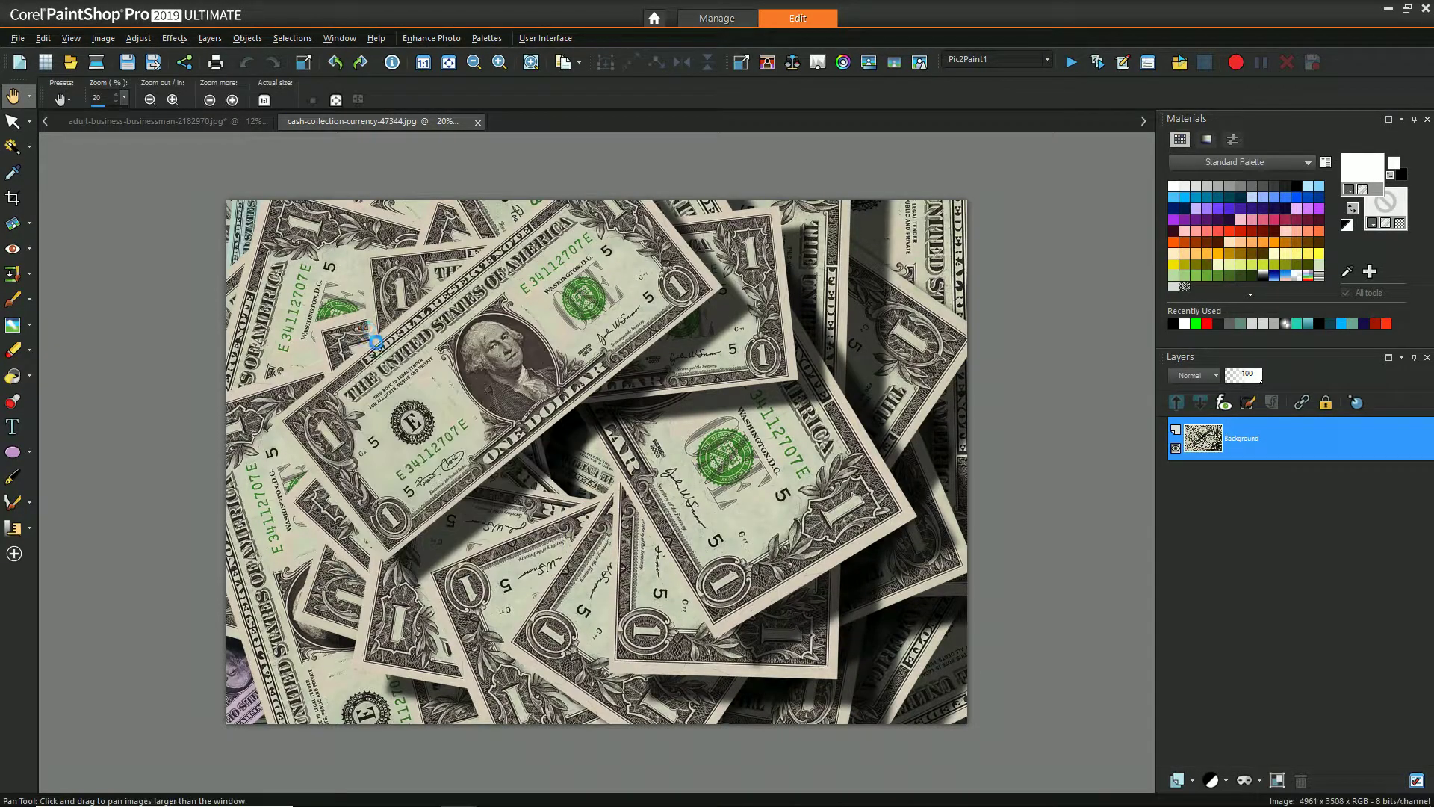
Step: Paste the bills as a new layer above Copy of Raster 1 and hide the top Raster 1
{"action": "left_click", "coordinate": [167, 121]}
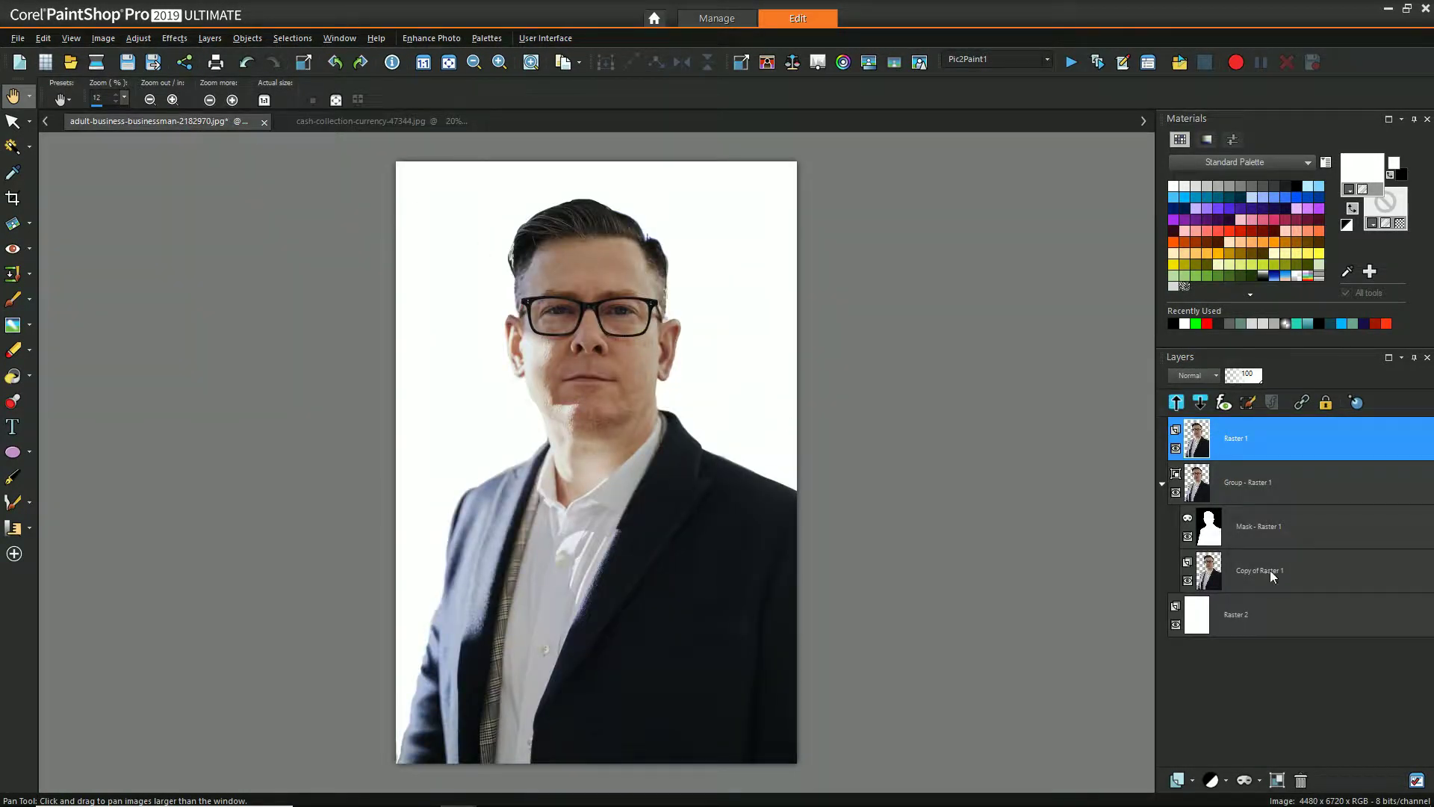
{"action": "left_click_drag", "start_coordinate": [1272, 574], "coordinate": [1268, 570]}
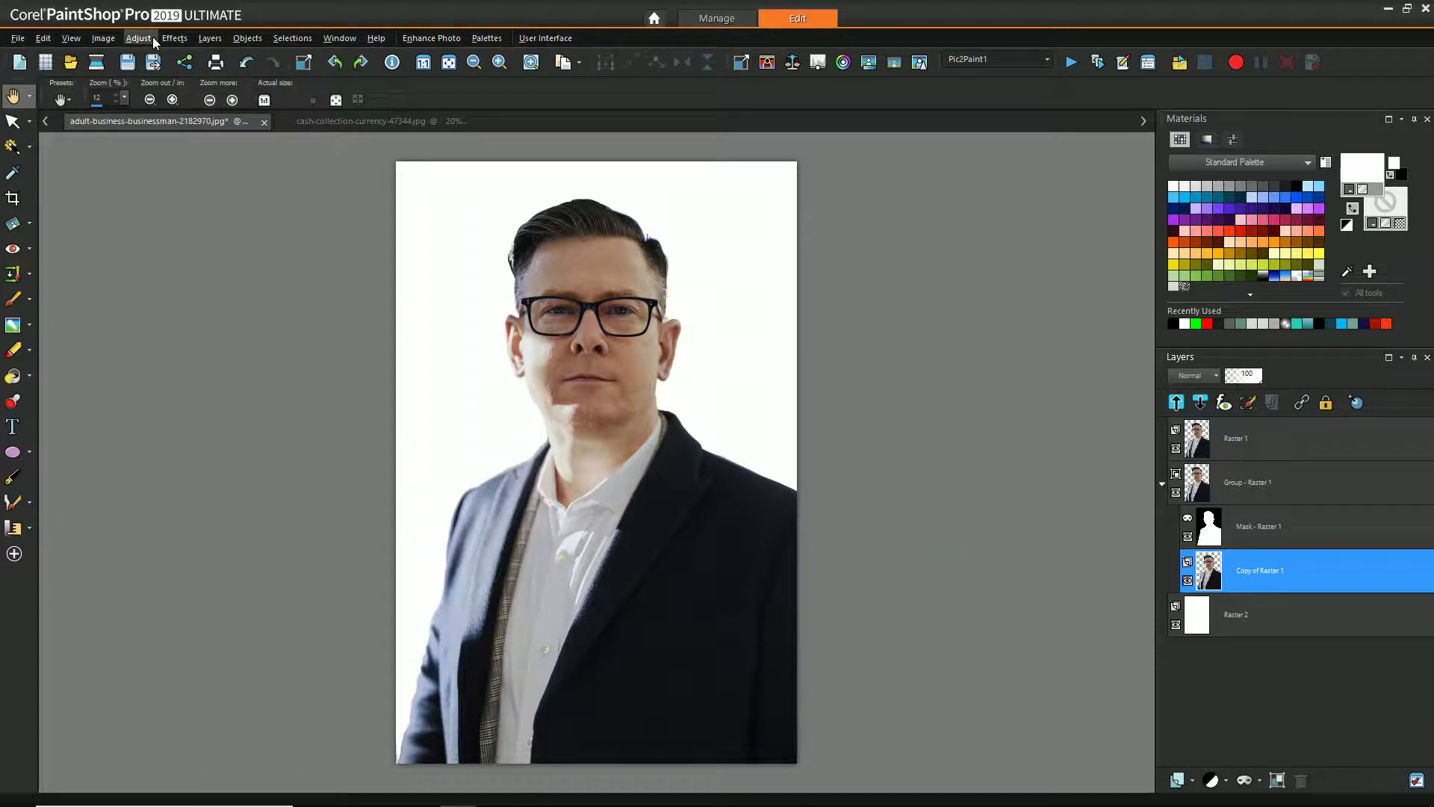
{"action": "left_click", "coordinate": [207, 39]}
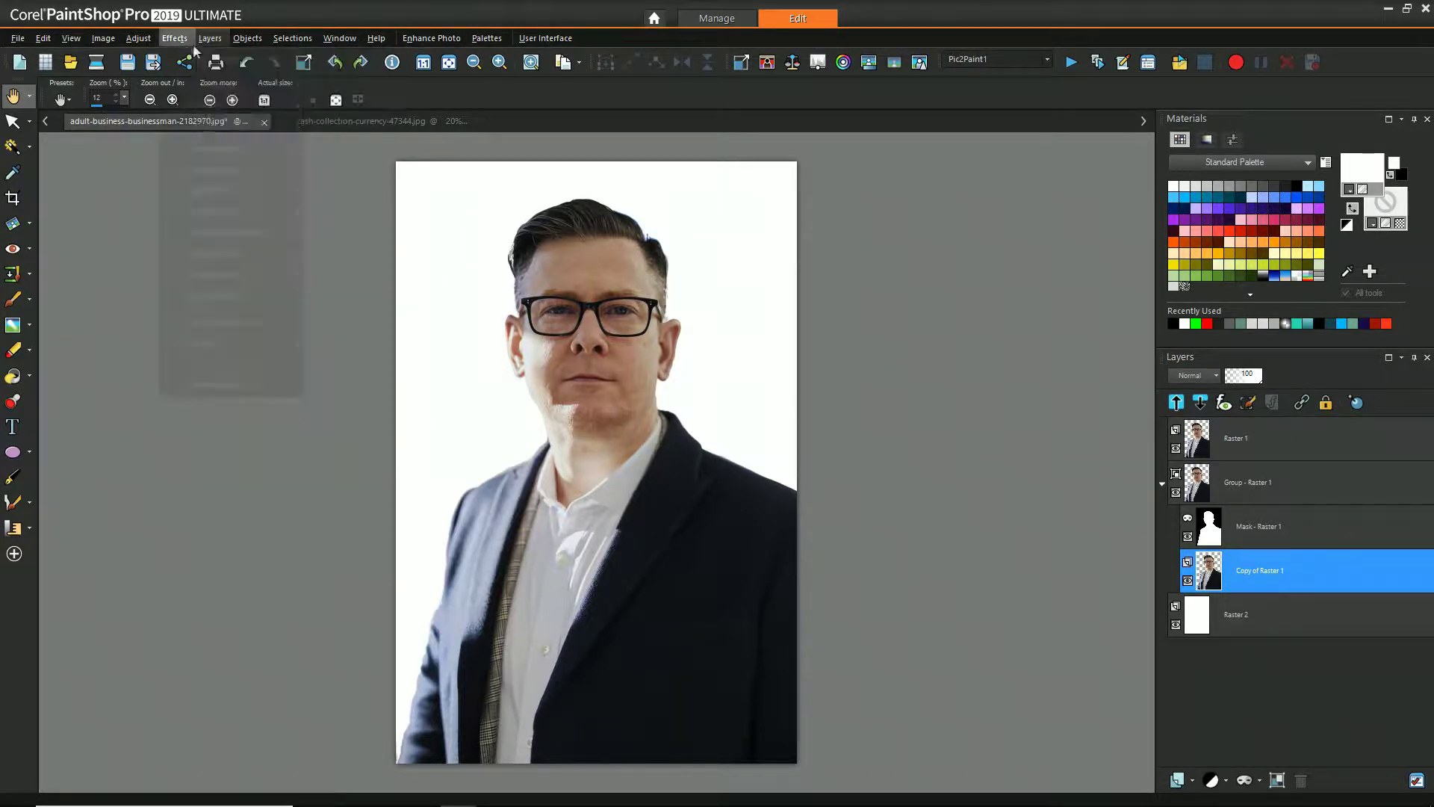
{"action": "left_click", "coordinate": [42, 41]}
{"action": "left_click", "coordinate": [101, 254]}
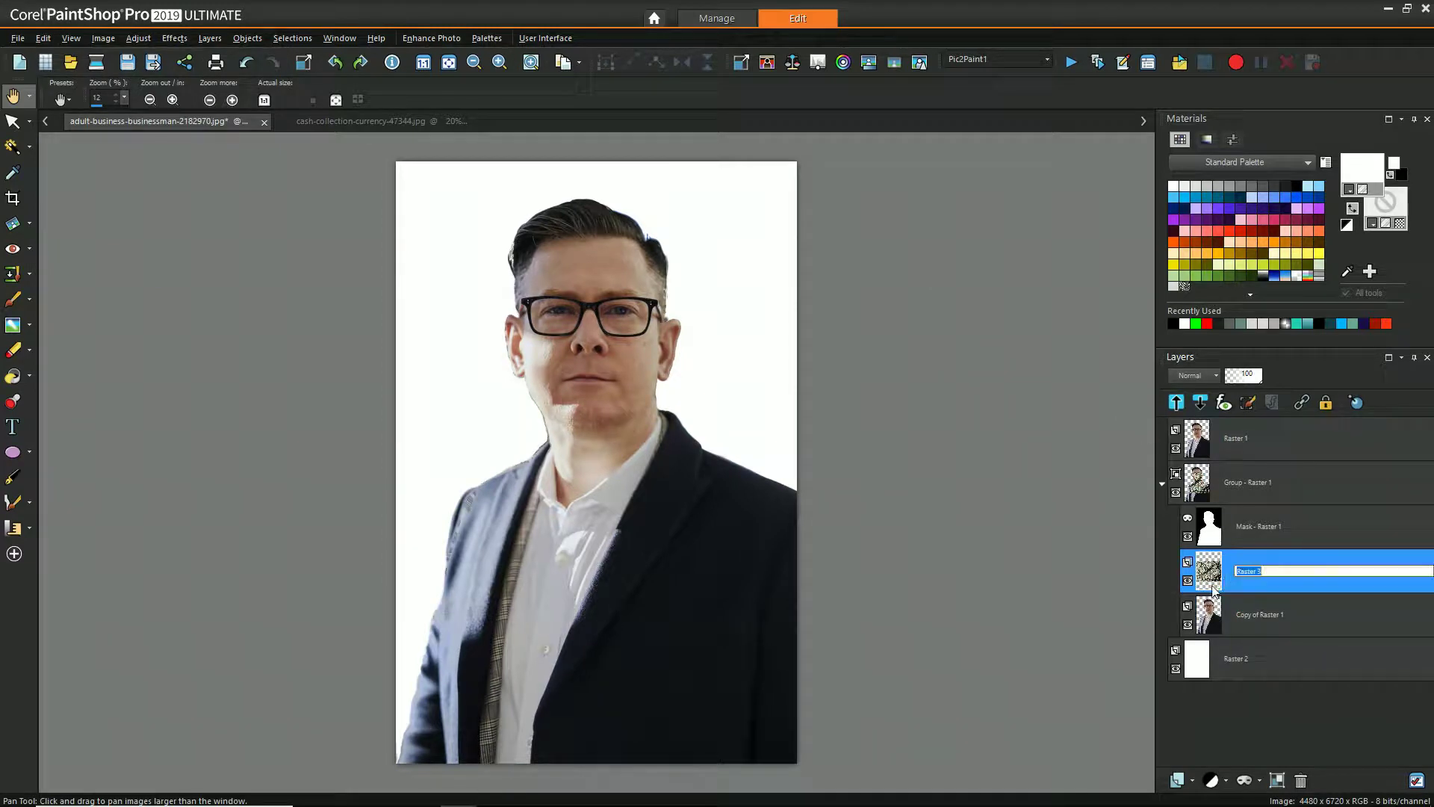
{"action": "left_click", "coordinate": [1176, 449]}
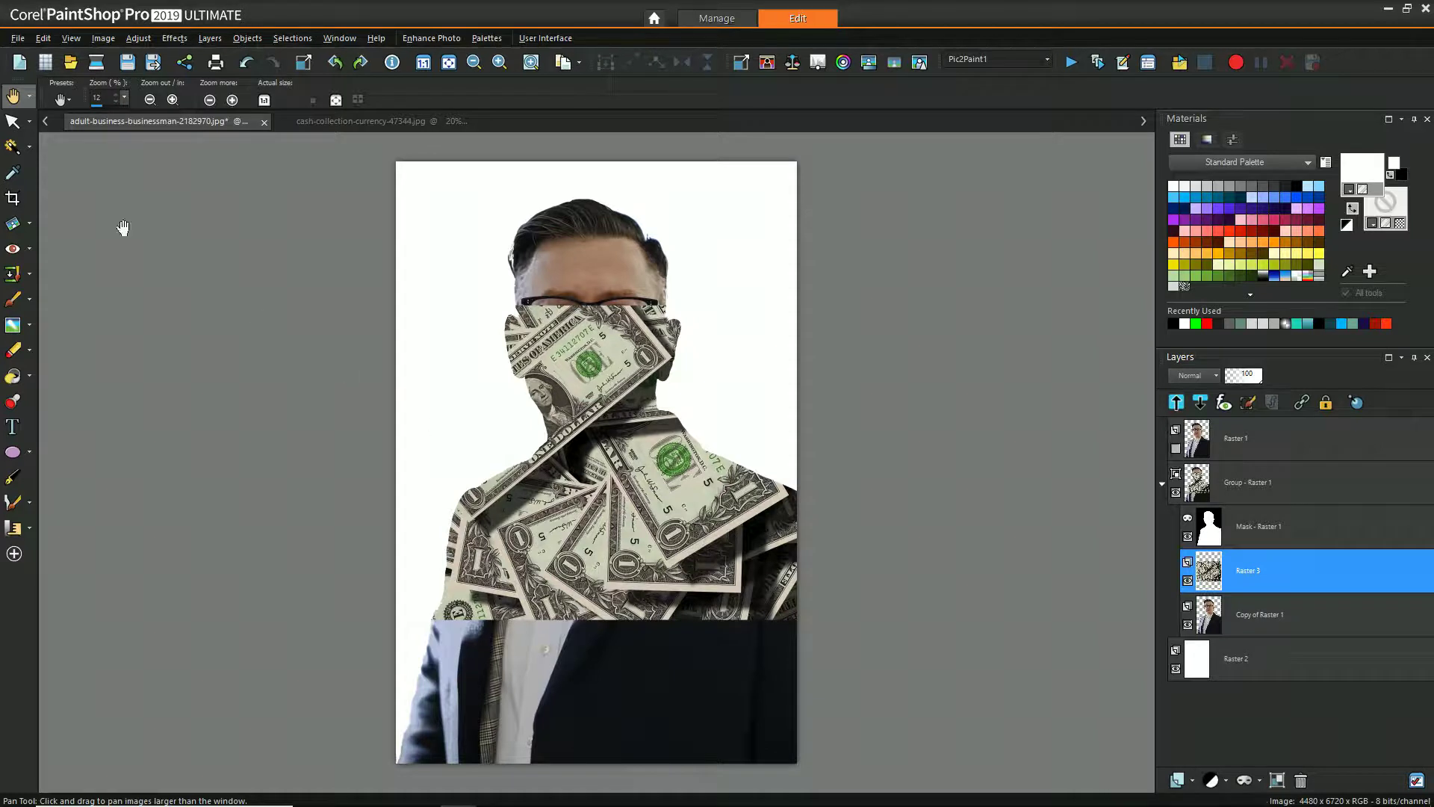
{"action": "left_click", "coordinate": [13, 121]}
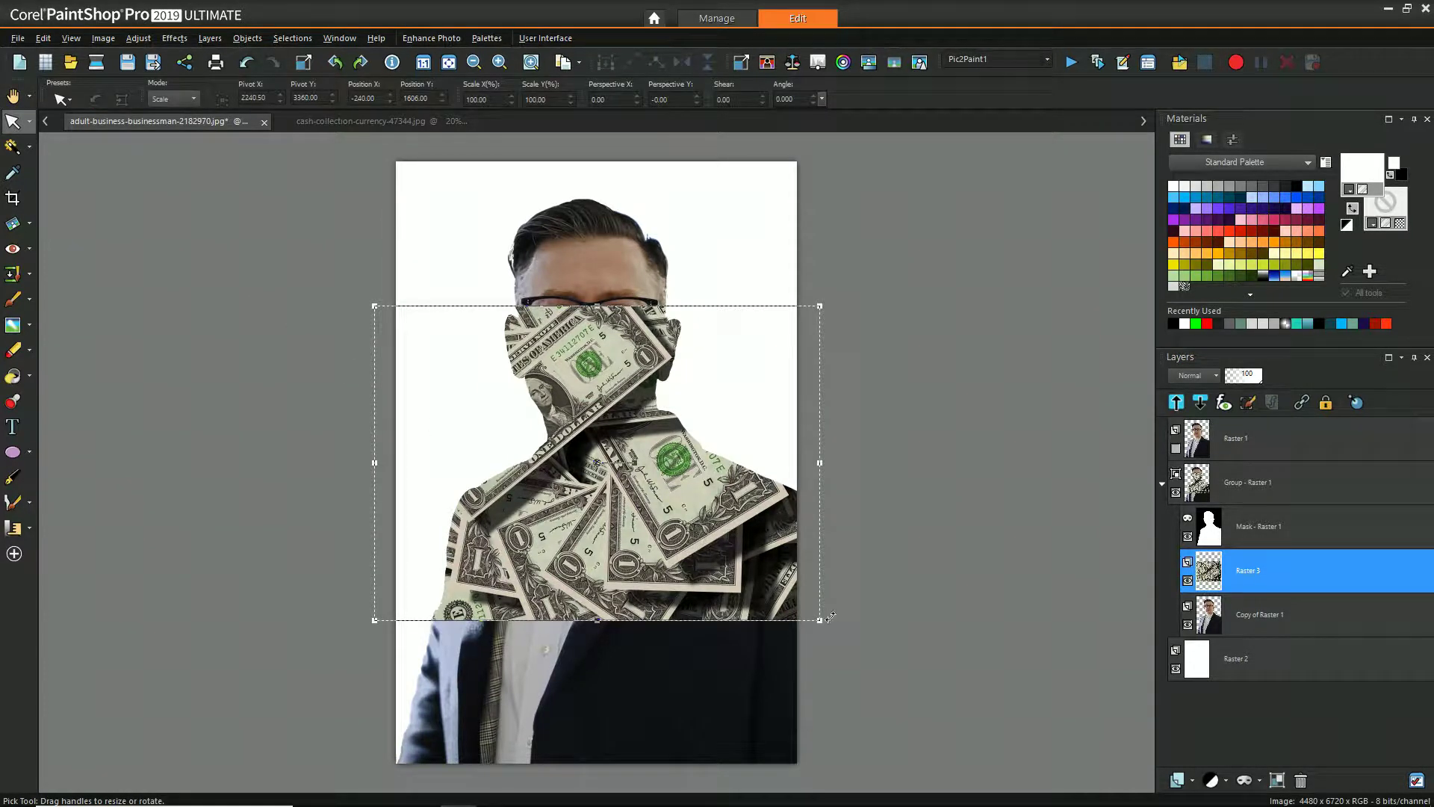
Step: Rotate the Raster 3 bills 90°, scale them to about 106%, and show Raster 1 again
{"action": "left_click_drag", "start_coordinate": [819, 620], "coordinate": [819, 675]}
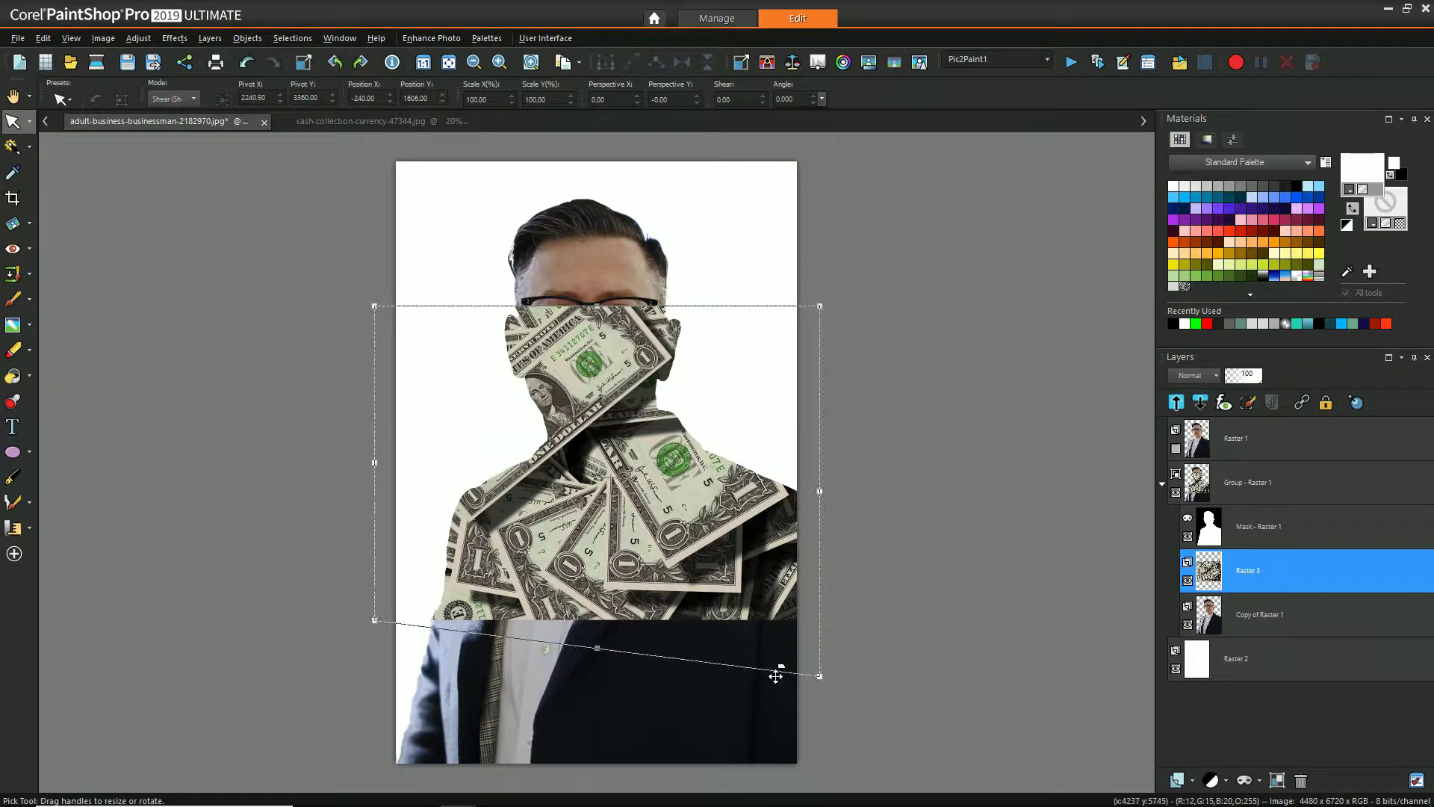
{"action": "key", "text": "ctrl+z"}
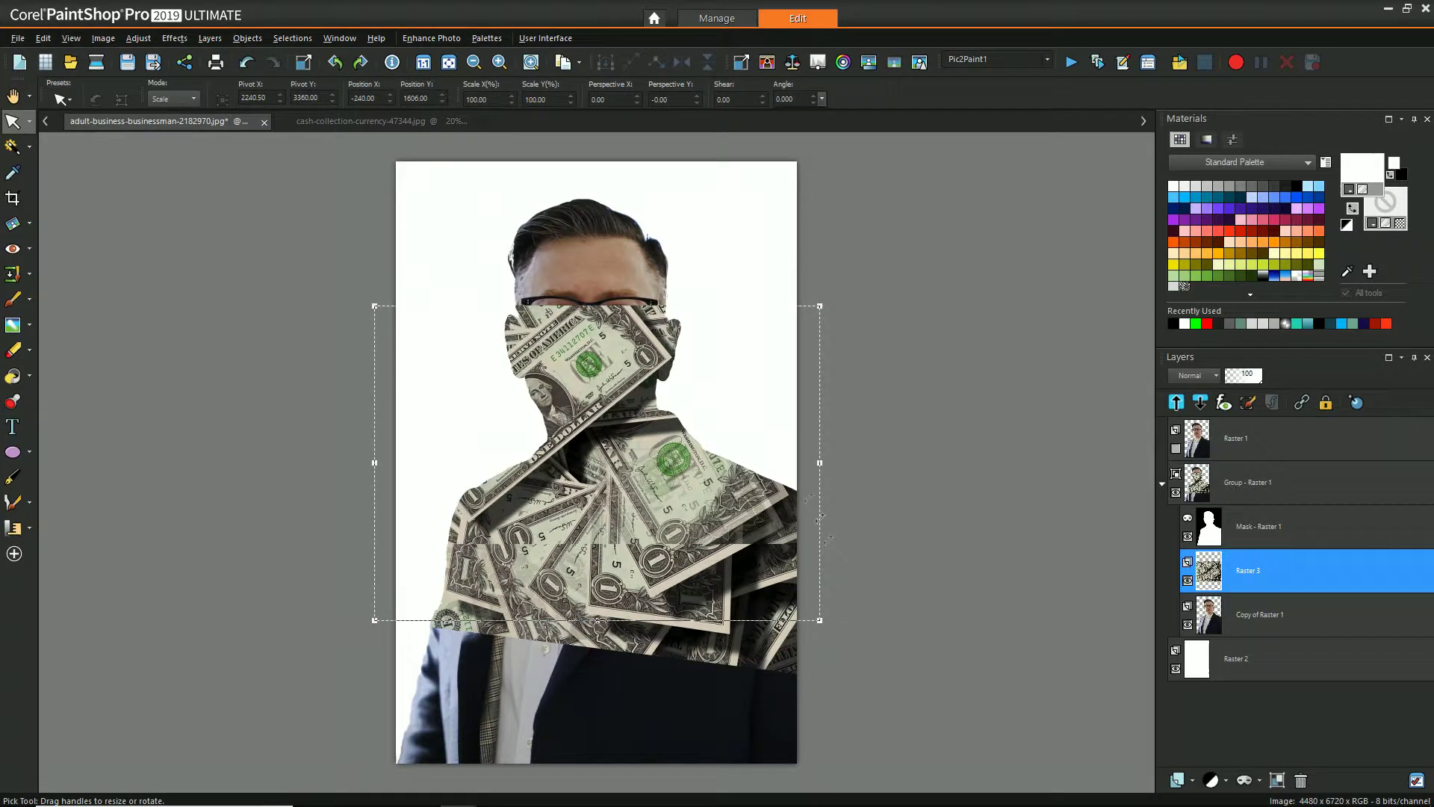
{"action": "left_click_drag", "start_coordinate": [634, 463], "coordinate": [595, 526]}
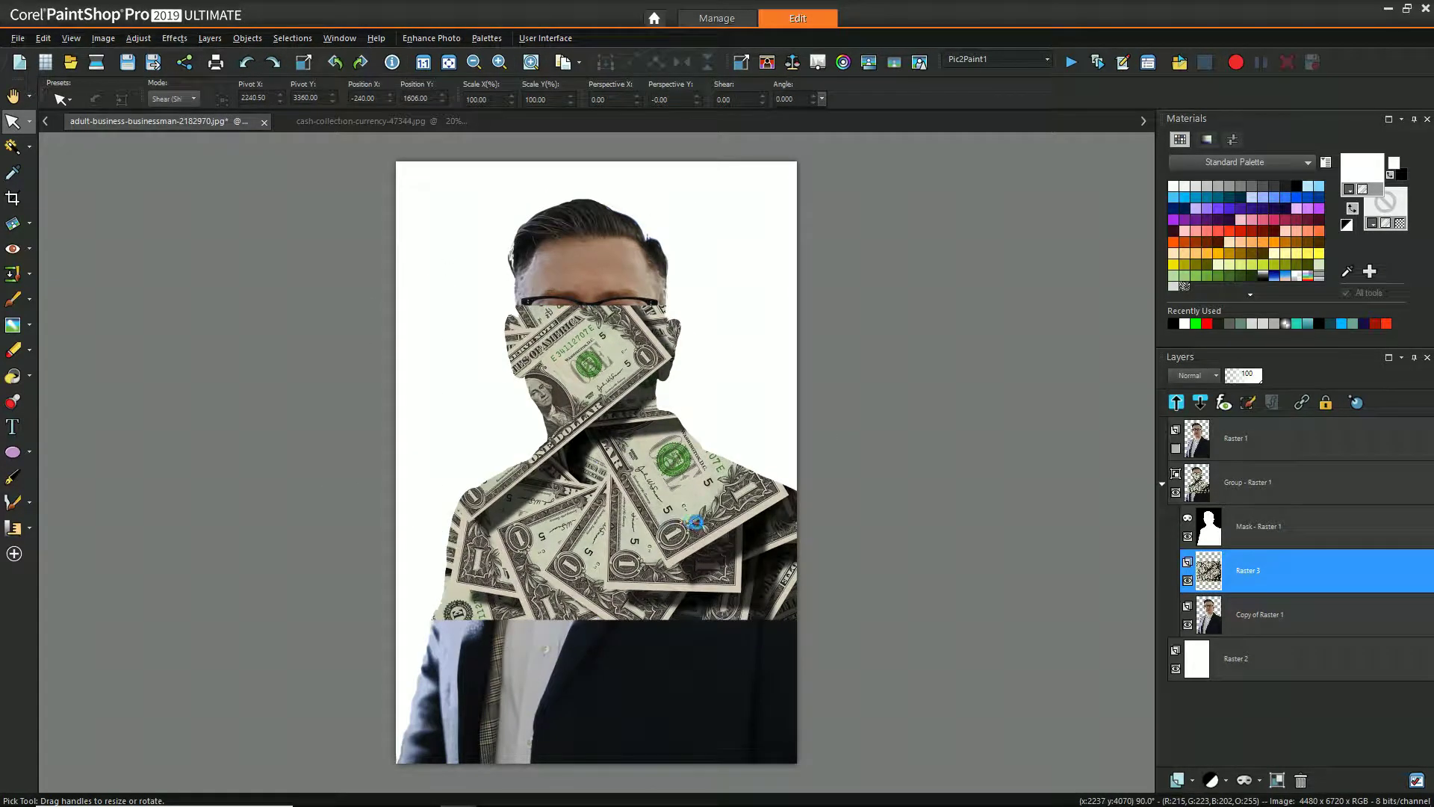
{"action": "left_click_drag", "start_coordinate": [754, 685], "coordinate": [819, 775]}
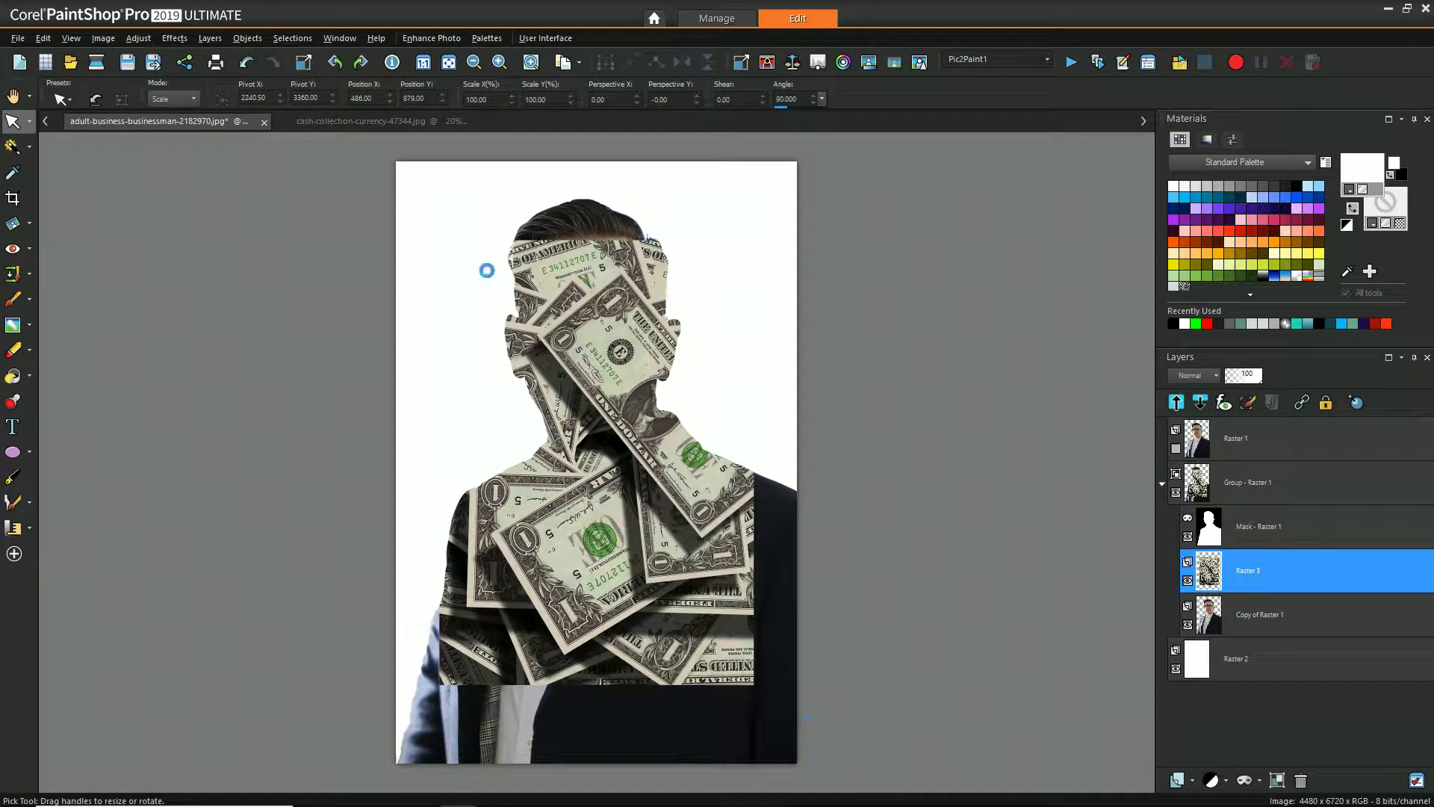
{"action": "left_click_drag", "start_coordinate": [440, 242], "coordinate": [386, 175]}
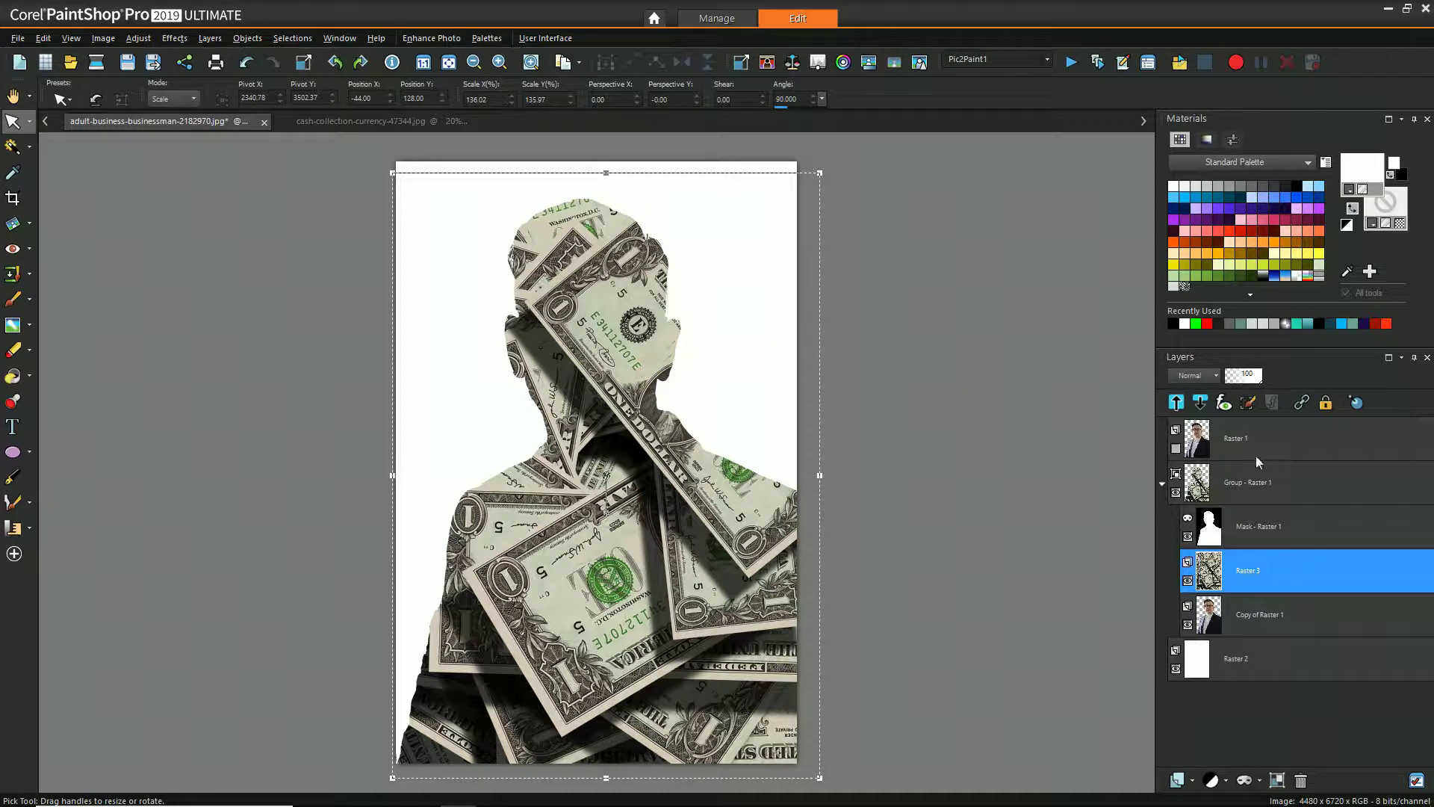
{"action": "left_click", "coordinate": [1176, 448]}
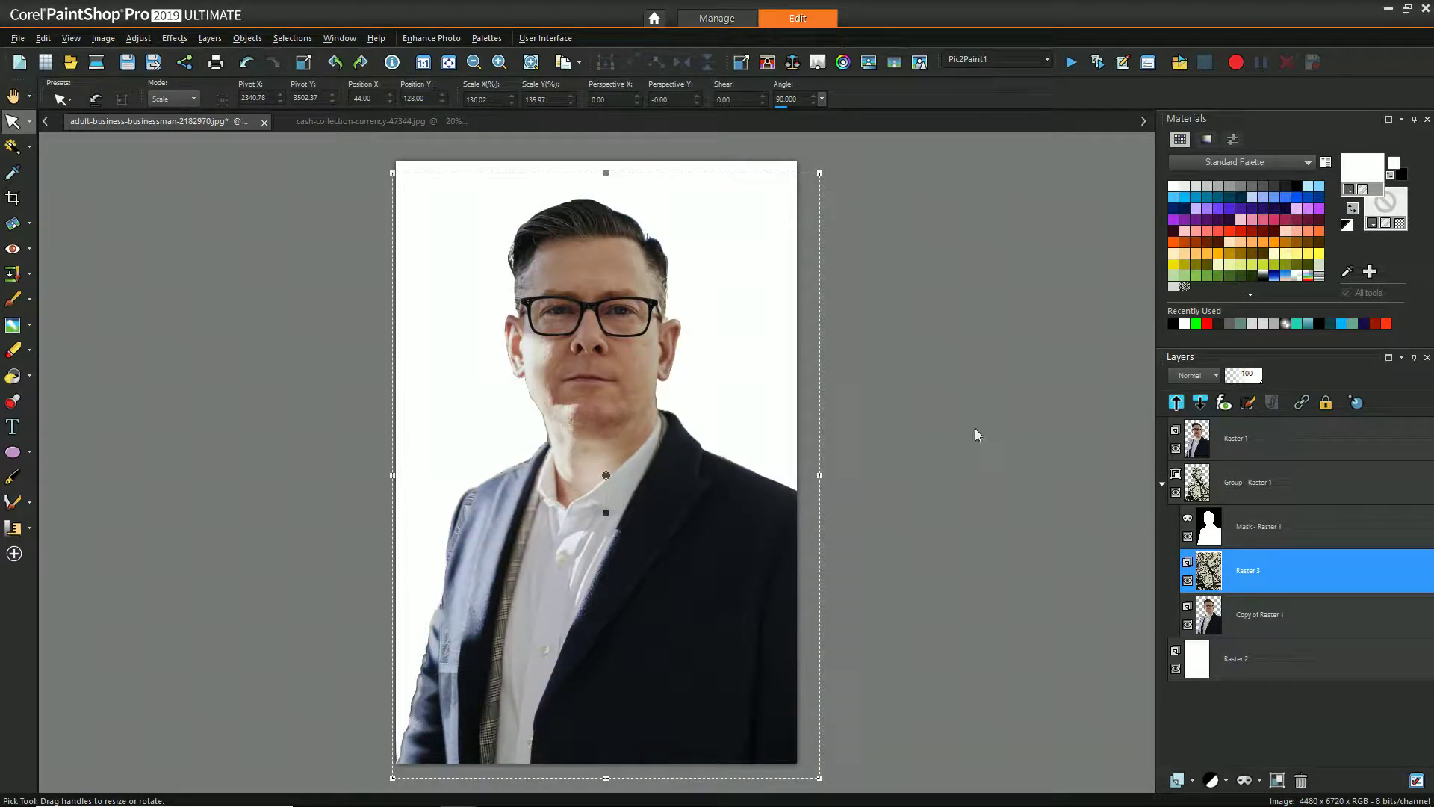
Step: Set the top Raster 1 portrait to about 51 opacity, keeping Raster 3 near full opacity
{"action": "left_click", "coordinate": [1245, 382]}
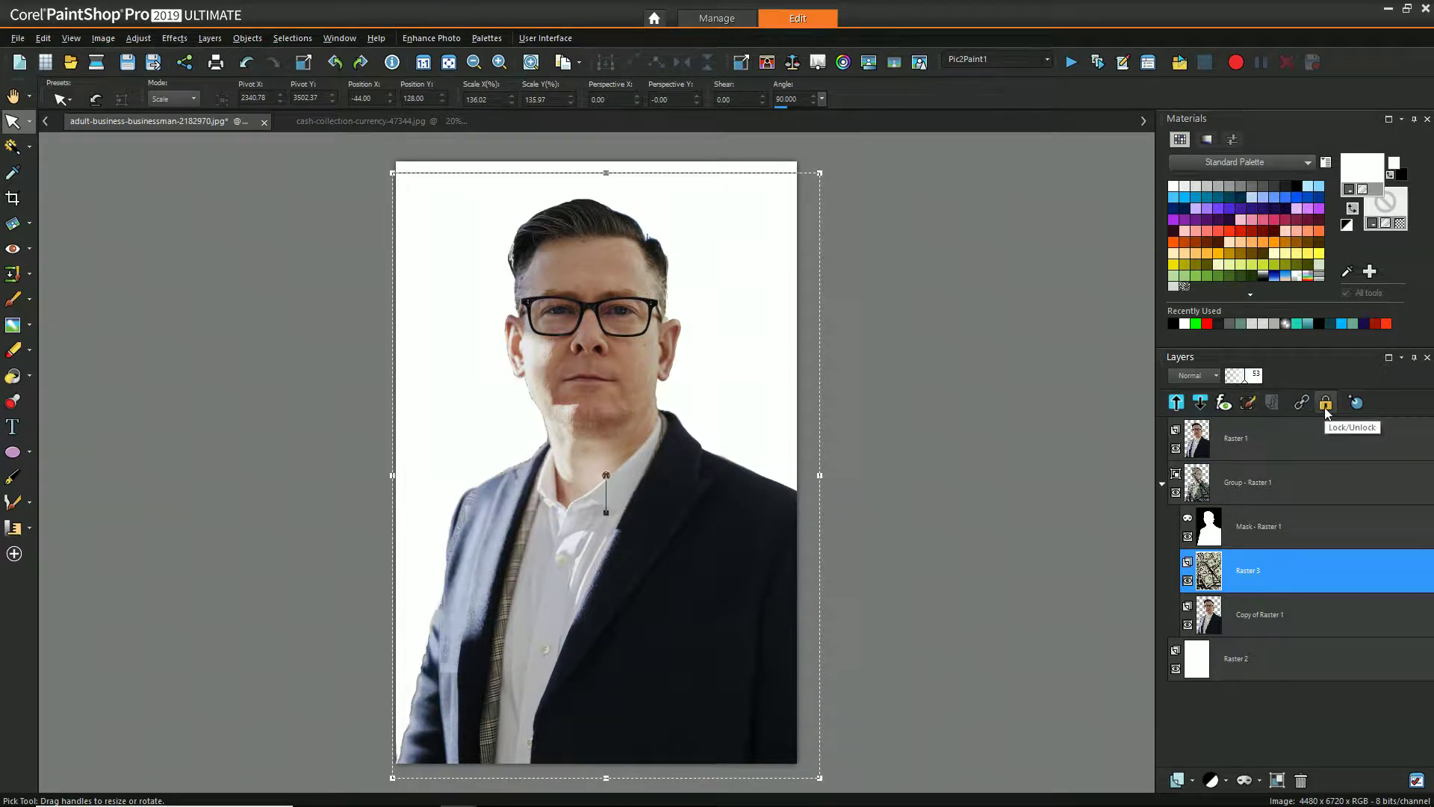
{"action": "left_click", "coordinate": [1261, 381]}
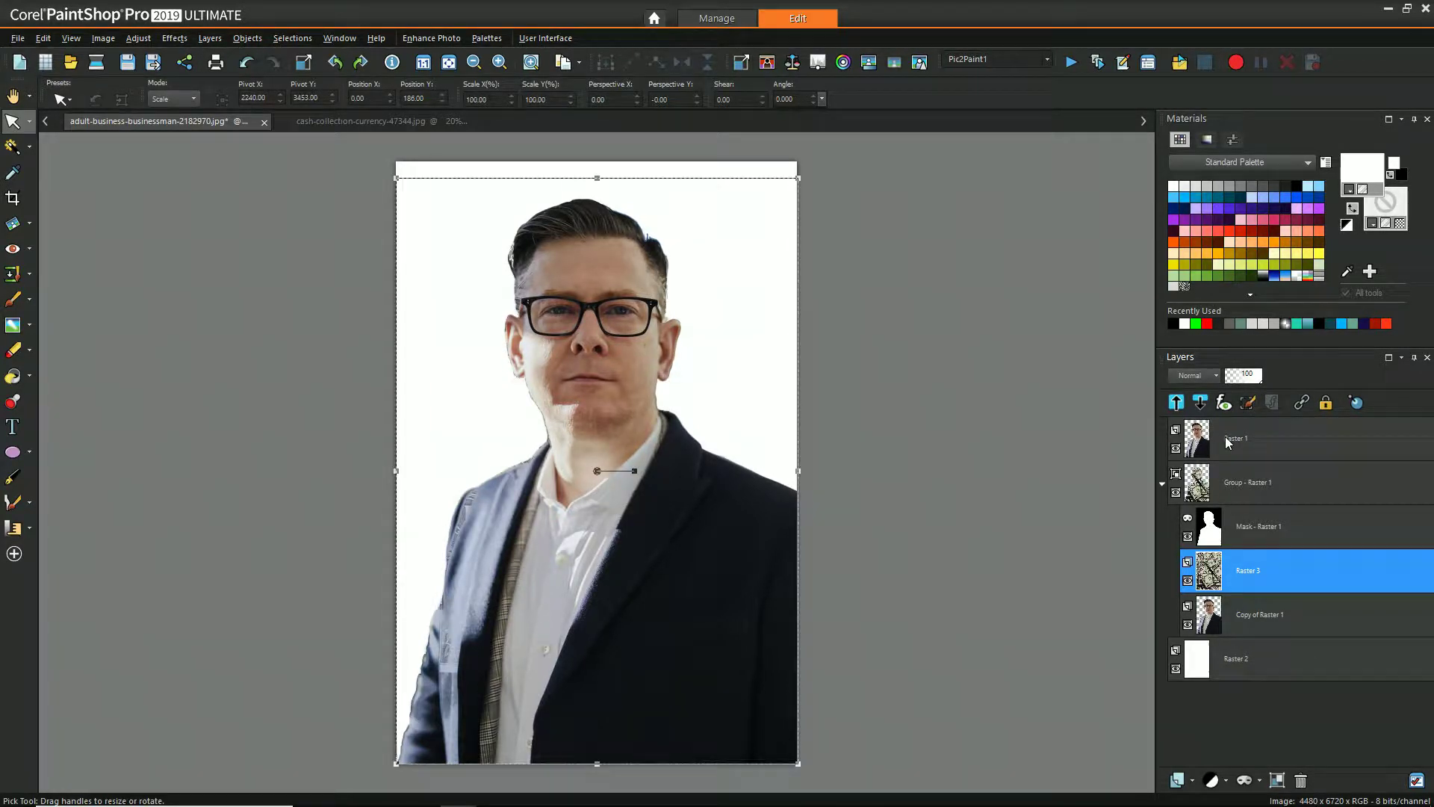
{"action": "left_click", "coordinate": [1225, 441]}
{"action": "left_click", "coordinate": [1244, 377]}
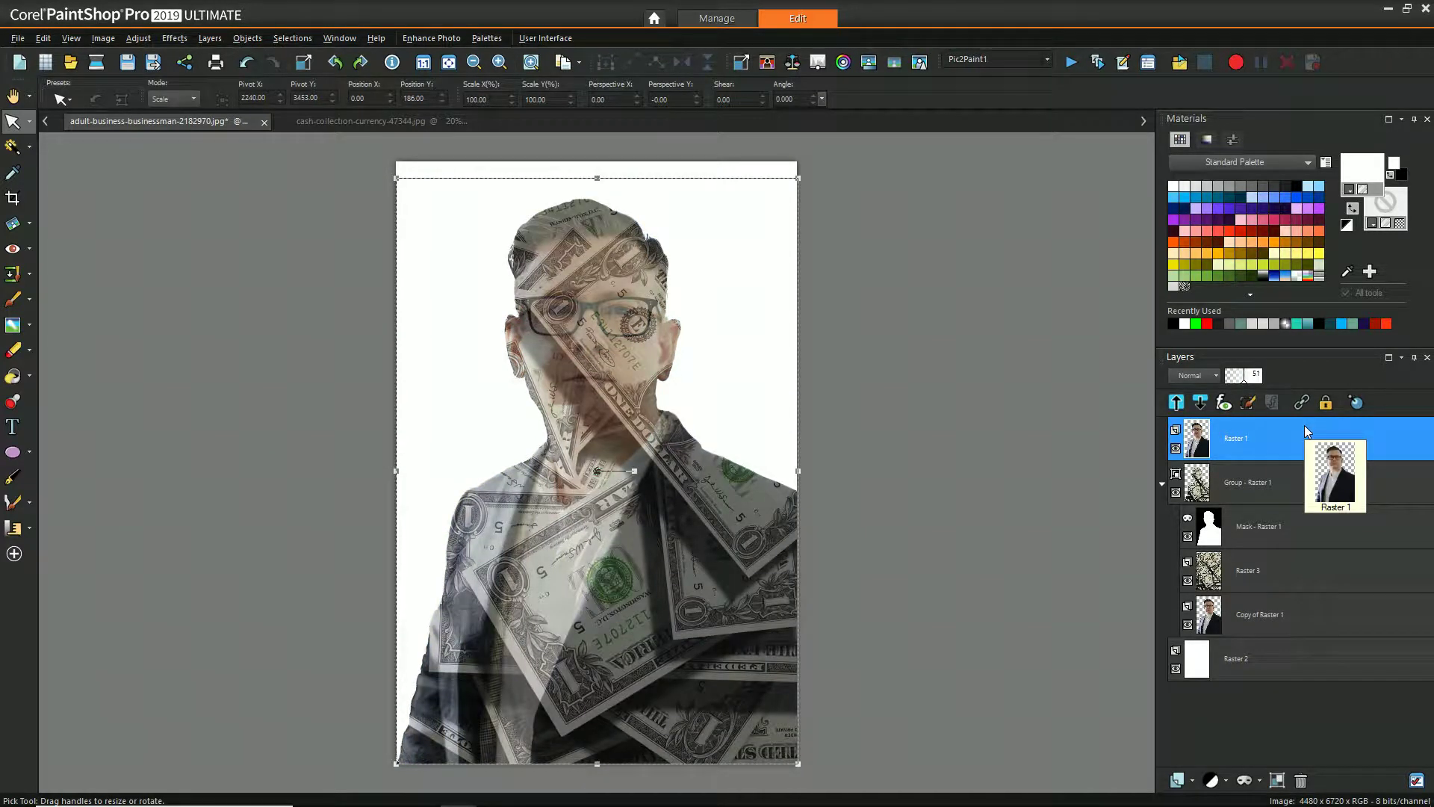
{"action": "left_click", "coordinate": [1163, 484]}
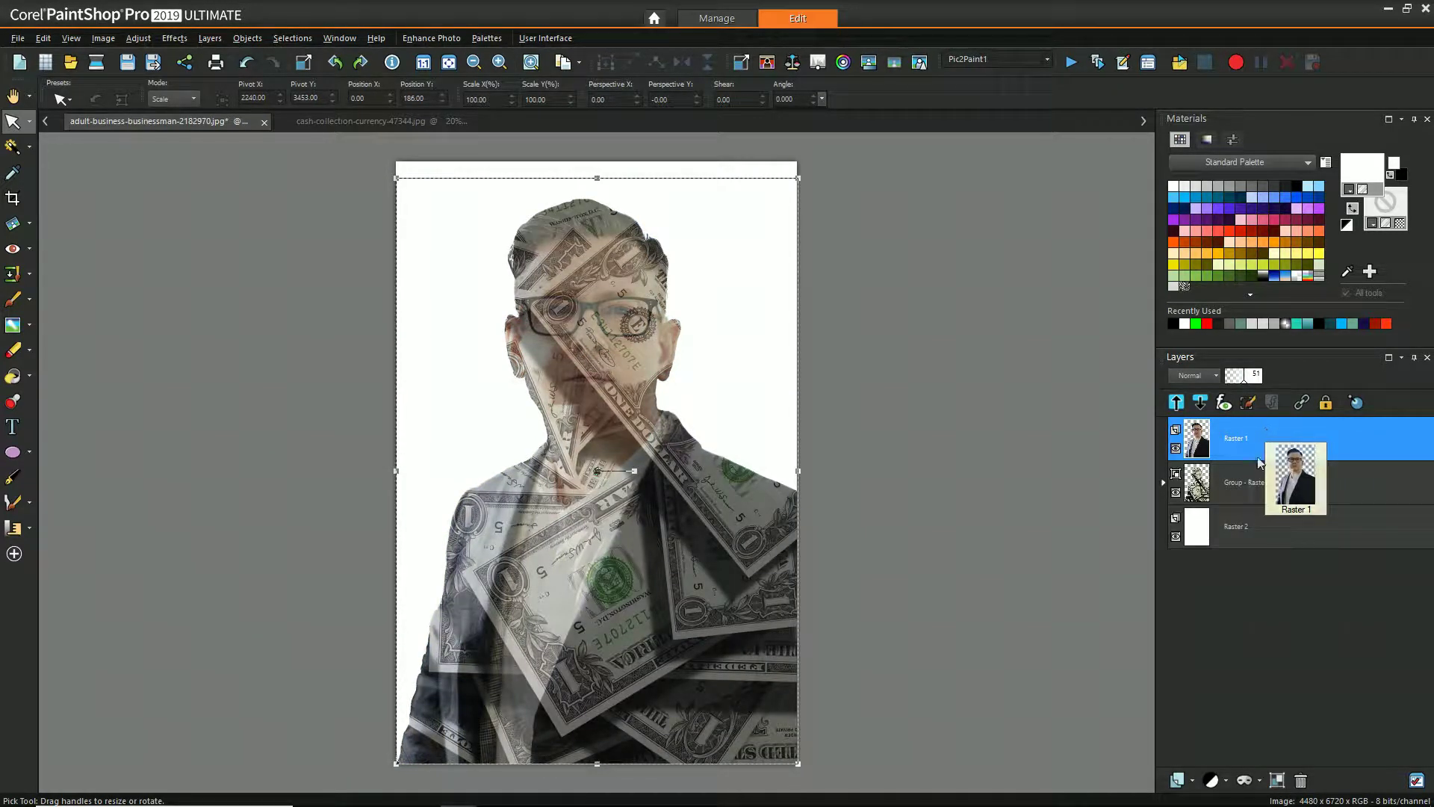
{"action": "left_click", "coordinate": [1162, 485]}
{"action": "left_click", "coordinate": [1262, 576]}
Step: Duplicate Raster 3 and drag Copy of Raster 3 above Raster 1 to the top
{"action": "right_click", "coordinate": [1251, 570]}
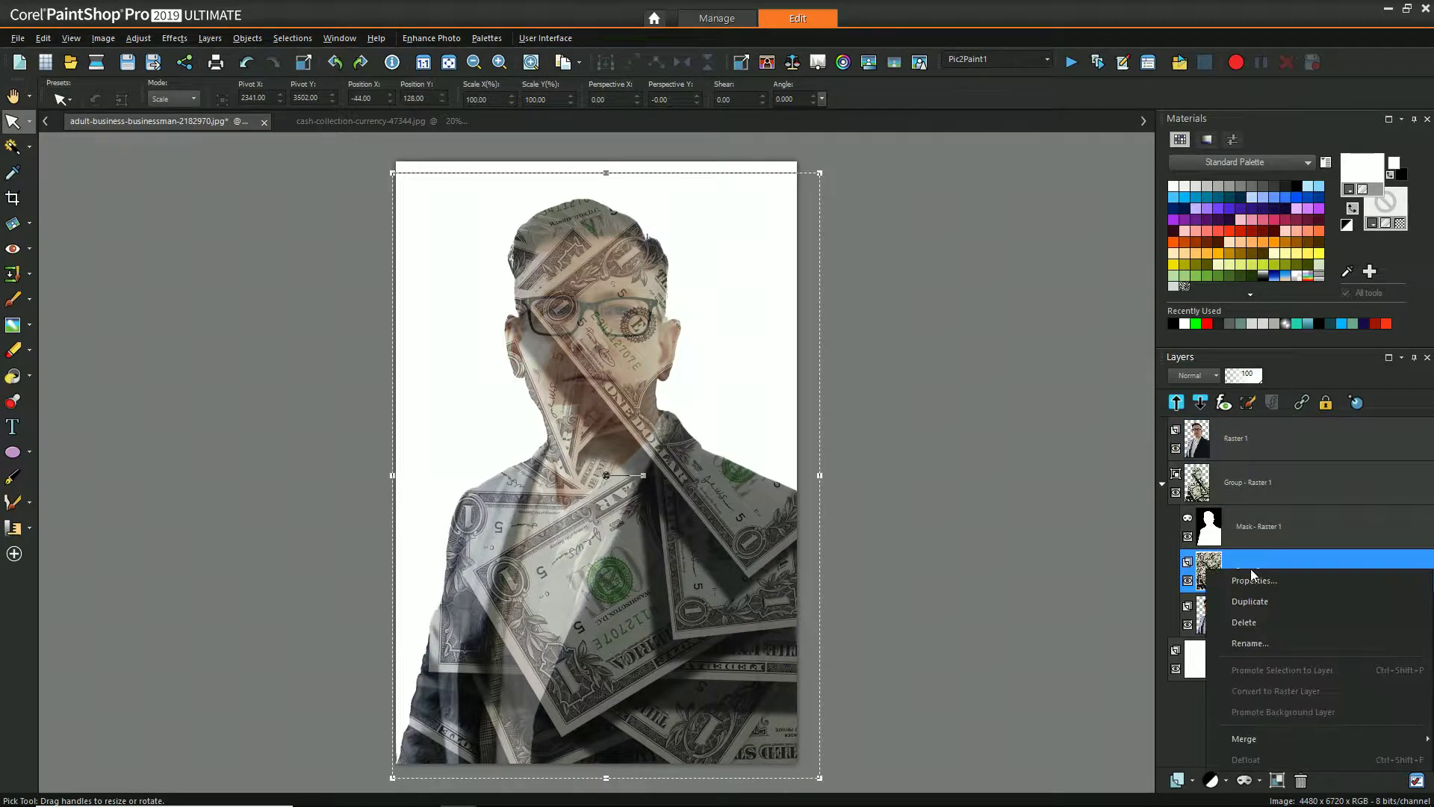
{"action": "left_click", "coordinate": [1254, 603]}
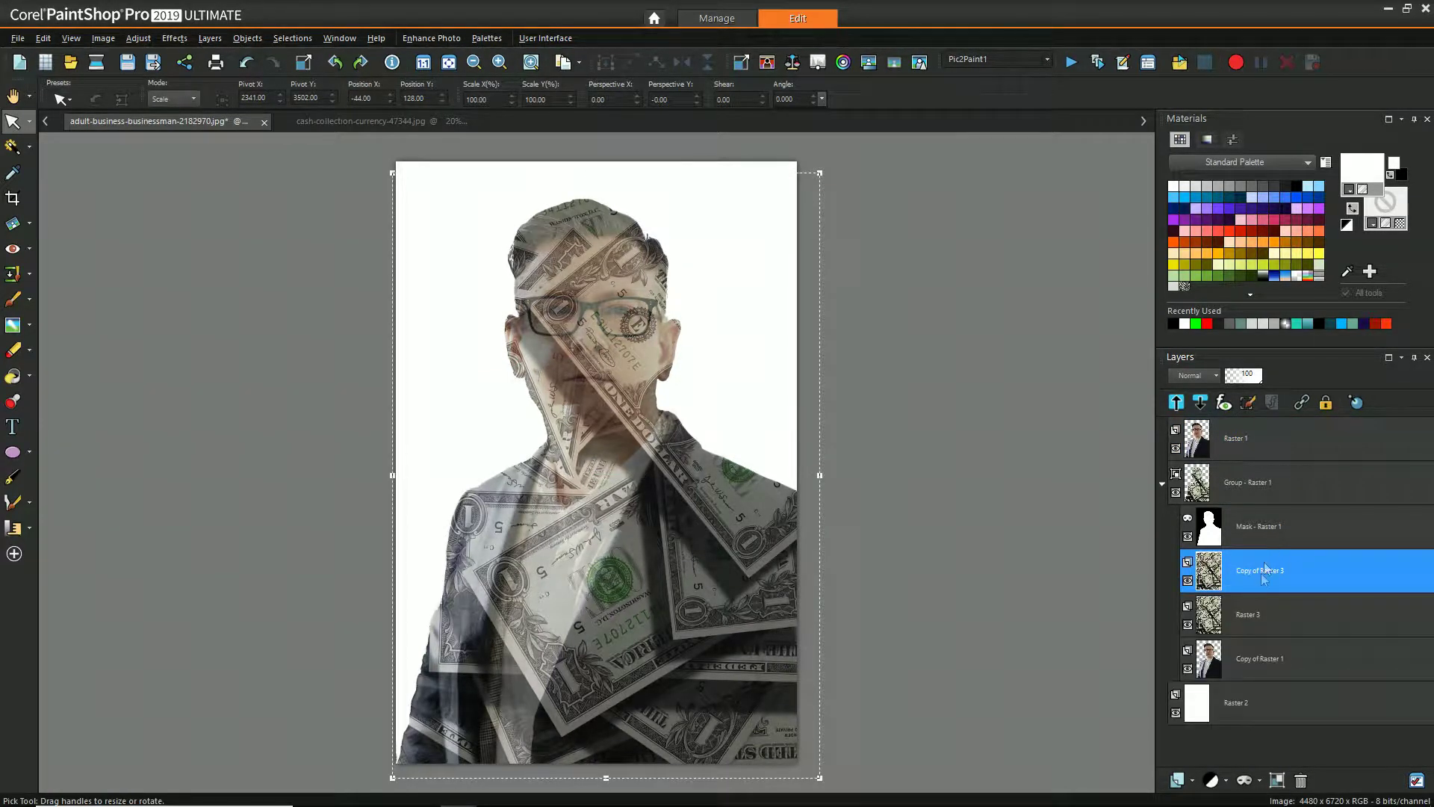
{"action": "left_click_drag", "start_coordinate": [1255, 573], "coordinate": [1244, 441]}
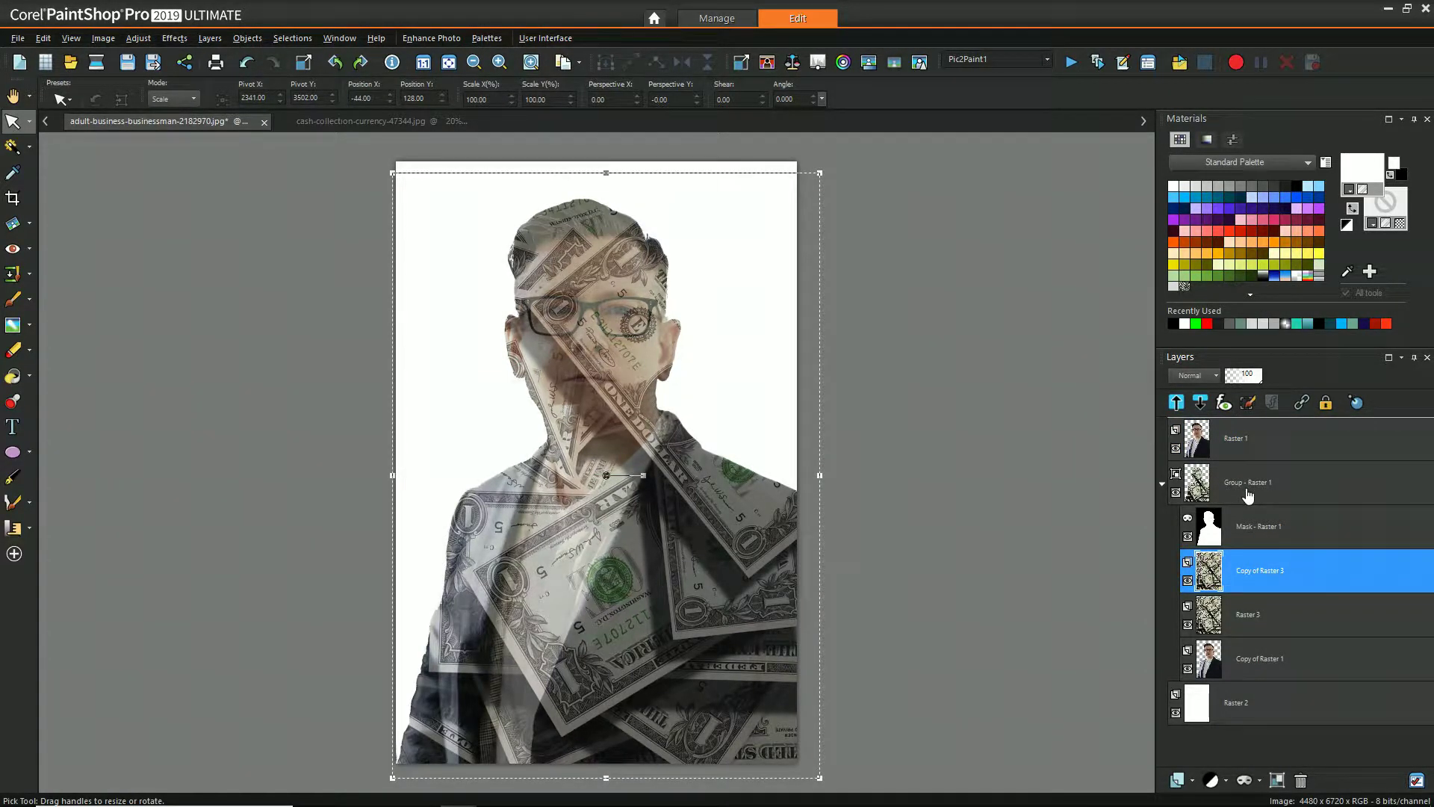
{"action": "left_click_drag", "start_coordinate": [1248, 495], "coordinate": [1244, 487]}
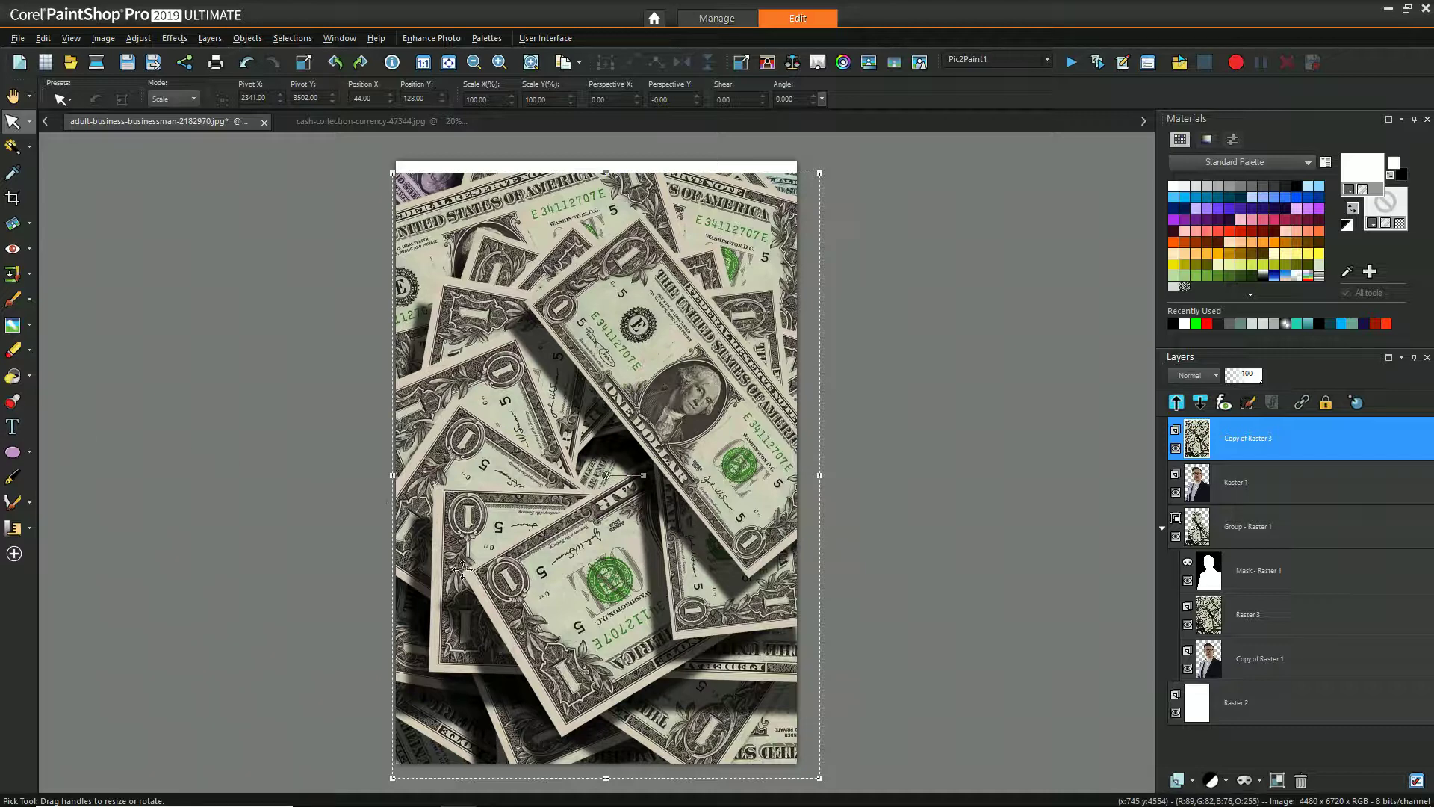
{"action": "scroll", "coordinate": [469, 597], "scroll_direction": "up", "scroll_amount": 2}
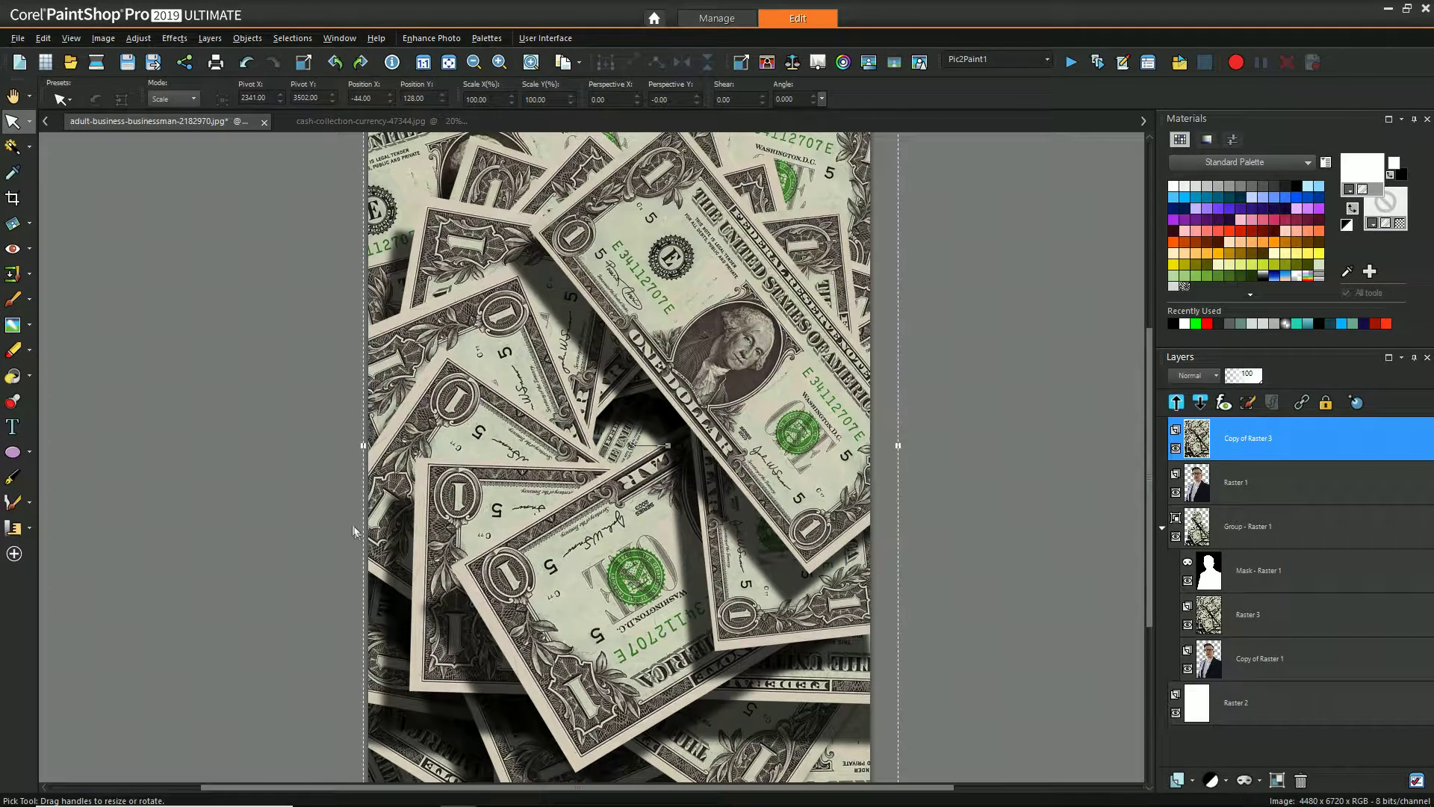
Step: Choose the Freehand Selection tool with Selection type set to Point to point
{"action": "left_click", "coordinate": [30, 153]}
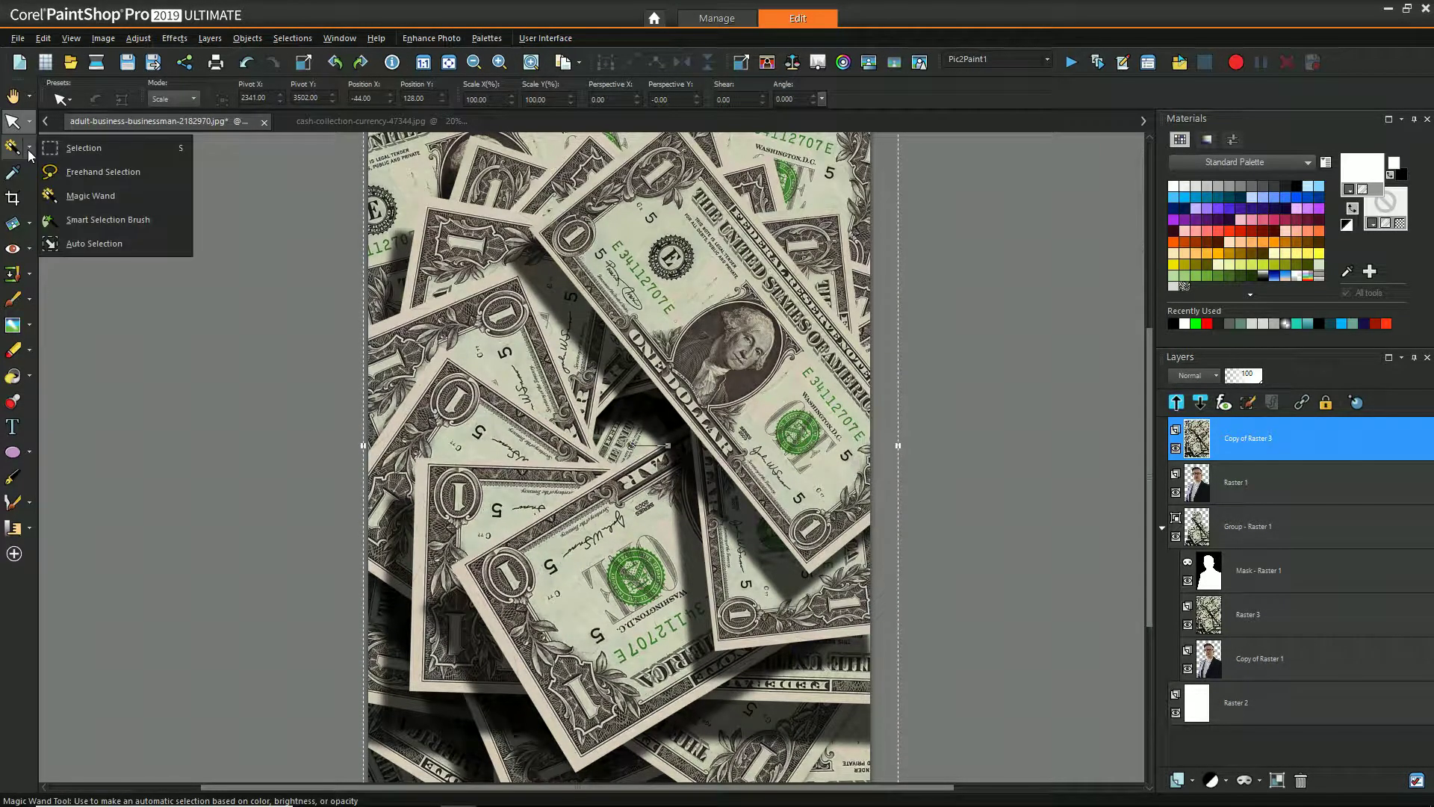
{"action": "left_click", "coordinate": [68, 175]}
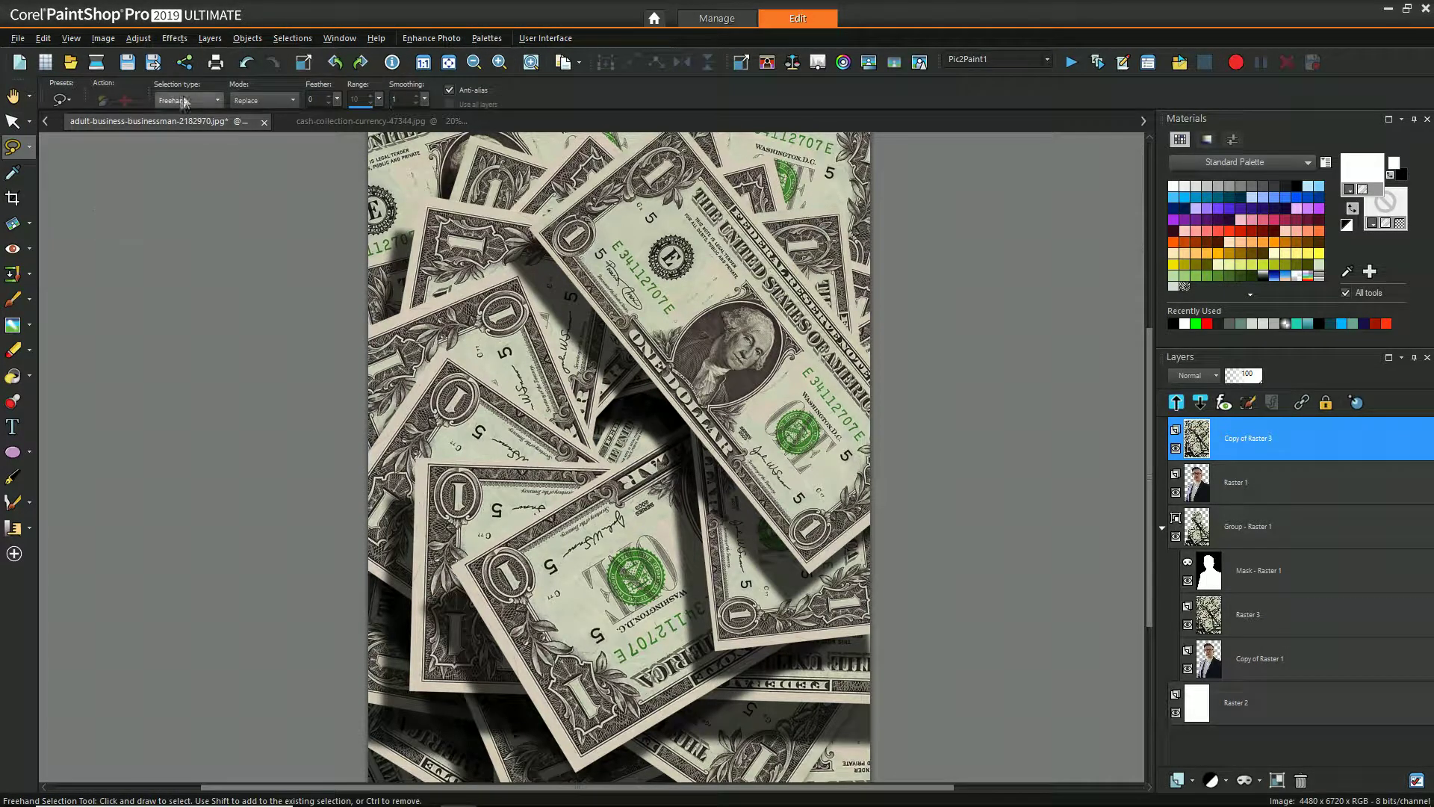
{"action": "left_click", "coordinate": [217, 98]}
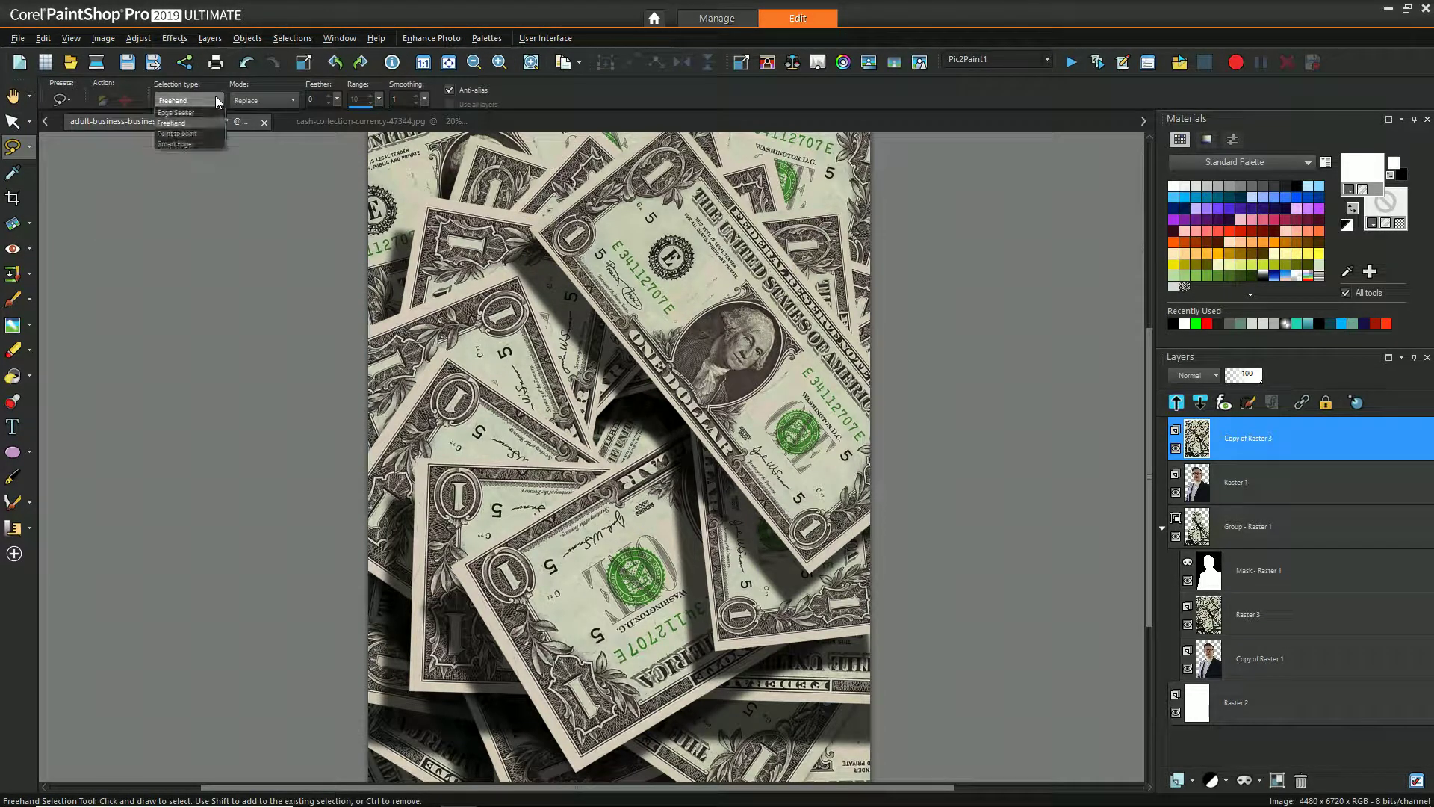
{"action": "left_click", "coordinate": [197, 133]}
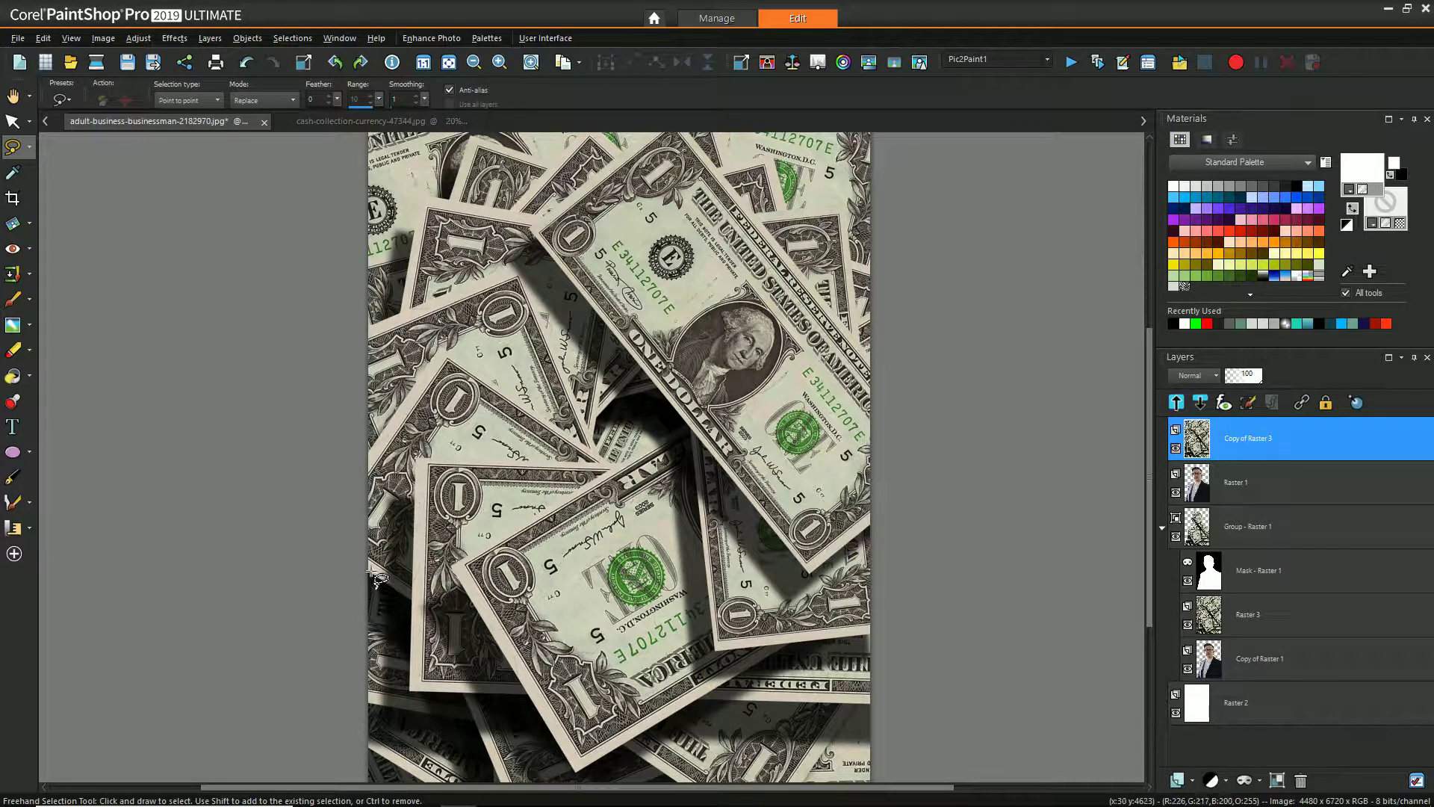
Step: Trace a point-to-point selection along the lower bills' outer edges, skipping the bottom-left area
{"action": "scroll", "coordinate": [374, 575], "scroll_direction": "up", "scroll_amount": 2}
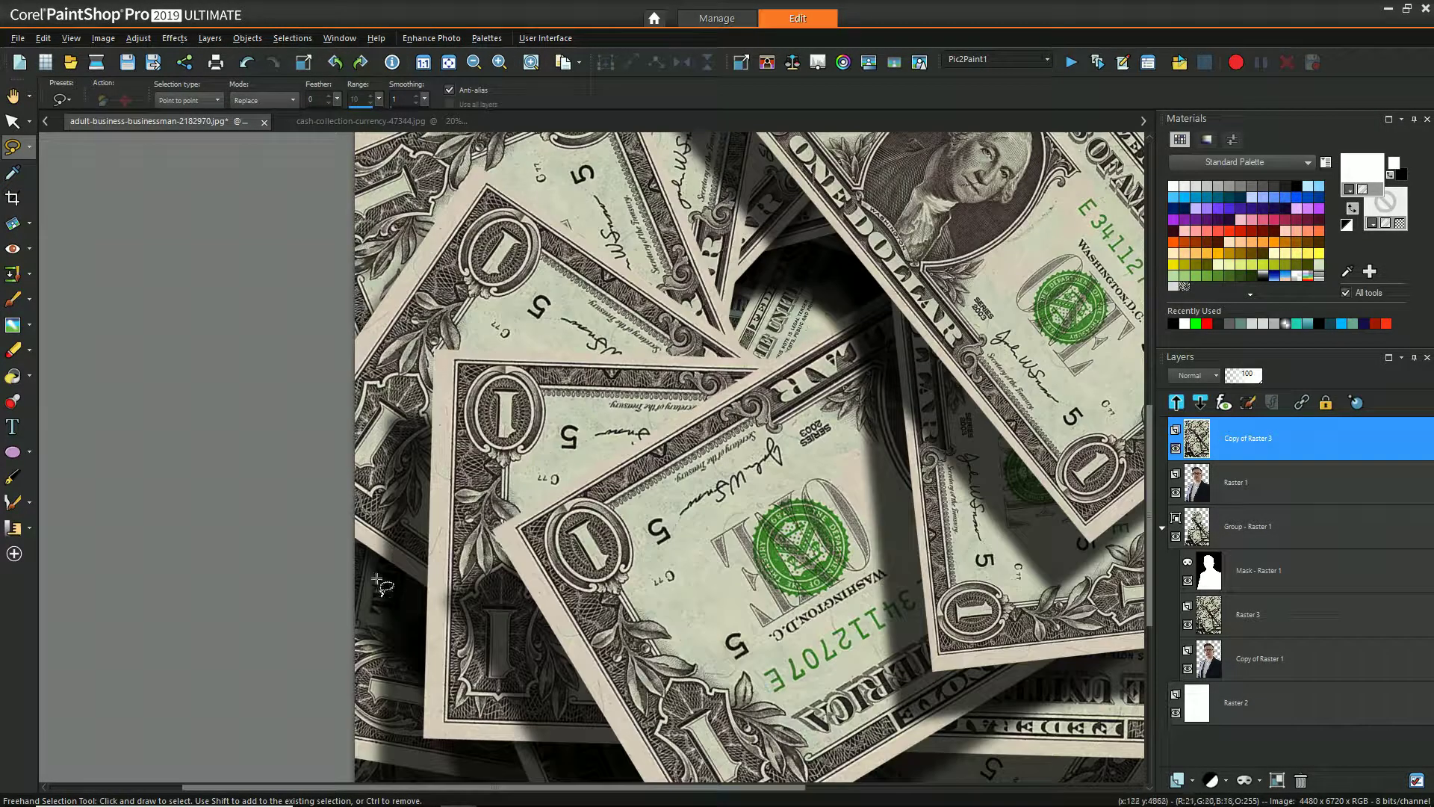
{"action": "left_click", "coordinate": [353, 537]}
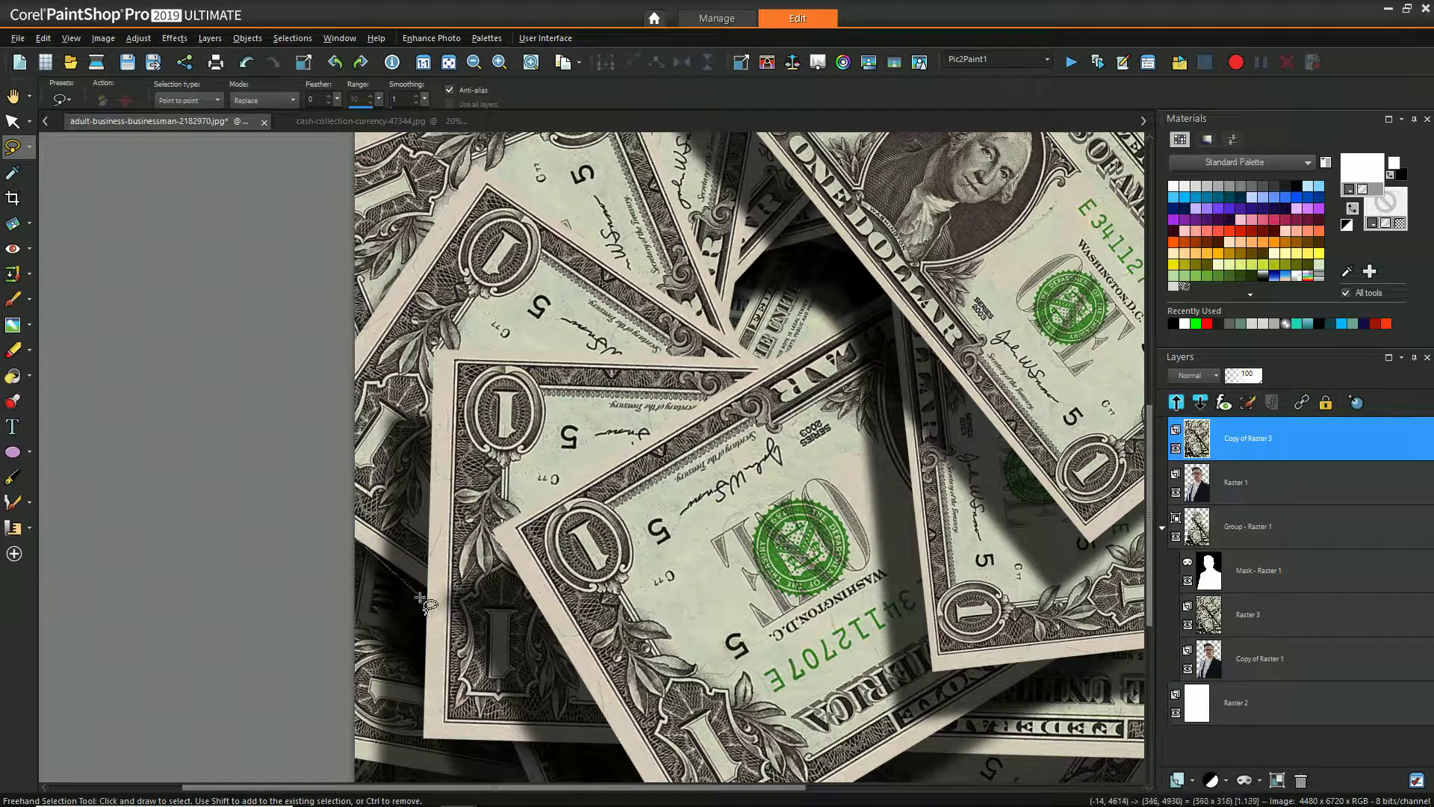
{"action": "left_click", "coordinate": [424, 589]}
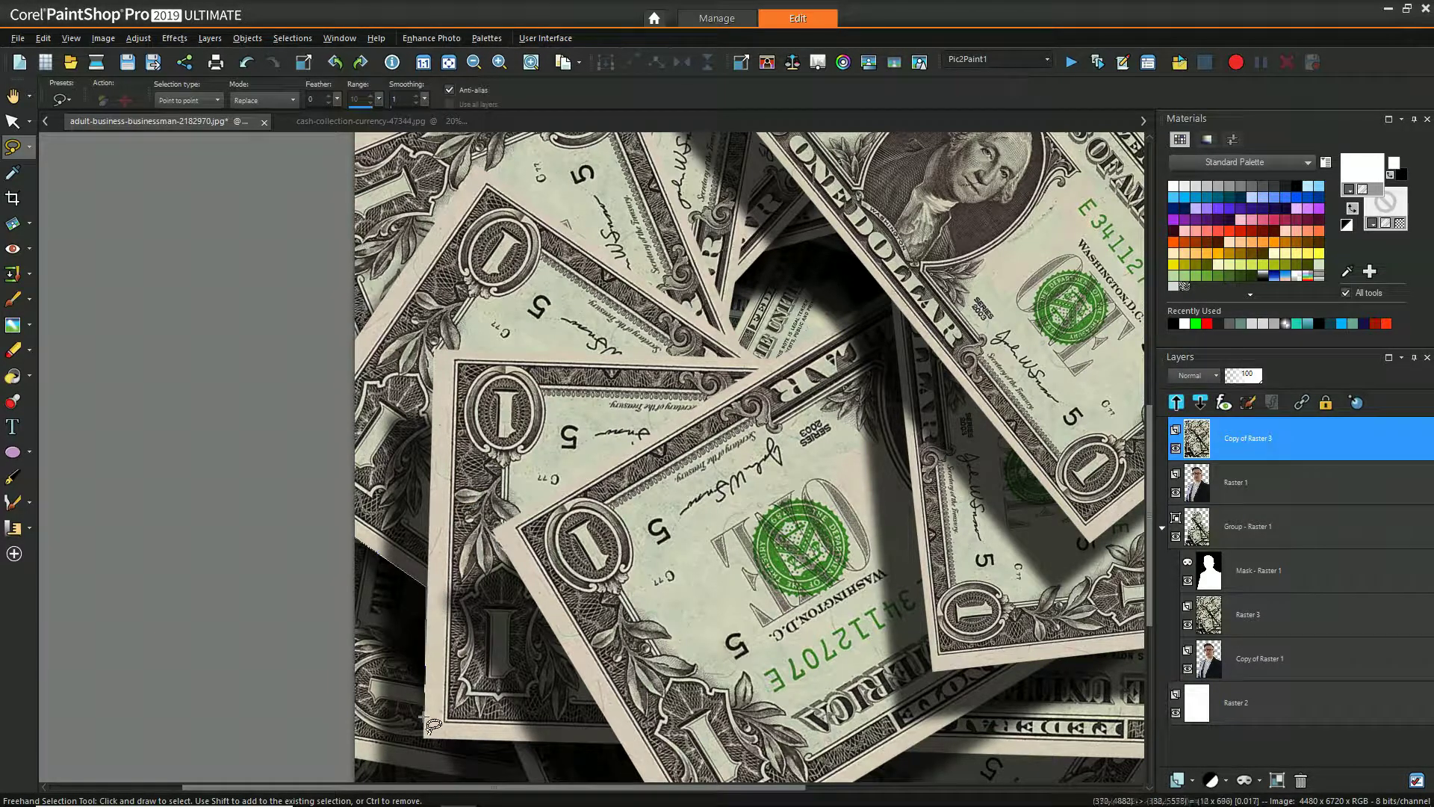
{"action": "left_click", "coordinate": [422, 739]}
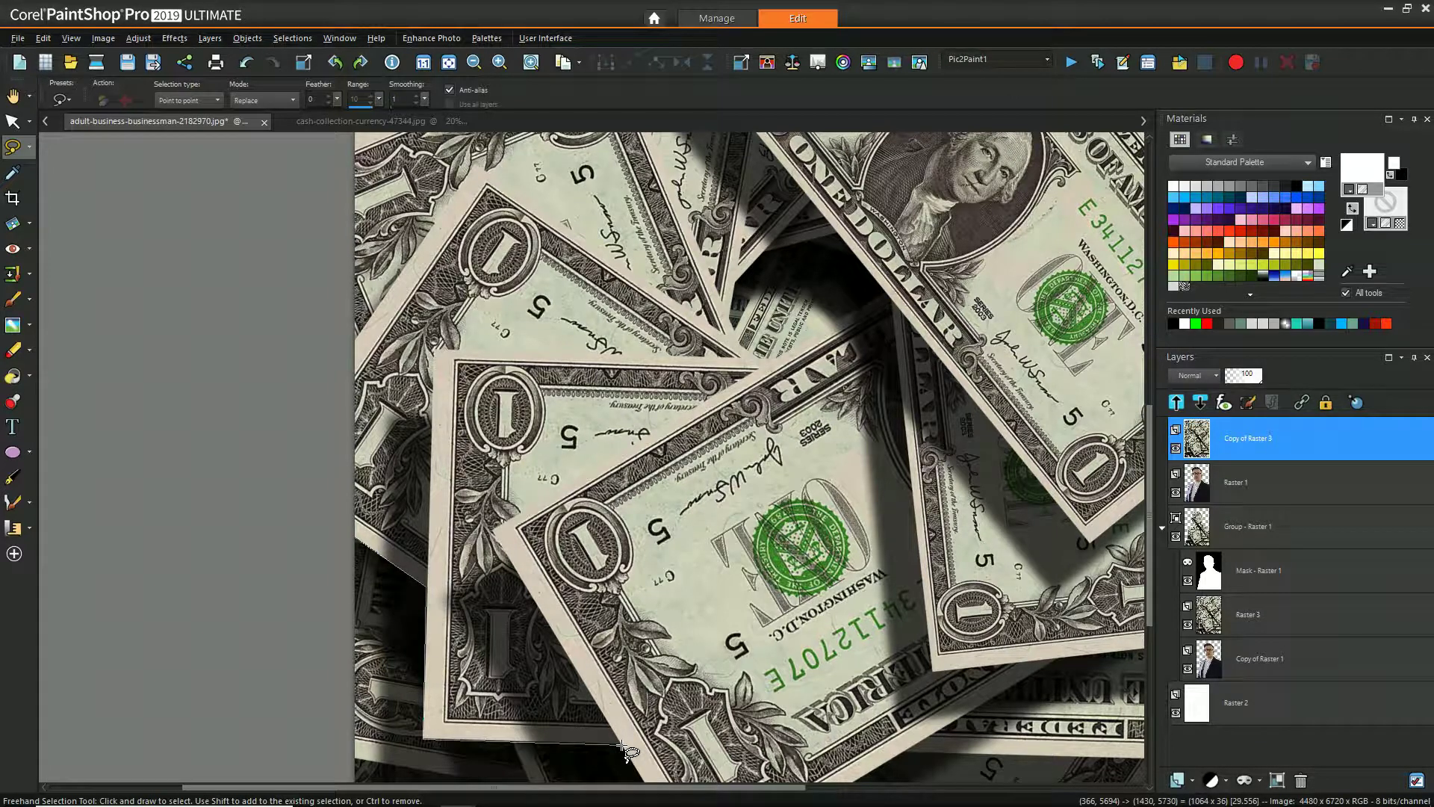
{"action": "left_click", "coordinate": [622, 745]}
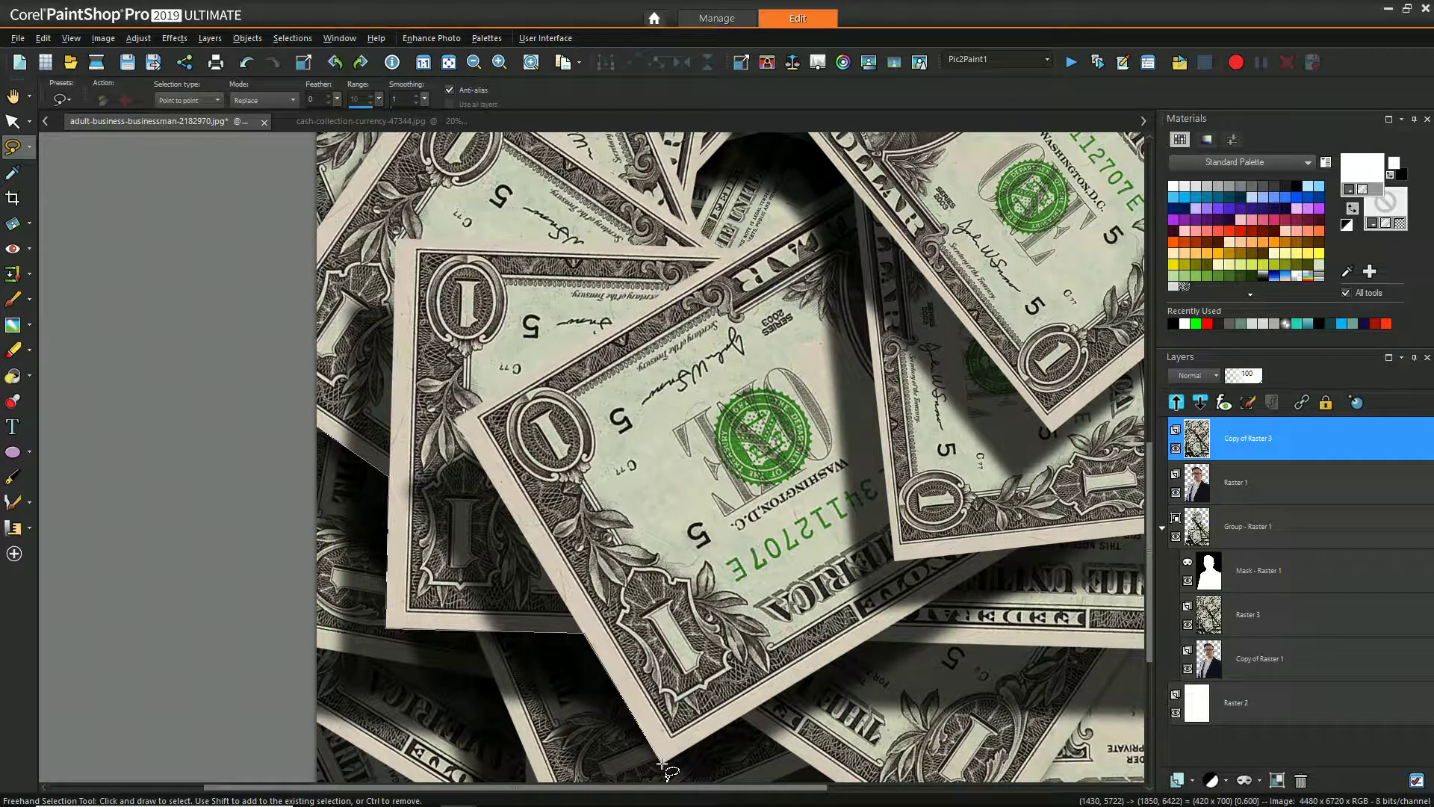
{"action": "left_click", "coordinate": [662, 764]}
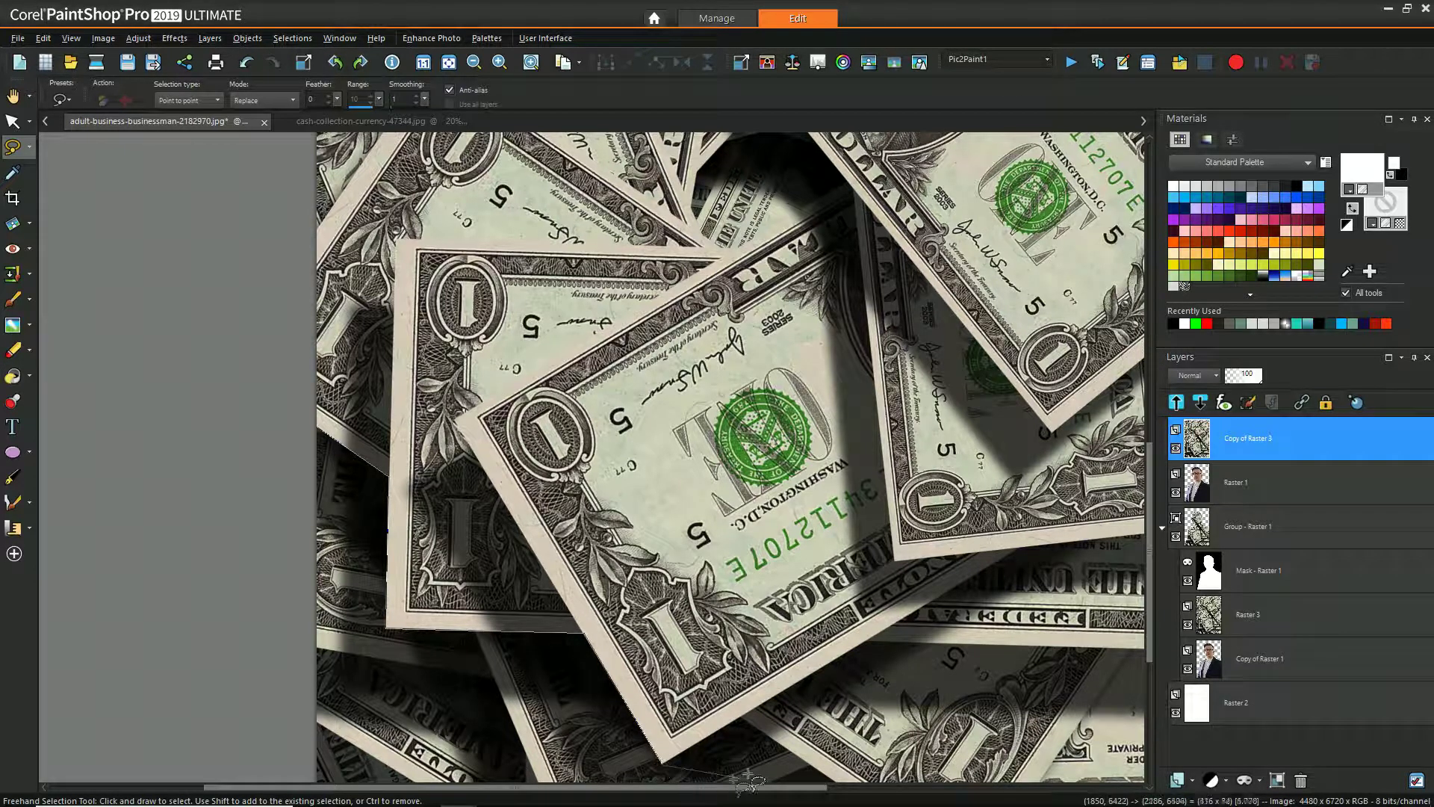
{"action": "left_click", "coordinate": [1019, 551]}
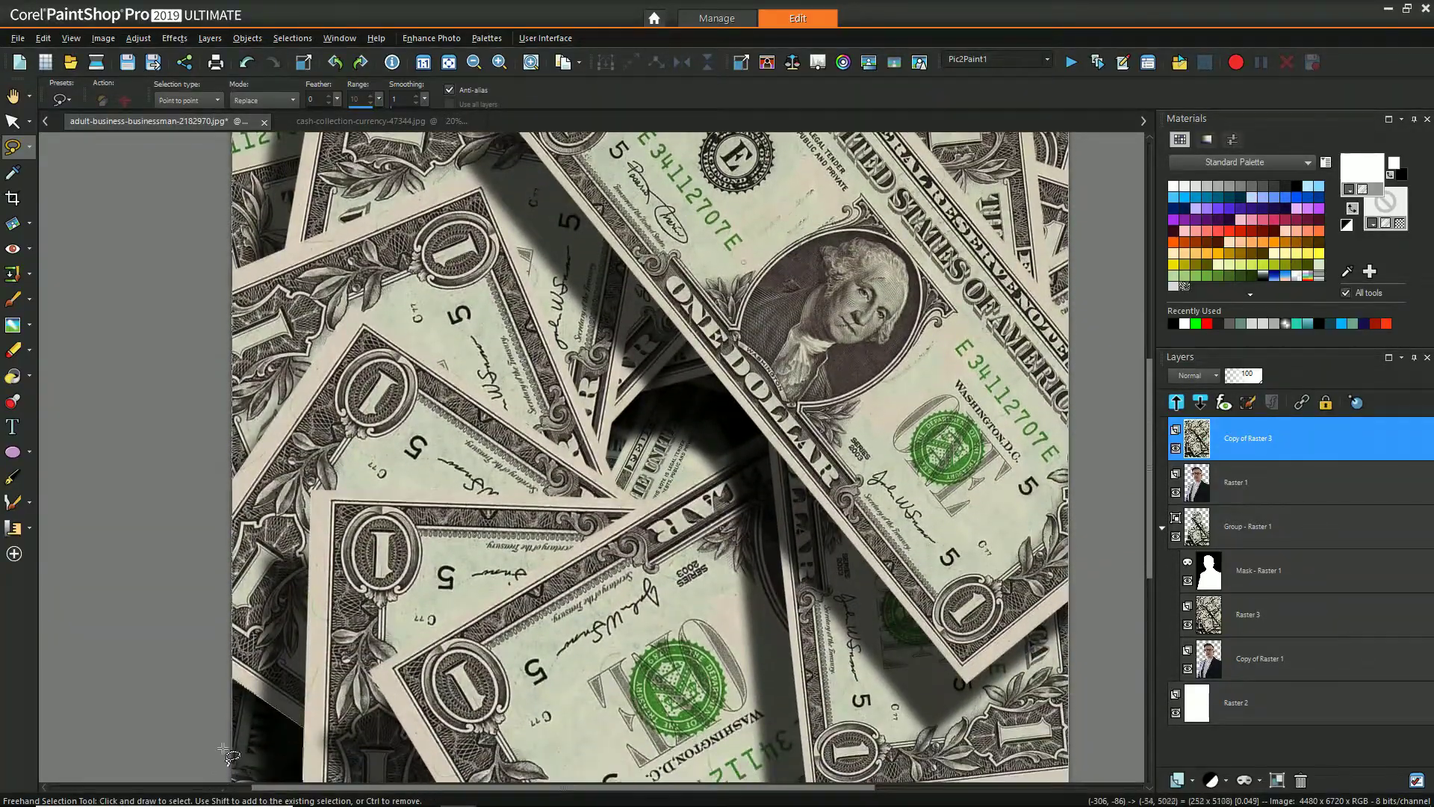
{"action": "double_click", "coordinate": [225, 676]}
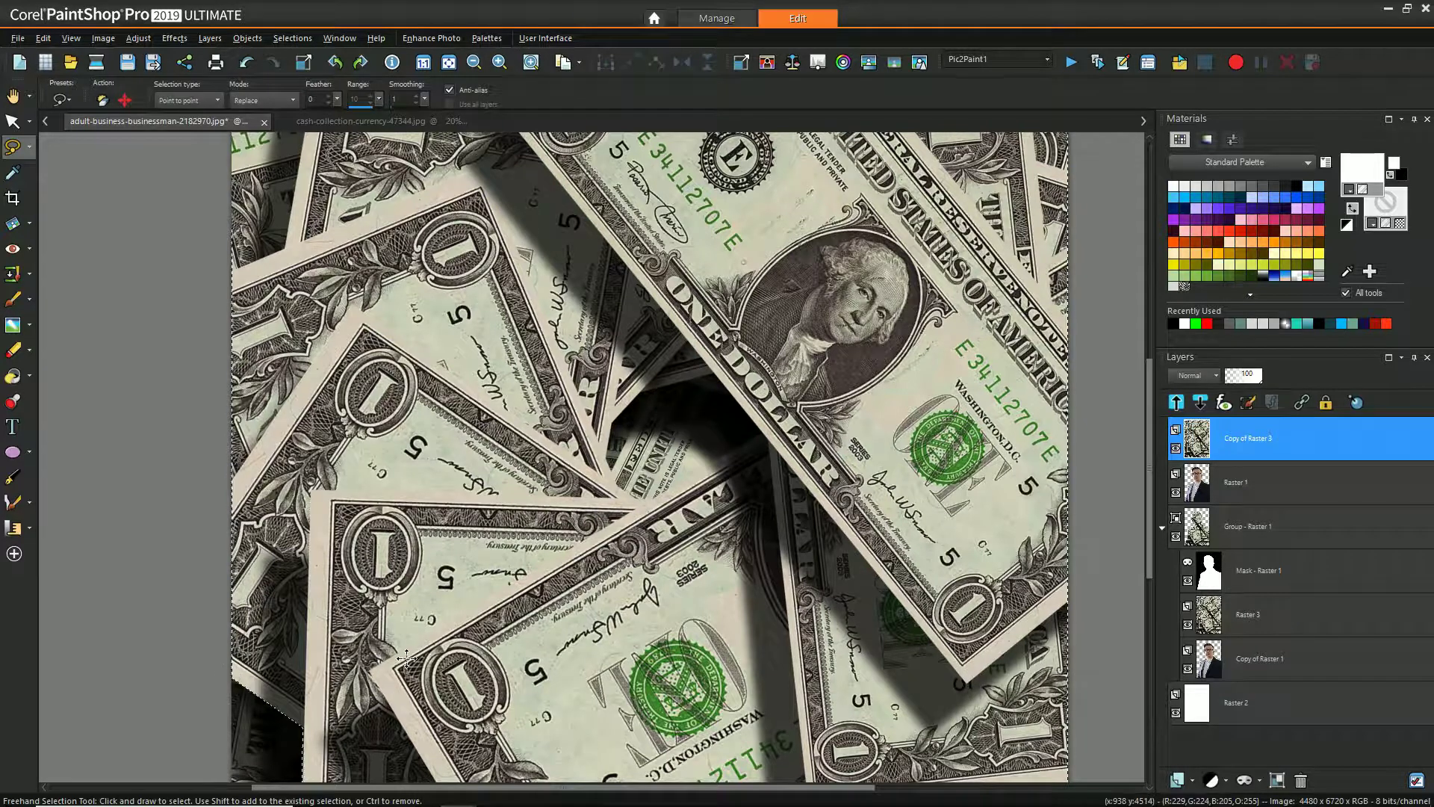
{"action": "scroll", "coordinate": [352, 611], "scroll_direction": "down", "scroll_amount": 3}
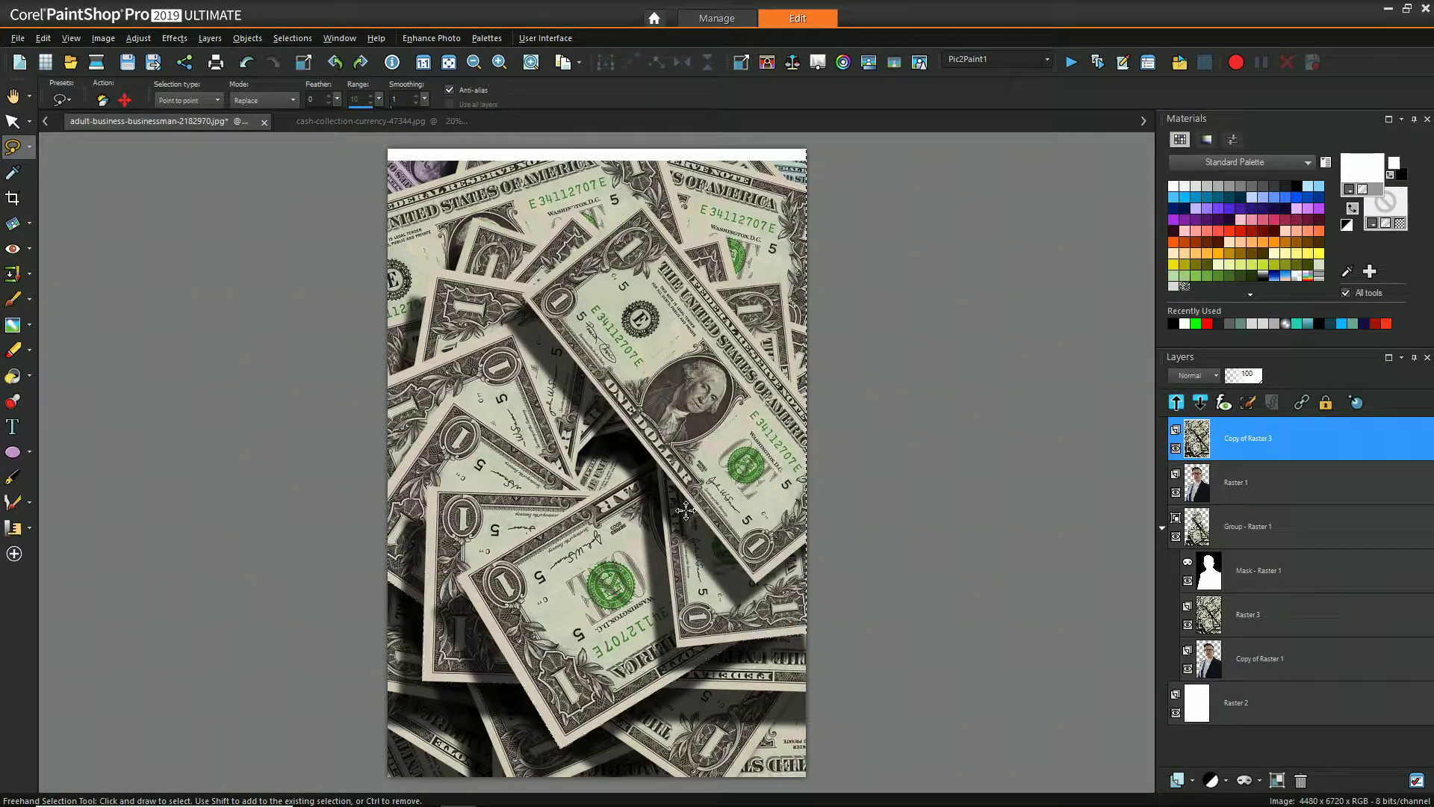
Step: Mask Copy of Raster 3 with Show Selection, then collapse Group - Raster 1 and select Raster 1
{"action": "left_click", "coordinate": [1260, 782]}
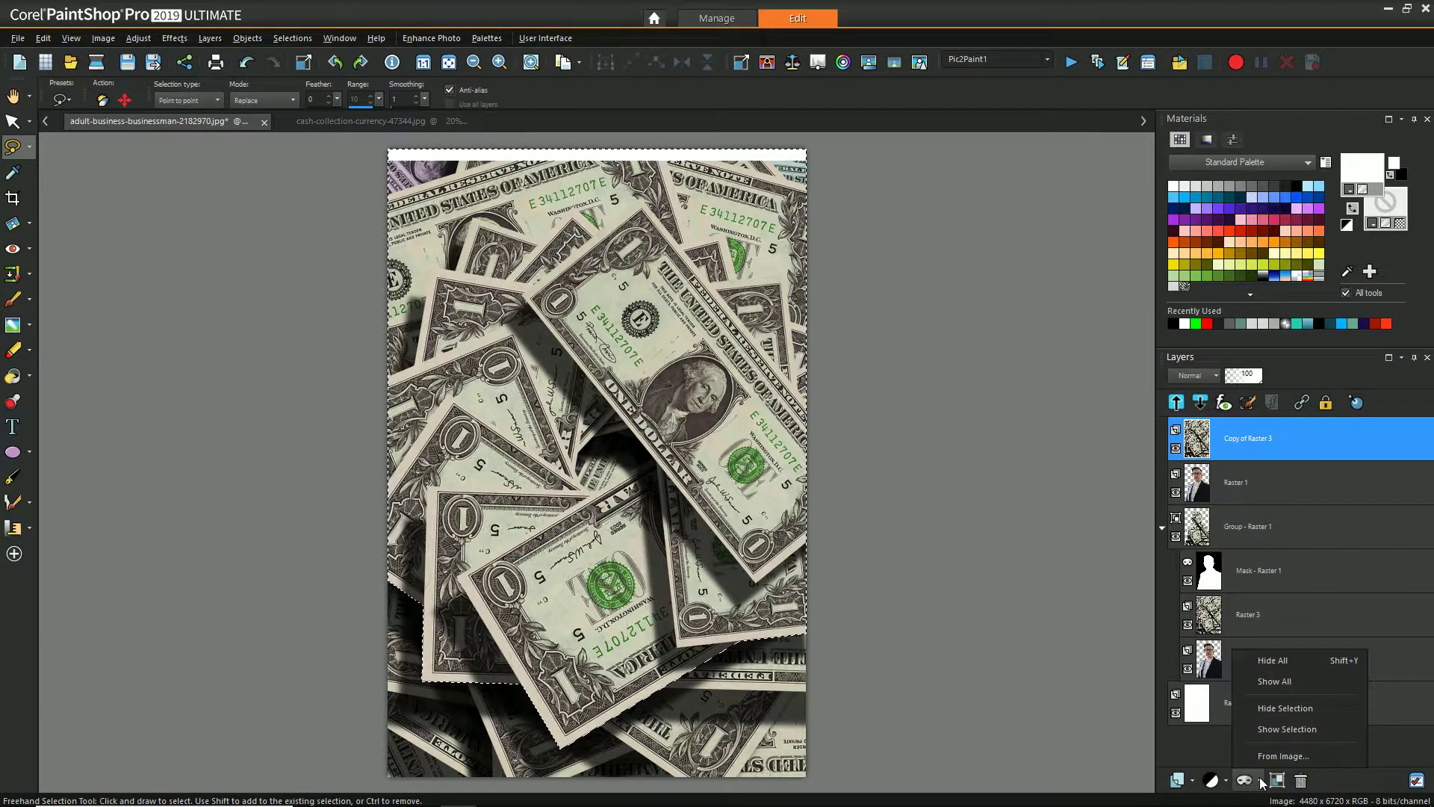
{"action": "left_click", "coordinate": [1259, 732]}
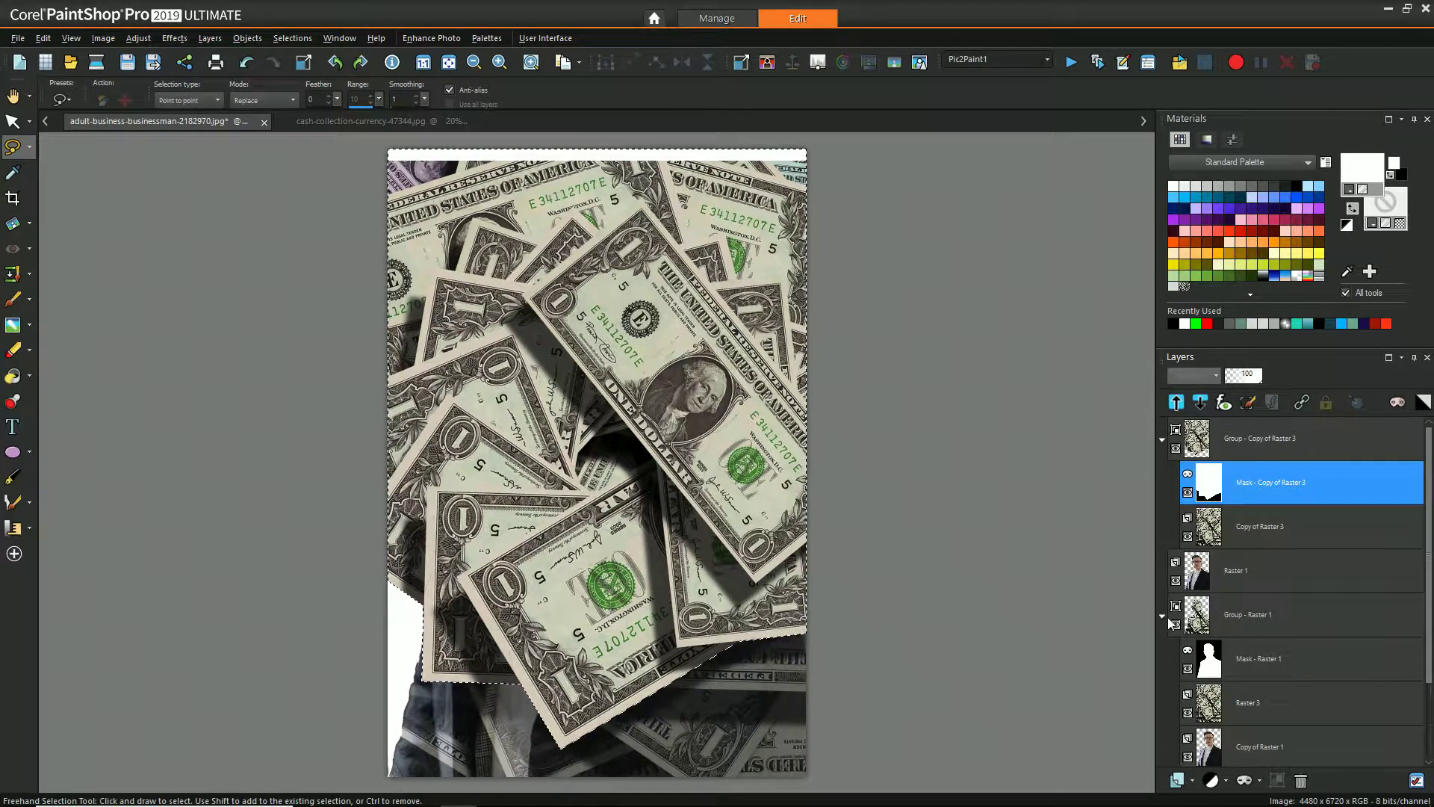
{"action": "left_click", "coordinate": [1163, 618]}
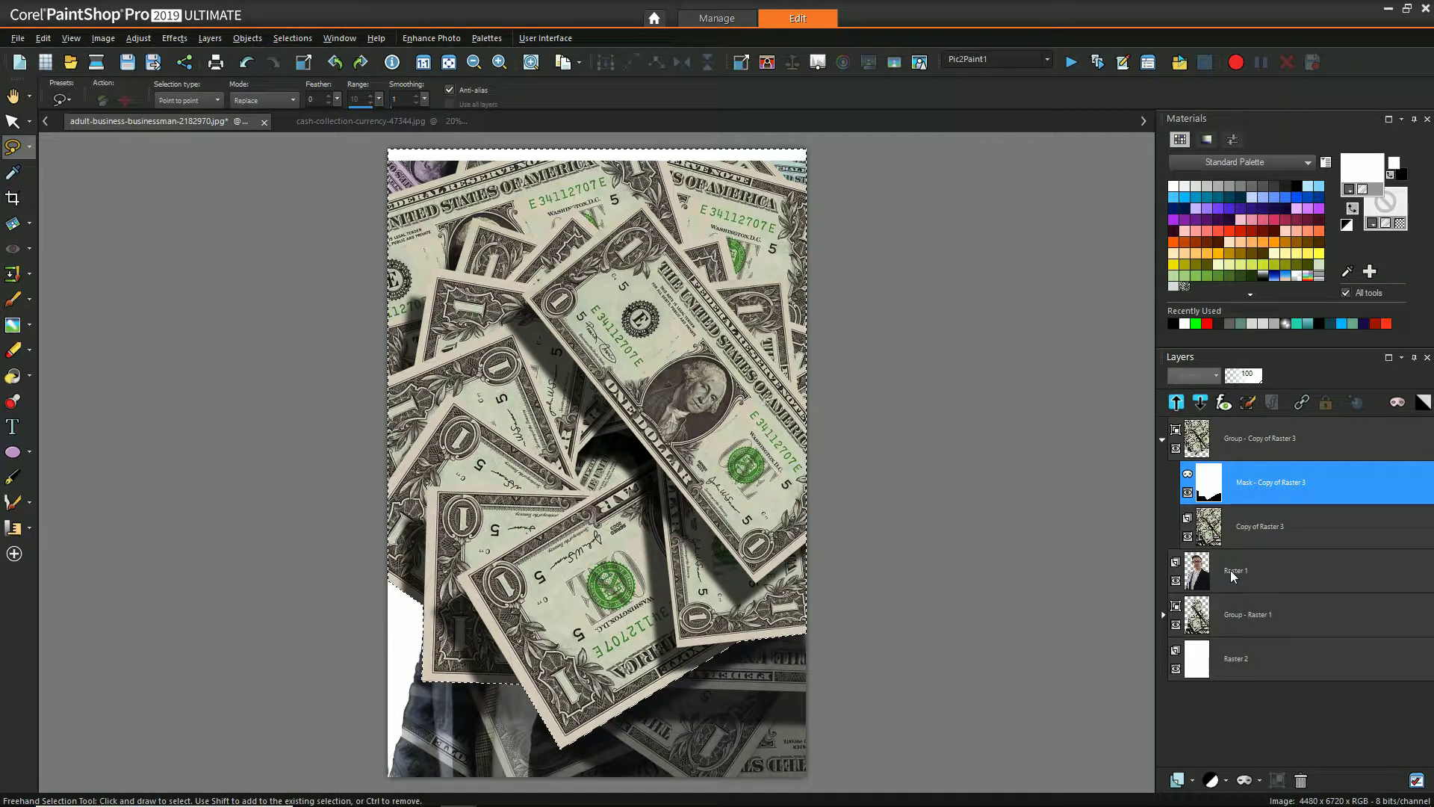
{"action": "mouse_move", "coordinate": [1233, 573]}
{"action": "left_click", "coordinate": [1241, 572]}
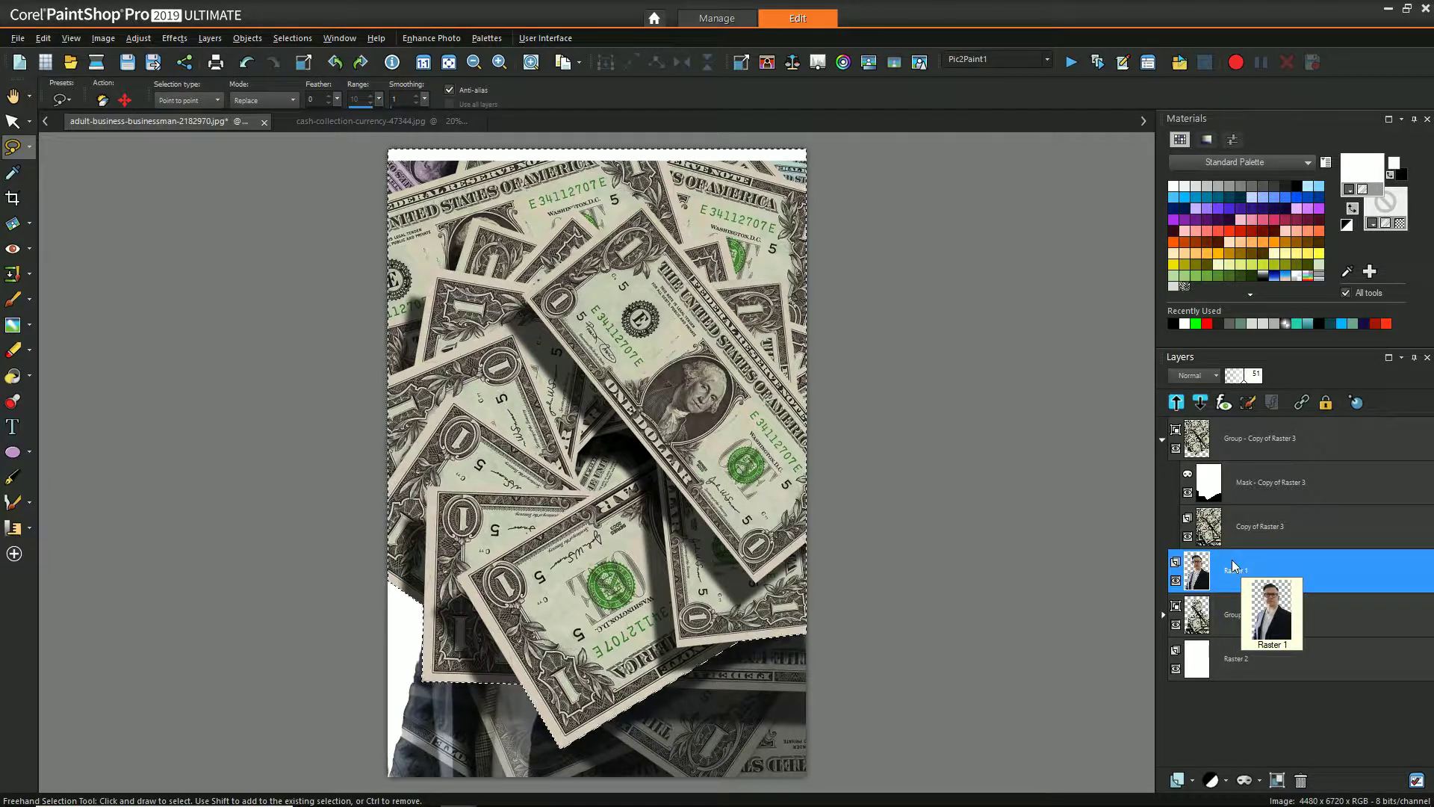
{"action": "left_click", "coordinate": [1192, 781]}
Step: Create layer group 'InnerMask', move Group - Raster 1 into it, then place it inside the money group
{"action": "left_click", "coordinate": [1204, 714]}
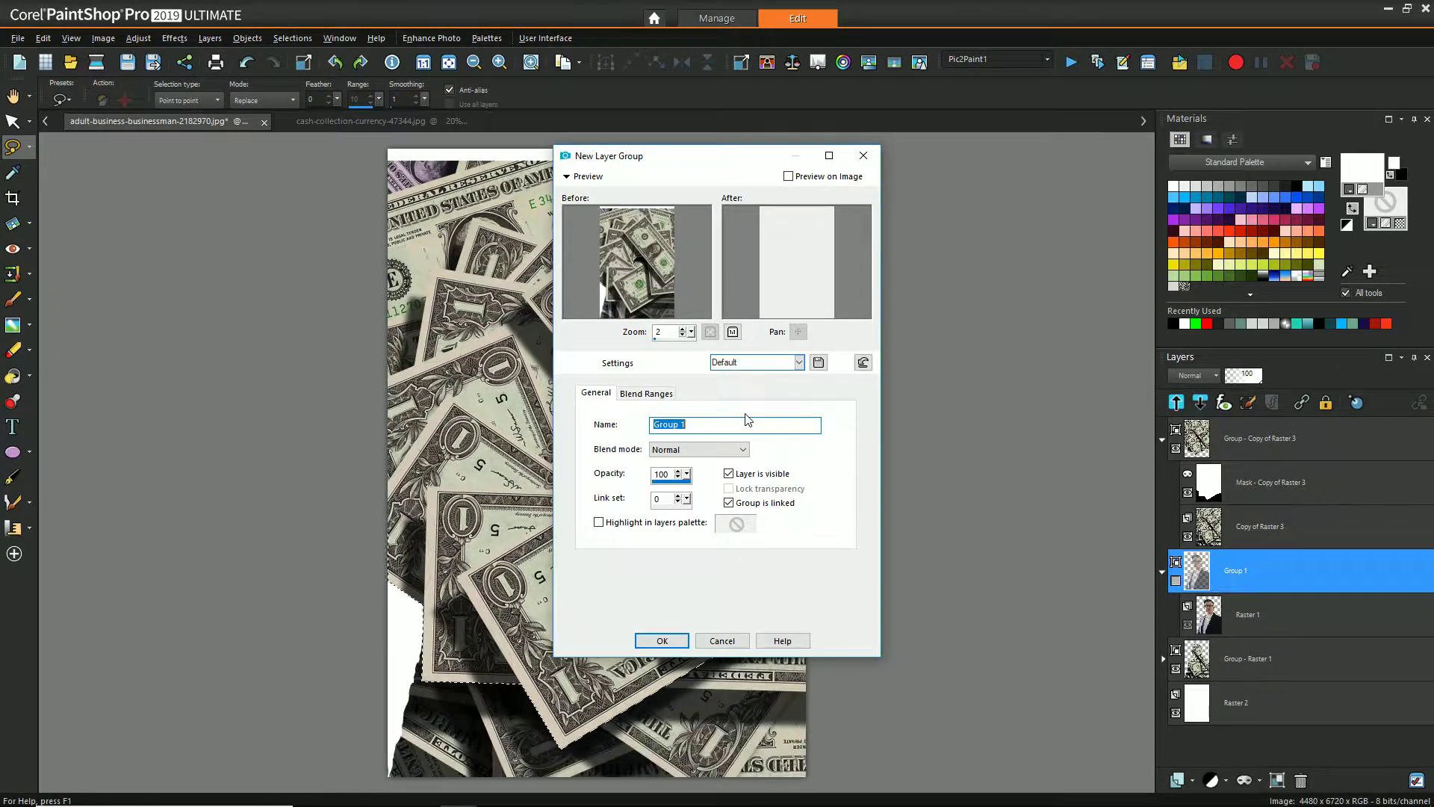
{"action": "type", "text": "InnerMask"}
{"action": "key", "text": "Return"}
{"action": "mouse_move", "coordinate": [1249, 664]}
{"action": "left_mouse_down"}
{"action": "mouse_move", "coordinate": [1235, 649]}
{"action": "mouse_move", "coordinate": [1260, 653]}
{"action": "left_mouse_up"}
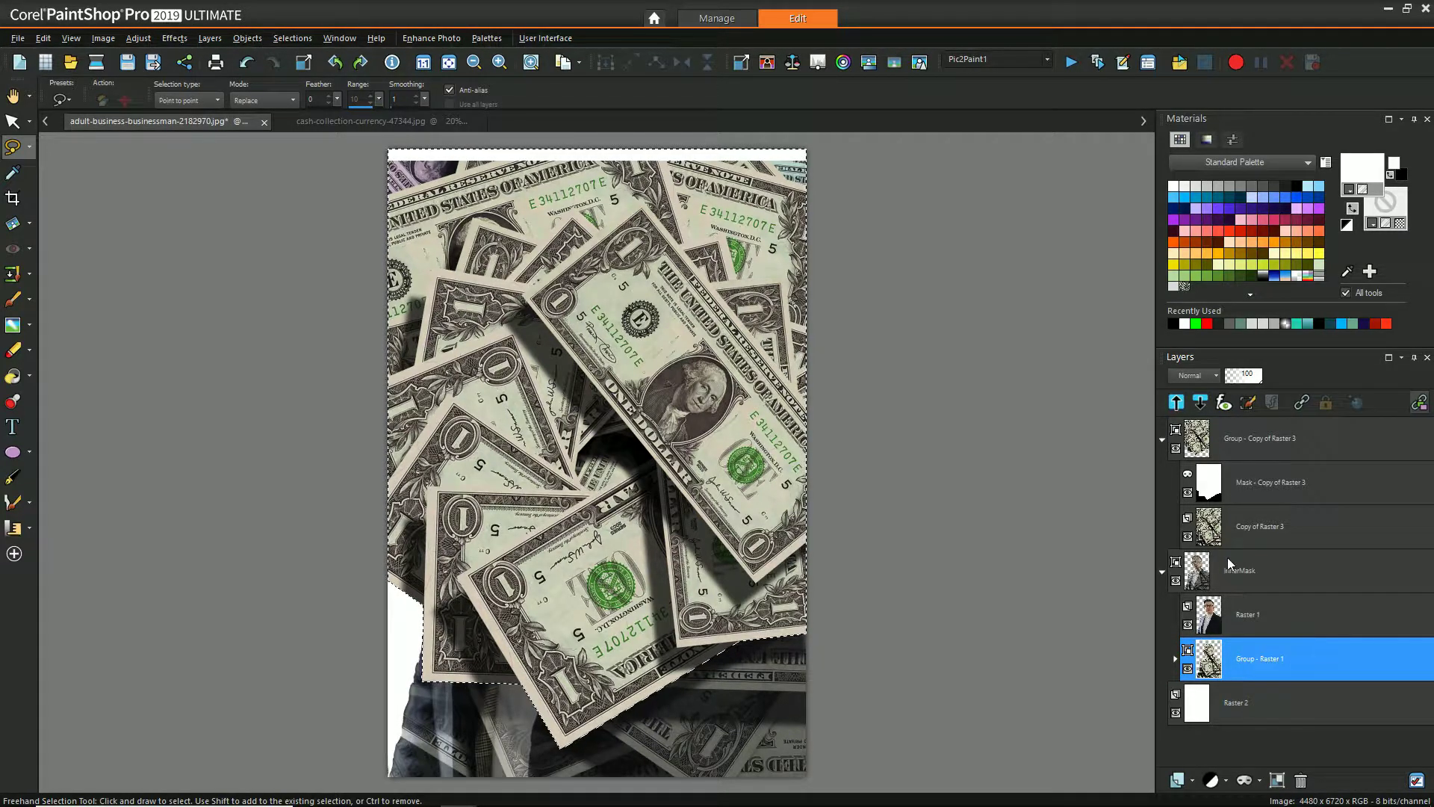
{"action": "left_click", "coordinate": [1162, 571]}
{"action": "left_click_drag", "start_coordinate": [1243, 574], "coordinate": [1254, 528]}
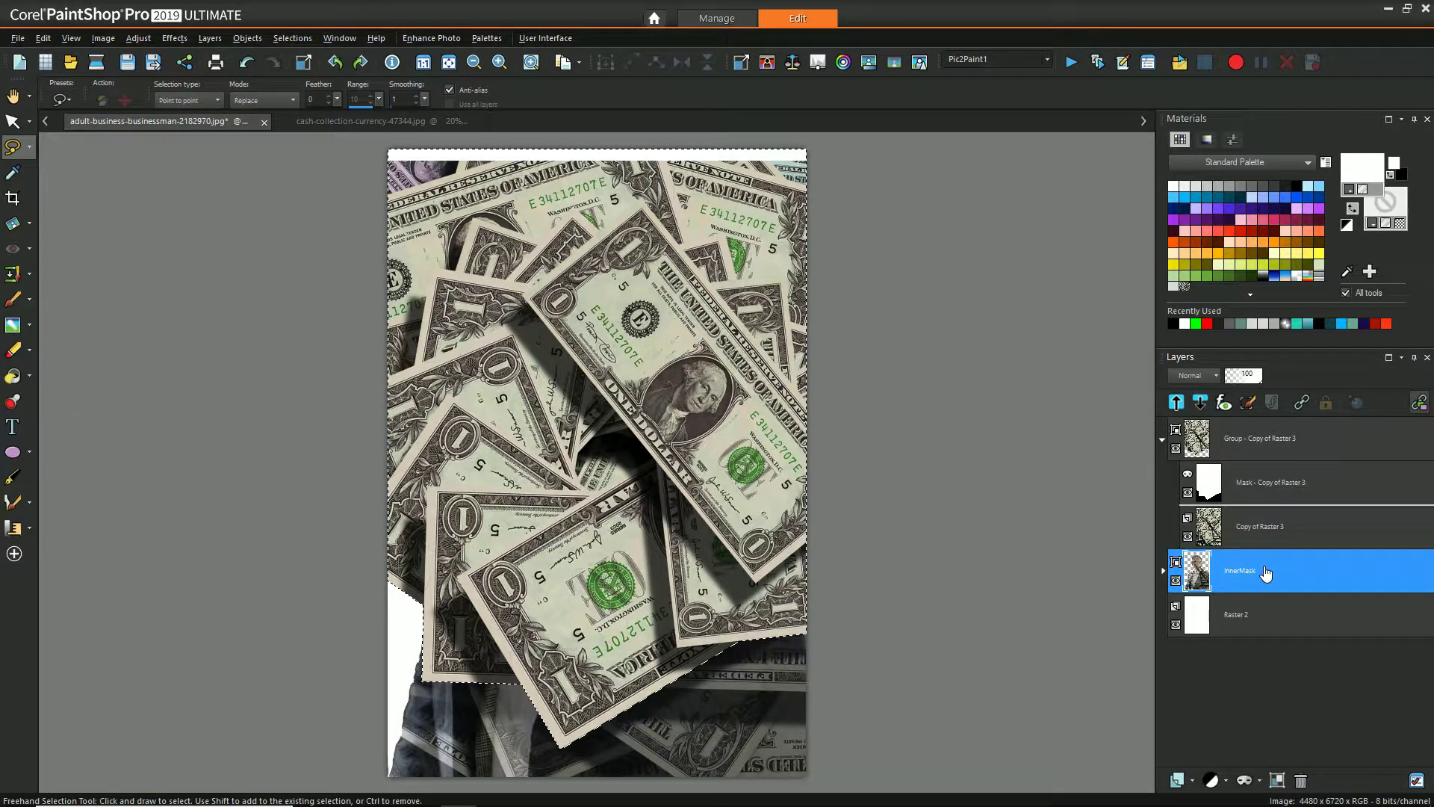
Step: Delete the Copy of Raster 3 layer
{"action": "left_click", "coordinate": [1241, 576]}
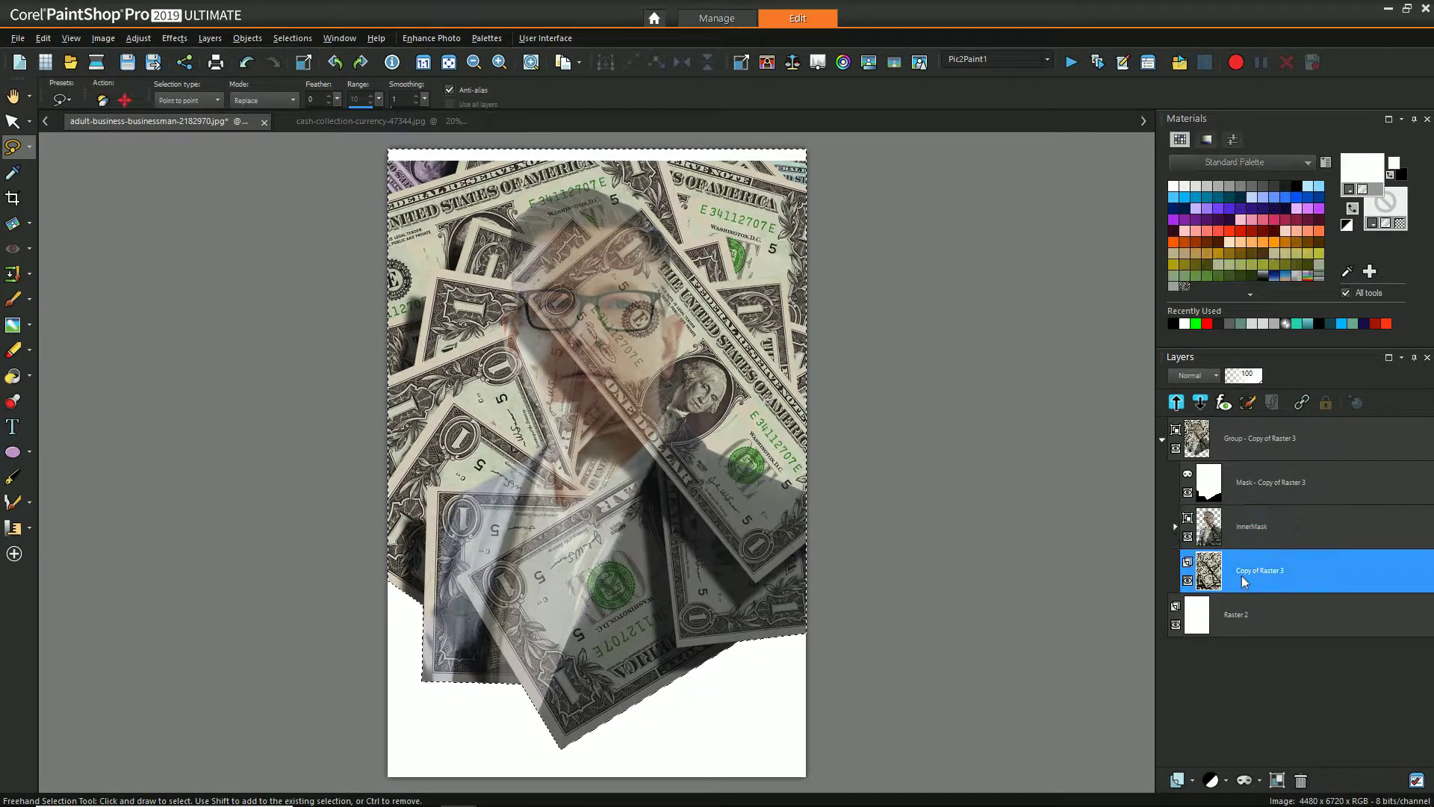
{"action": "mouse_move", "coordinate": [1242, 576]}
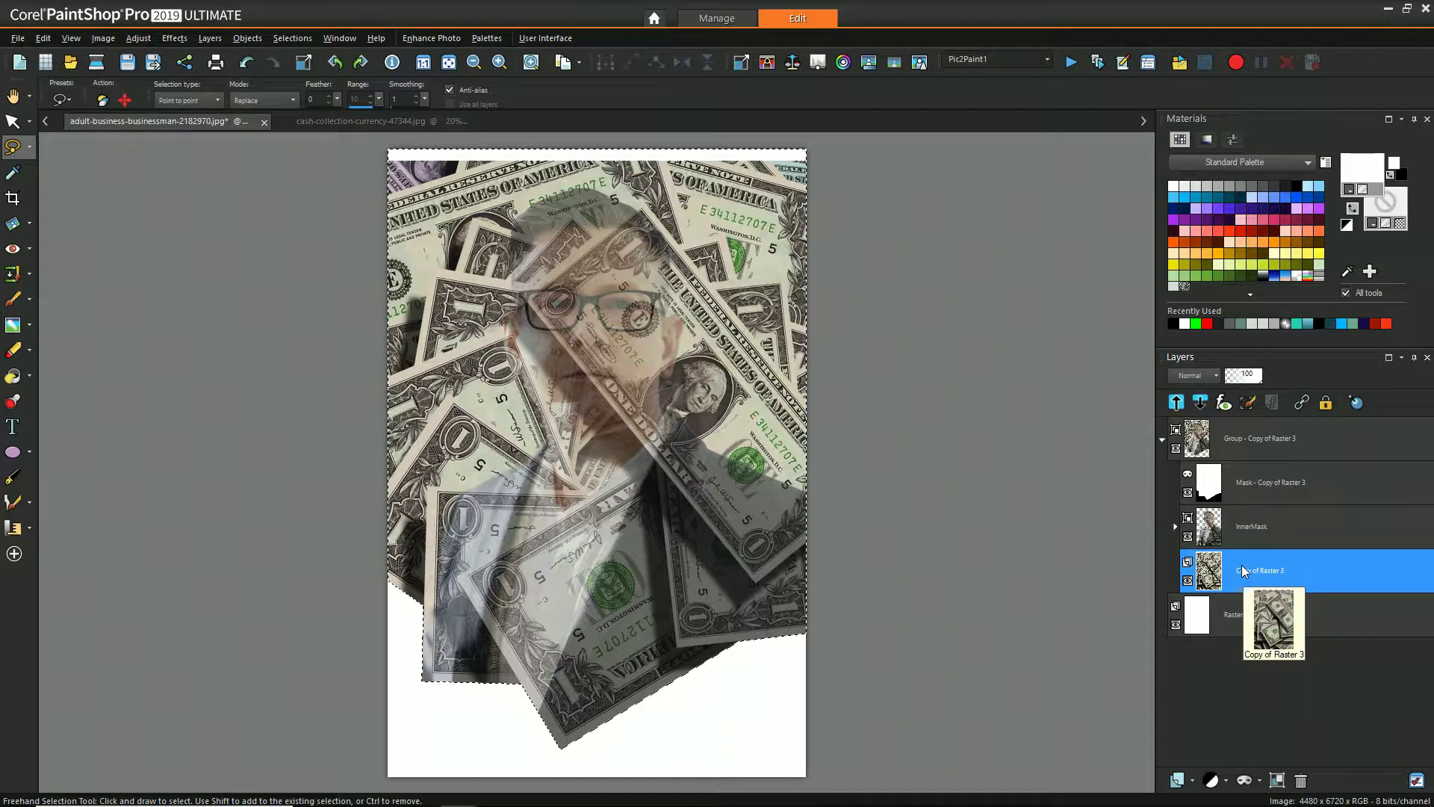
{"action": "right_click", "coordinate": [1242, 571]}
{"action": "left_click", "coordinate": [1253, 616]}
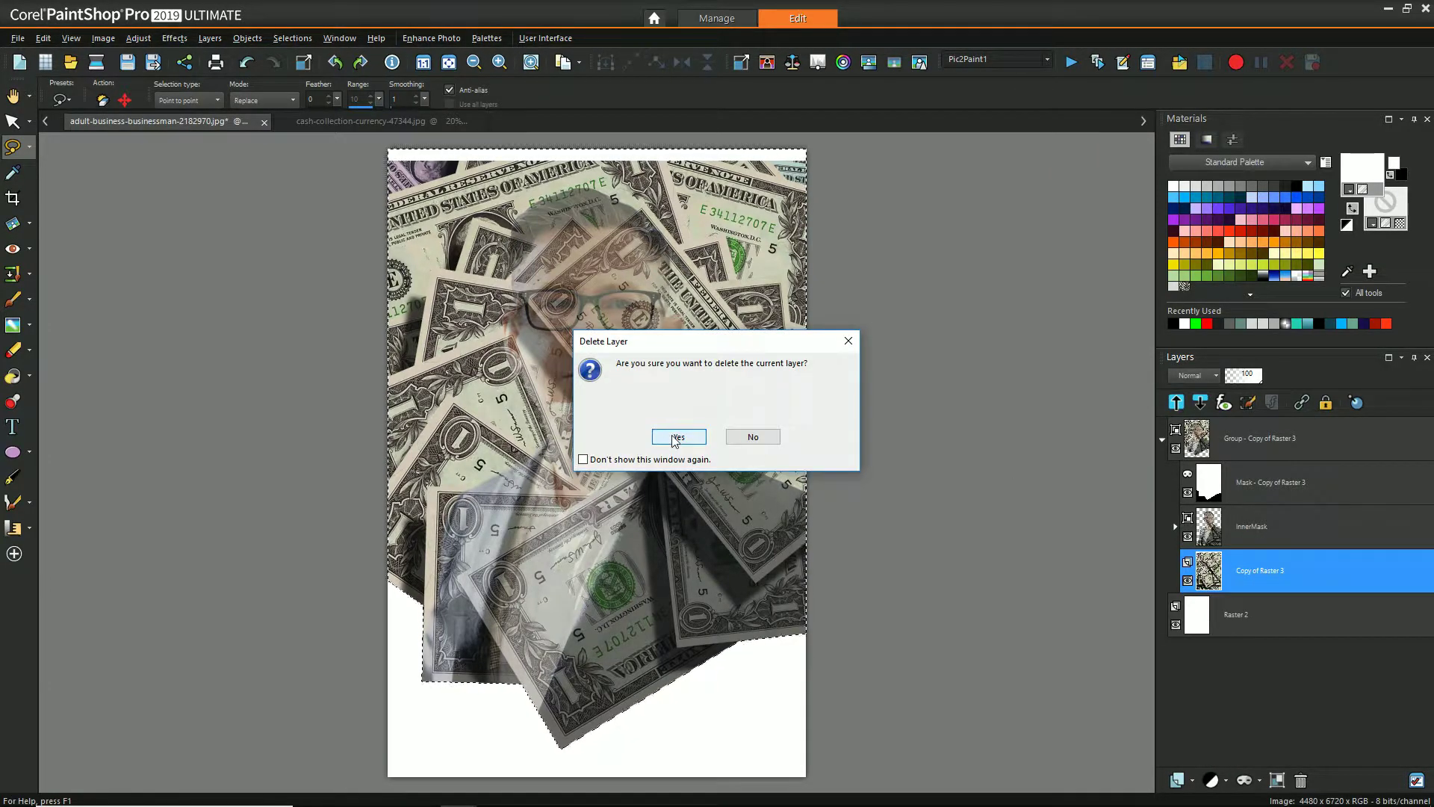
{"action": "left_click", "coordinate": [676, 437]}
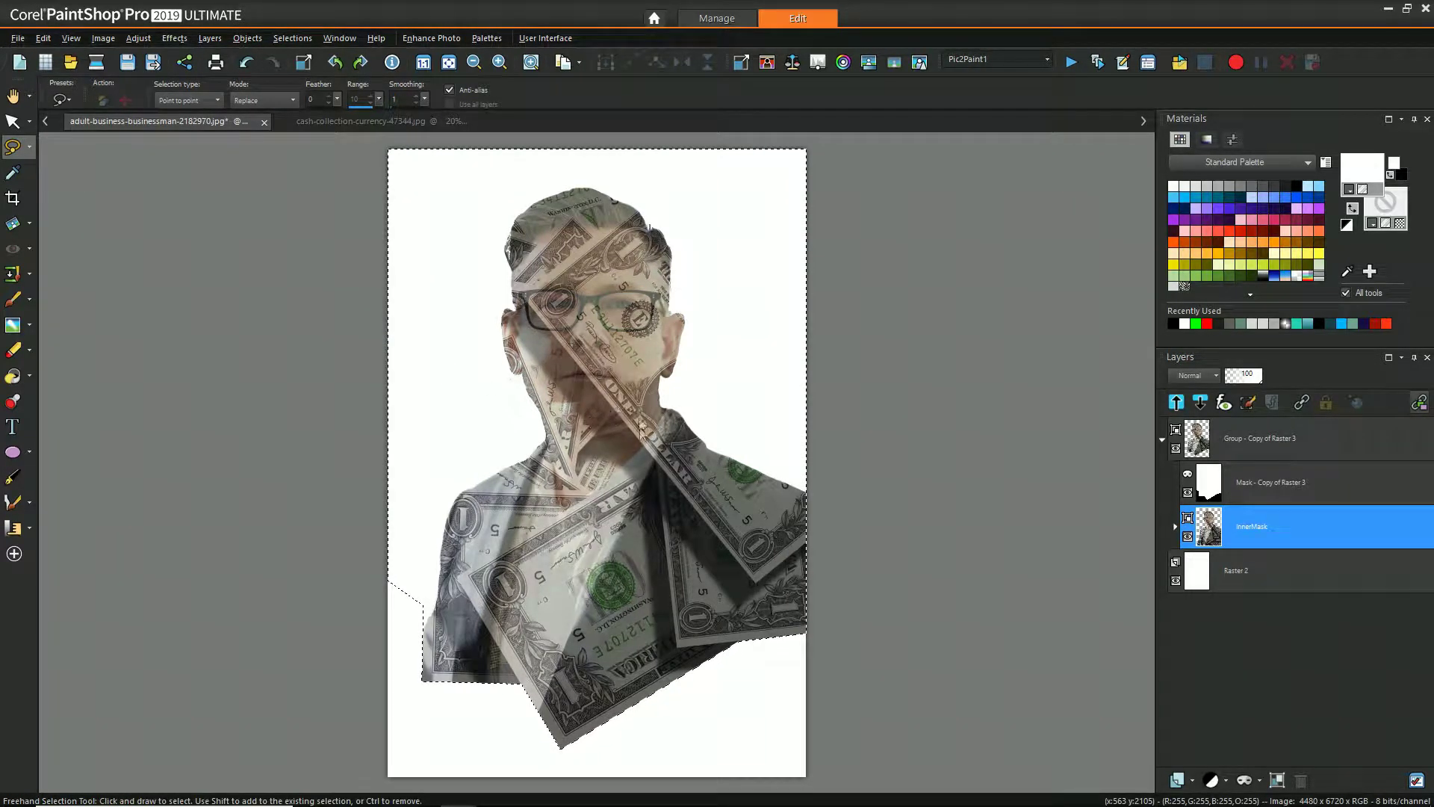
Step: Clear the selection and delete the Copy of Raster 1 layer
{"action": "key", "text": "ctrl+d"}
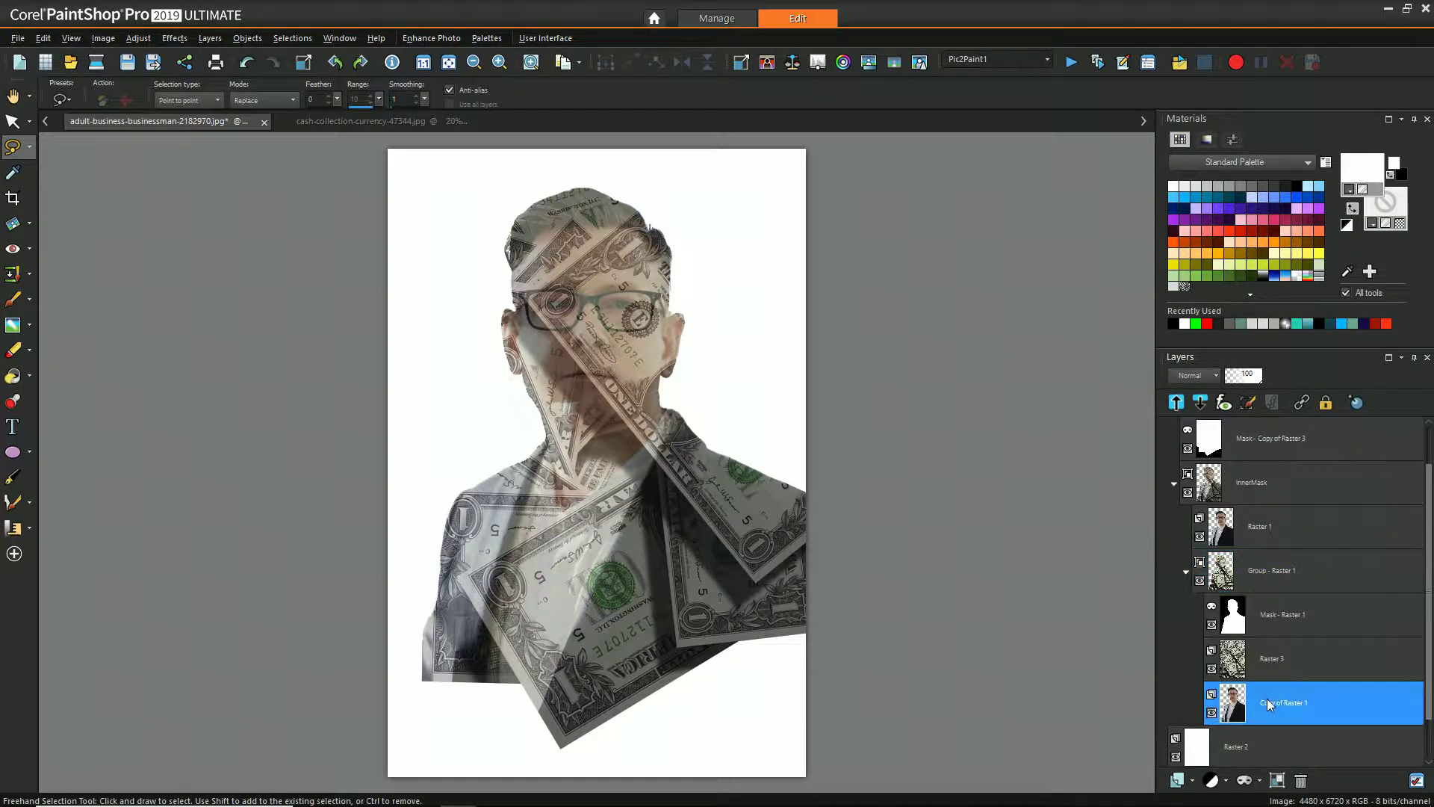
{"action": "right_click", "coordinate": [1270, 701]}
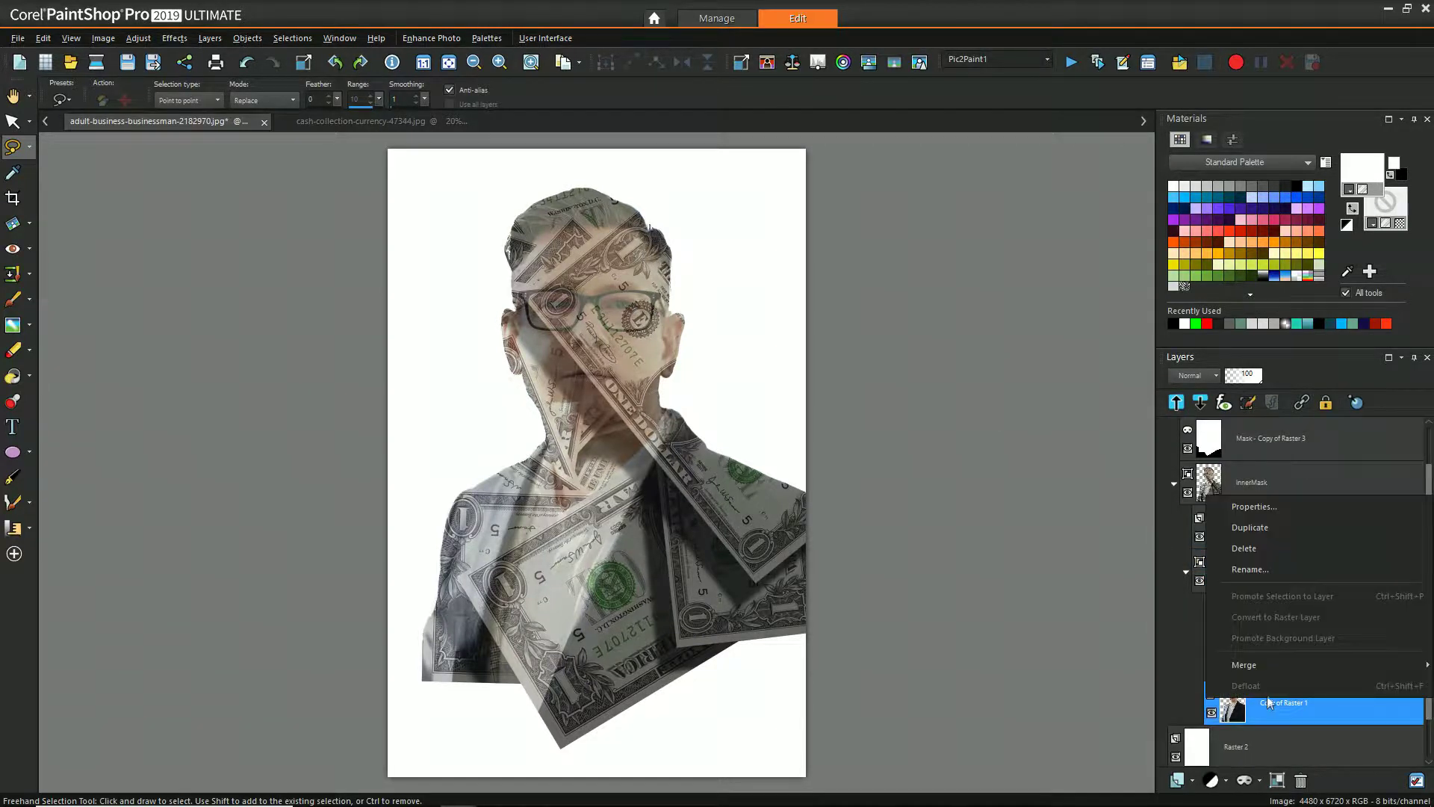
{"action": "left_click", "coordinate": [1274, 550]}
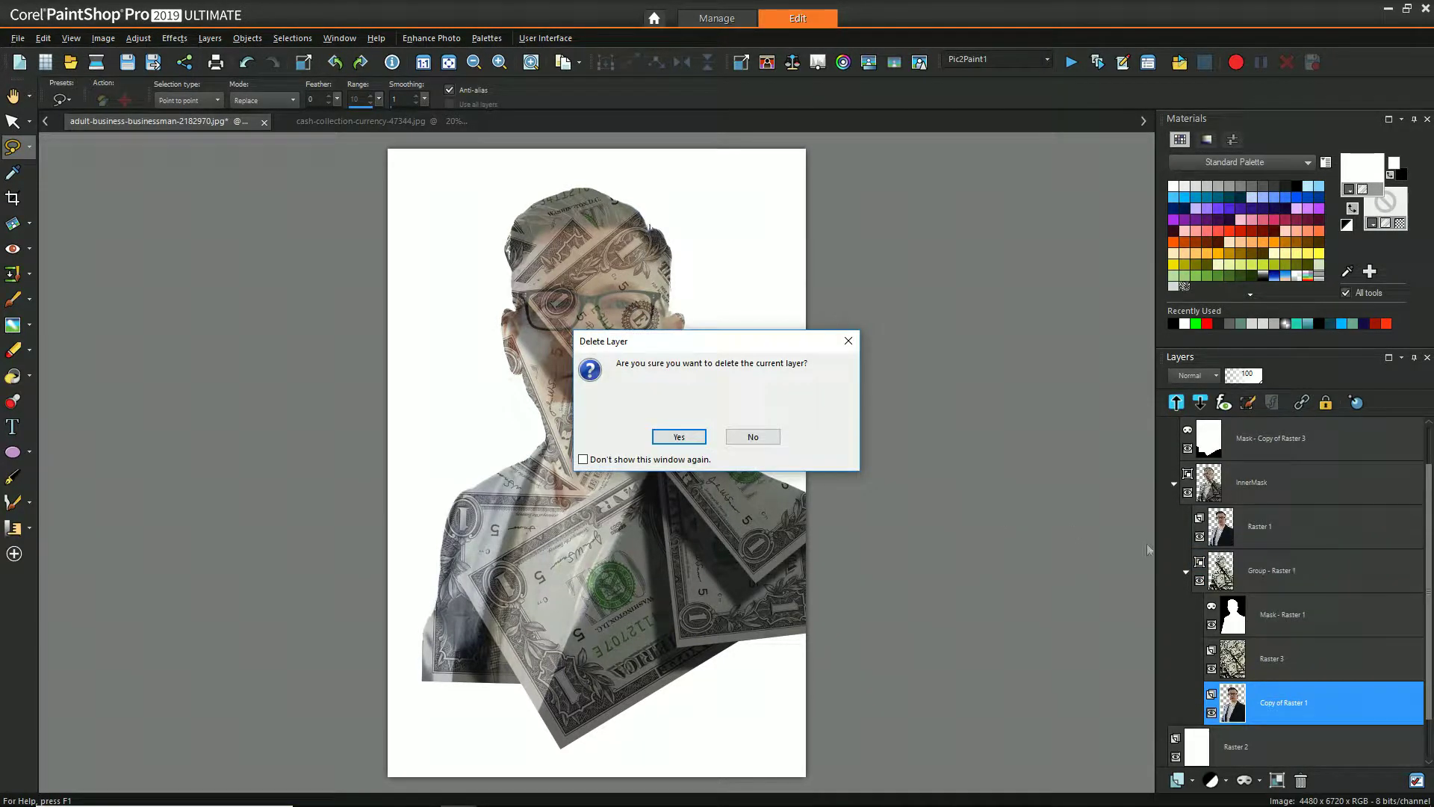
{"action": "left_click", "coordinate": [679, 437]}
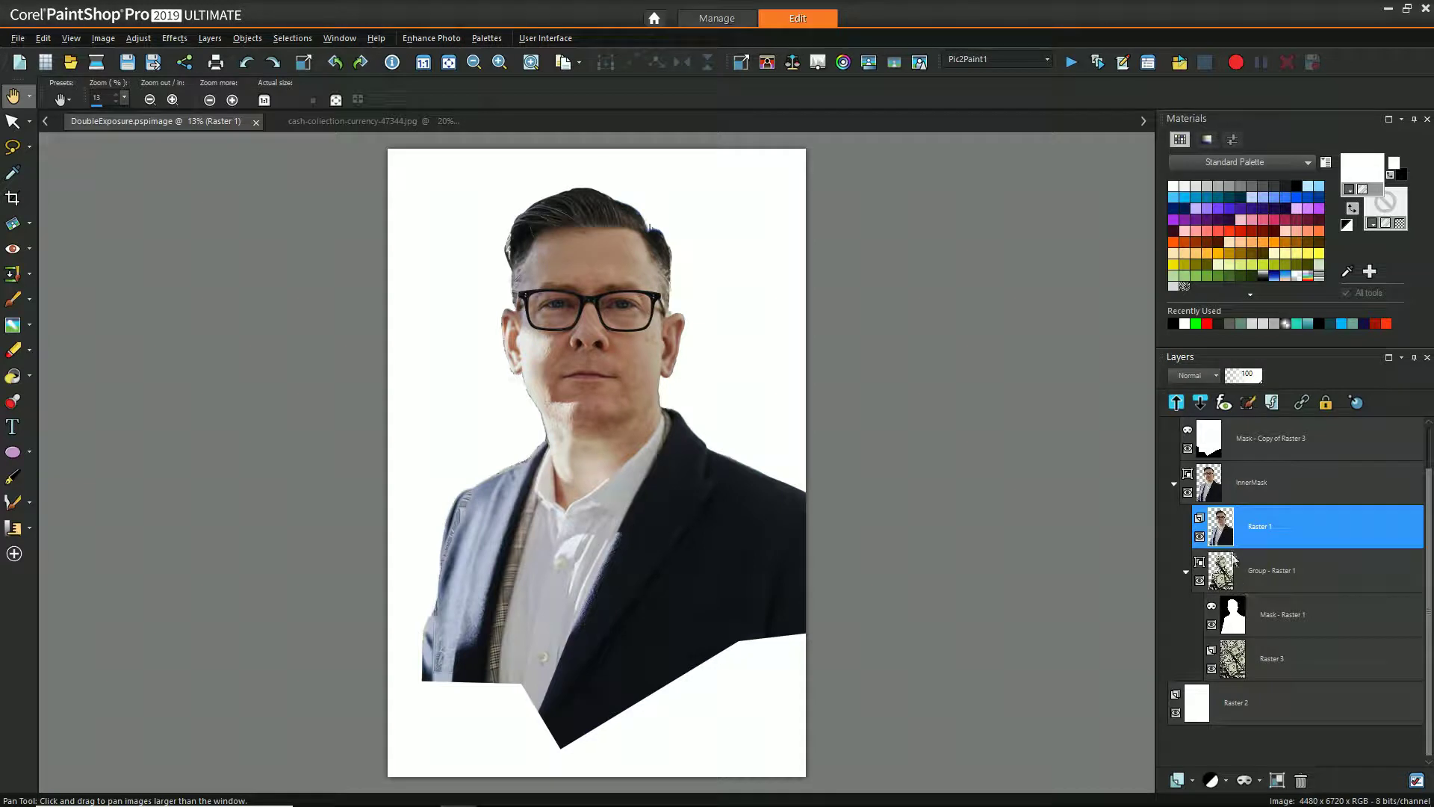
Step: Colorize the Raster 1 portrait muted green at hue 73 with saturation 20
{"action": "left_click", "coordinate": [135, 38]}
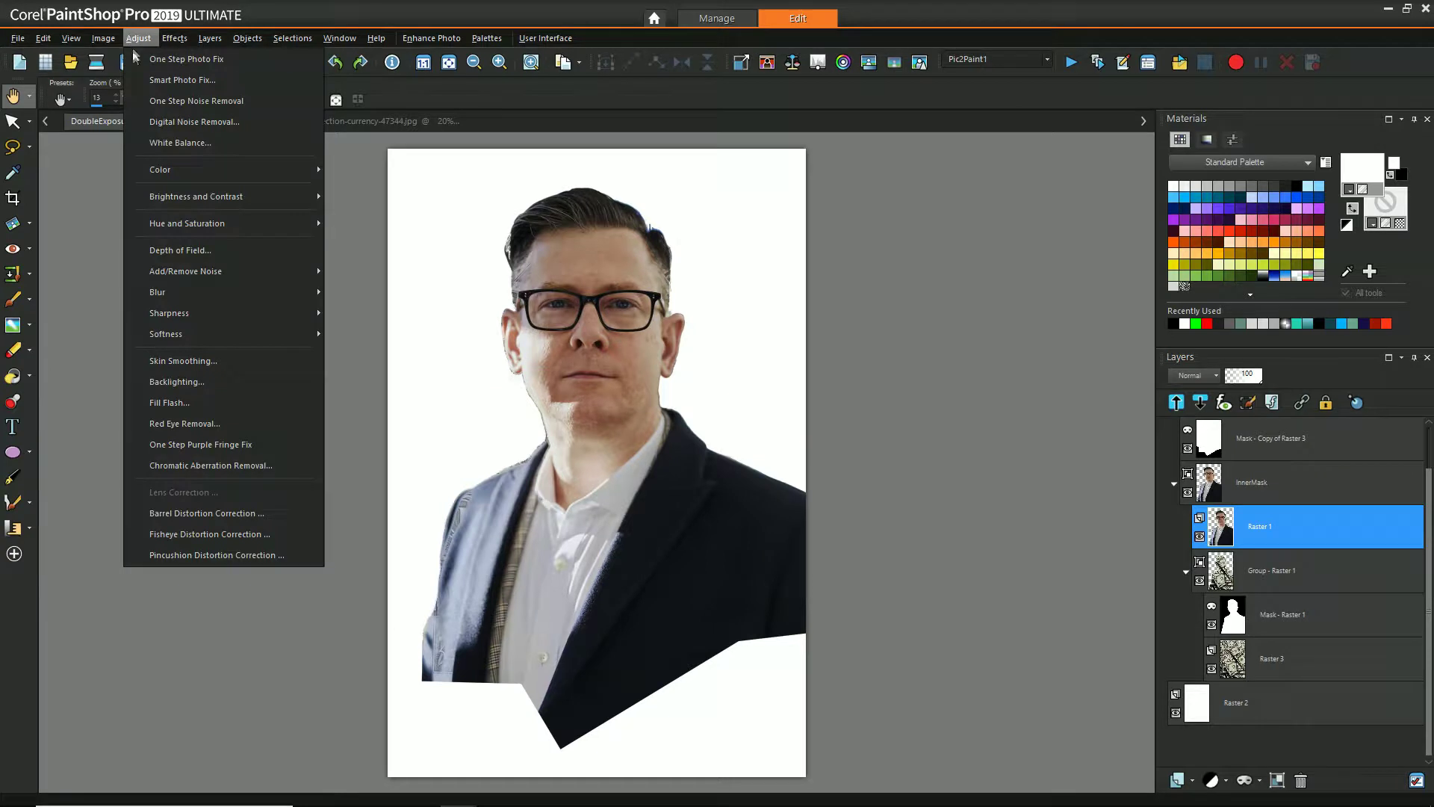
{"action": "mouse_move", "coordinate": [177, 170]}
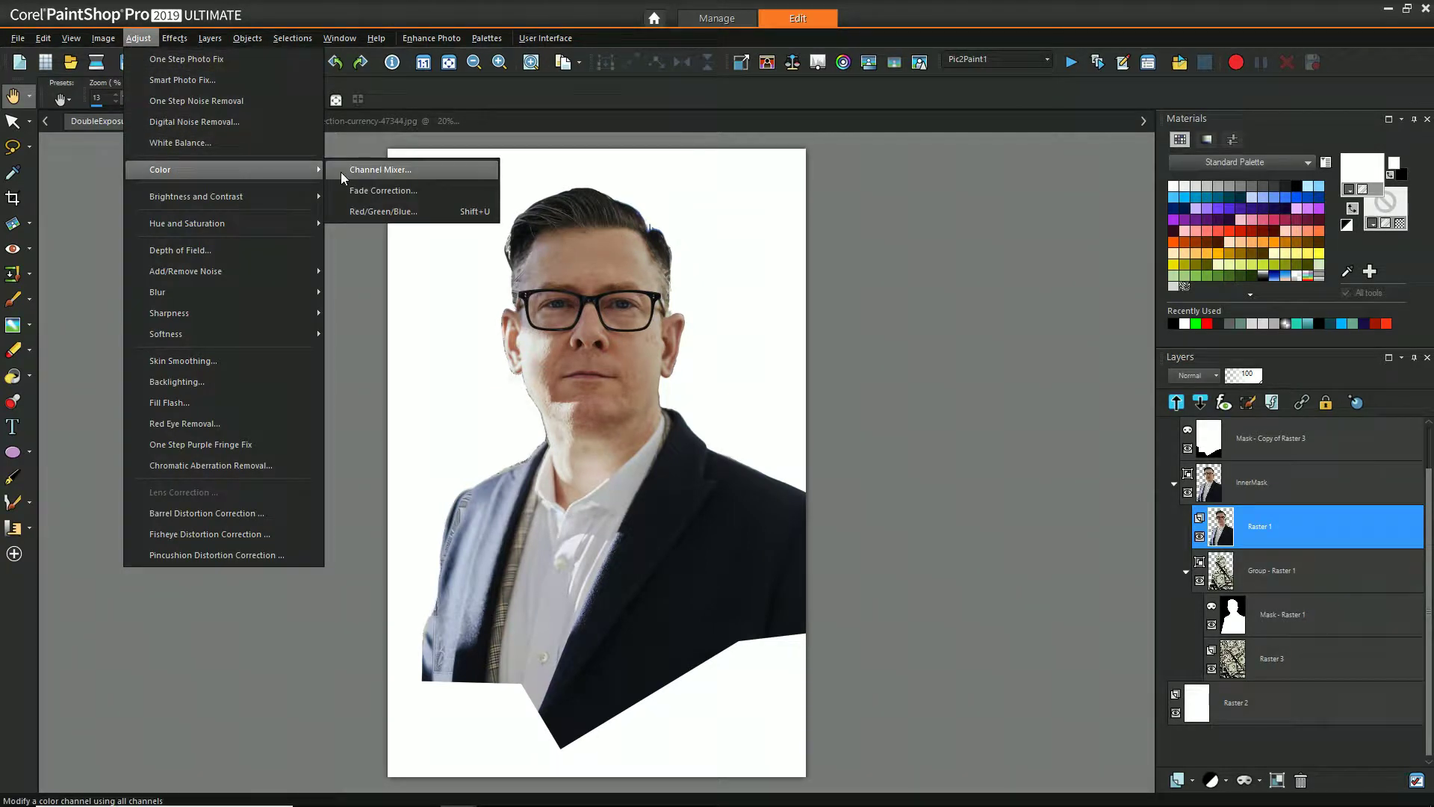
{"action": "mouse_move", "coordinate": [270, 207]}
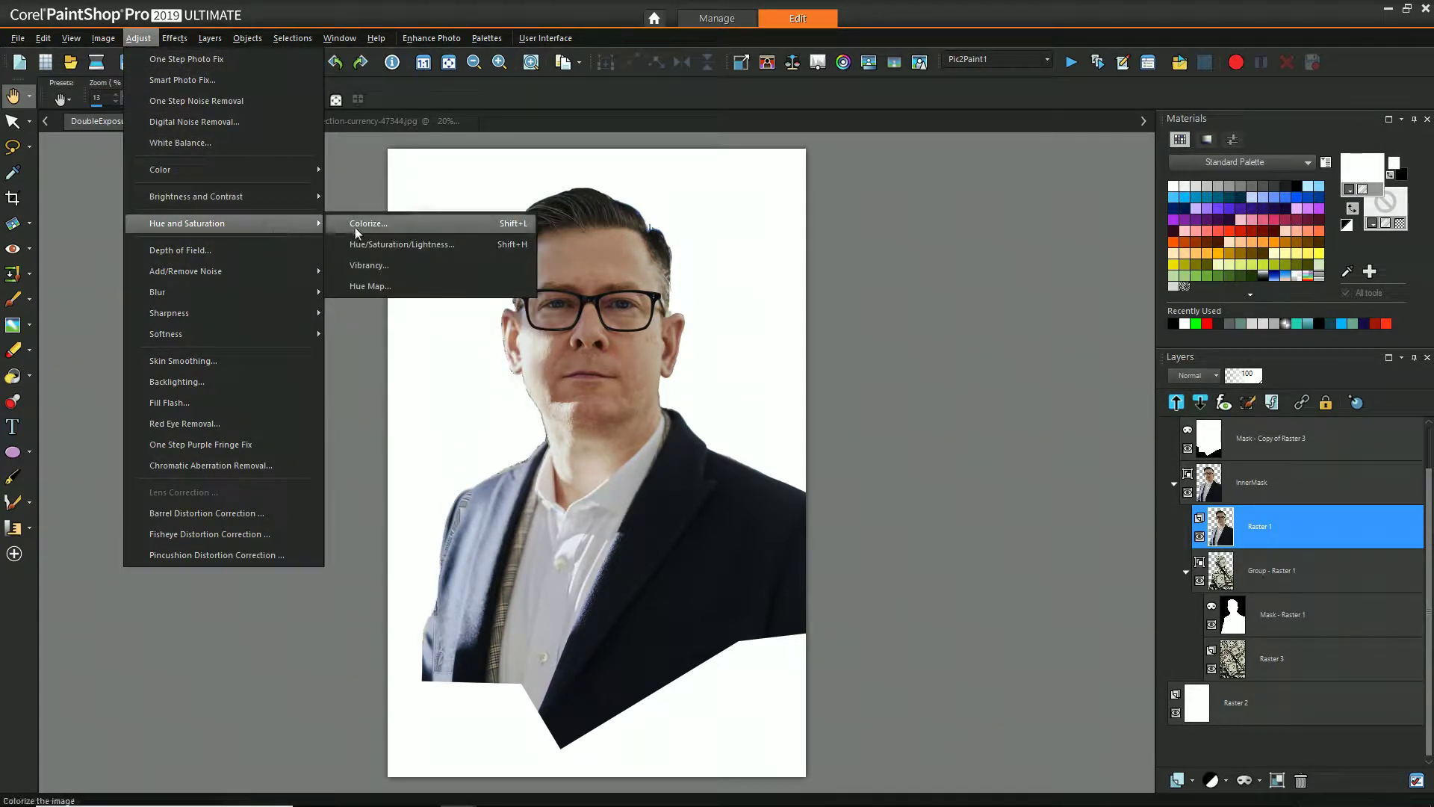
{"action": "left_click", "coordinate": [356, 226]}
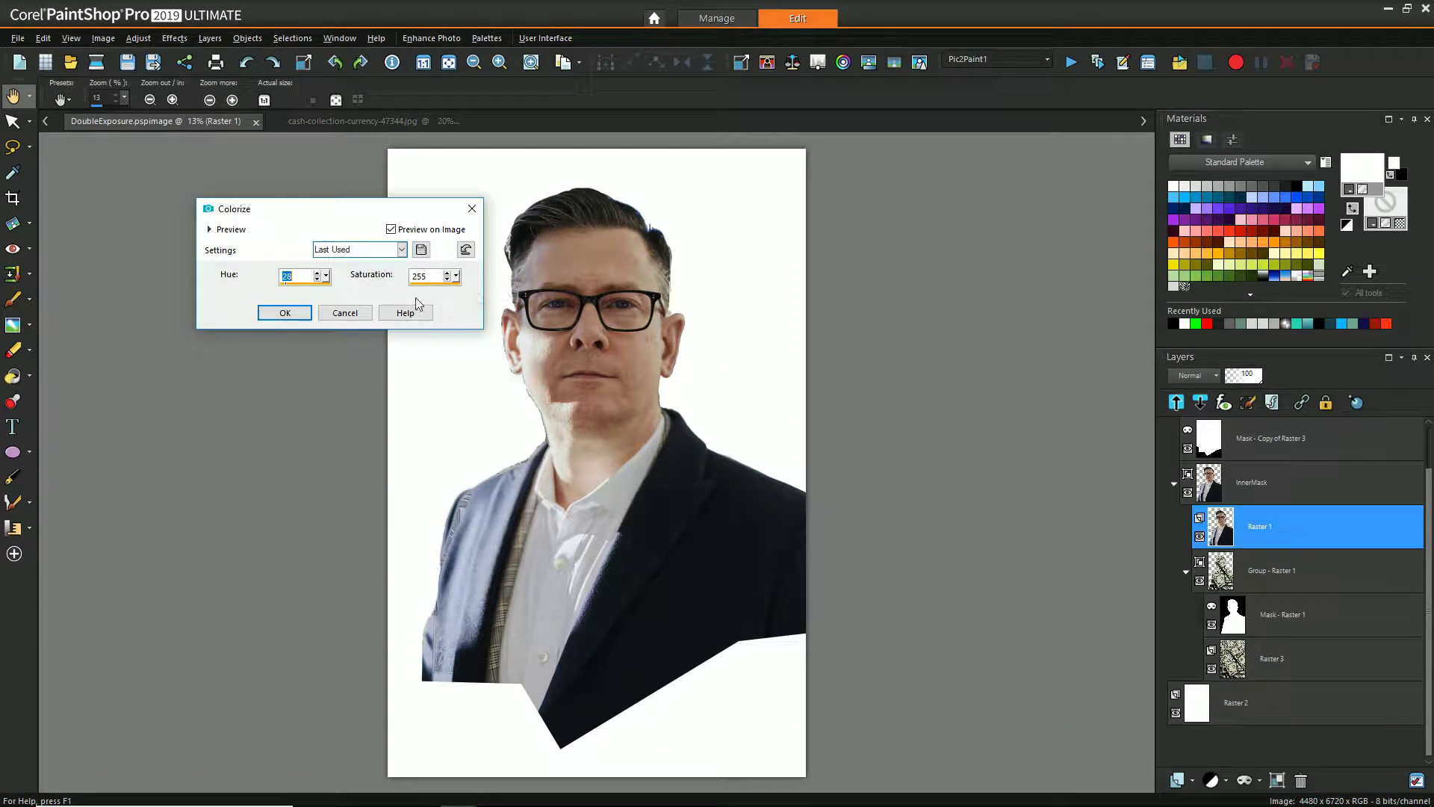
{"action": "left_click_drag", "start_coordinate": [456, 277], "coordinate": [344, 280]}
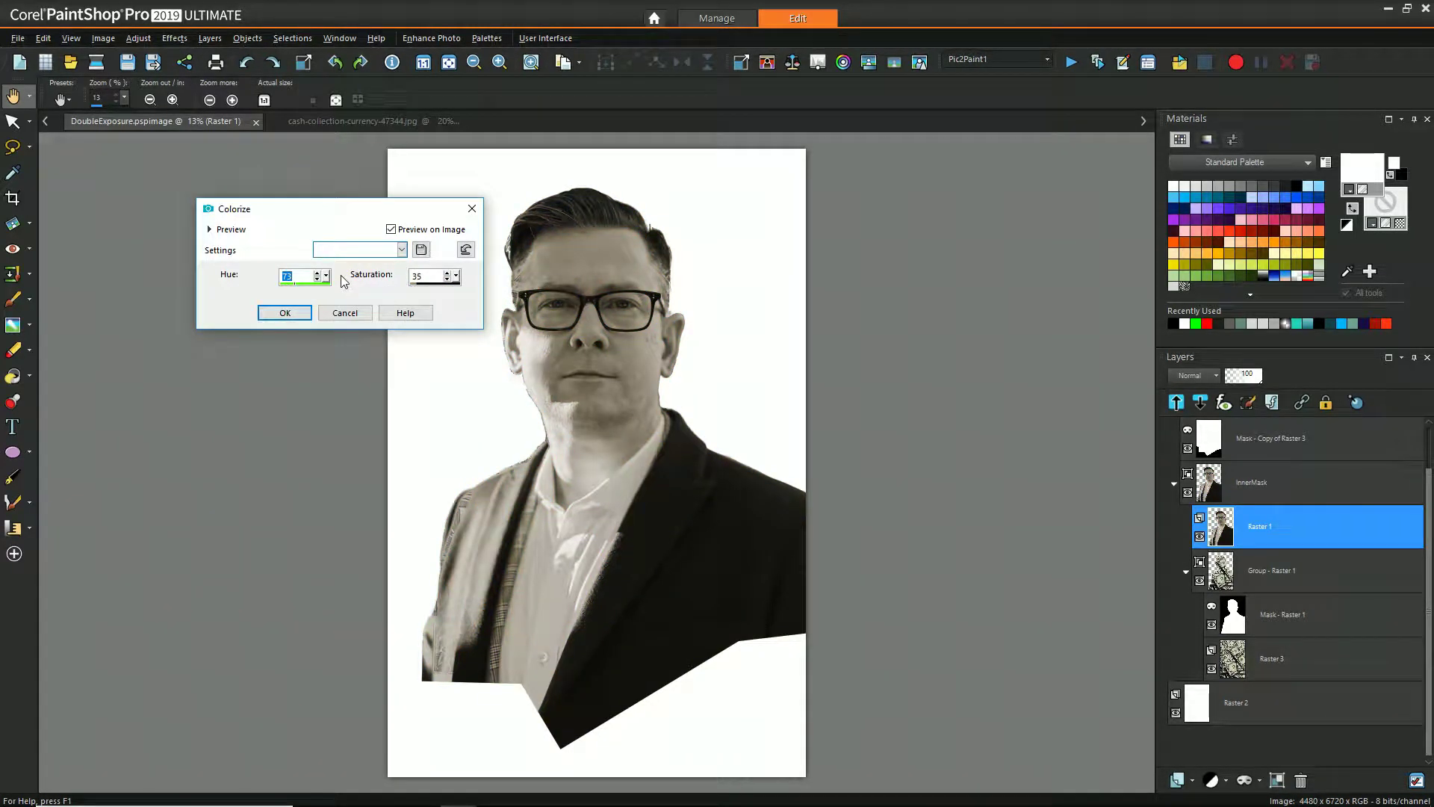
{"action": "left_click_drag", "start_coordinate": [456, 275], "coordinate": [404, 328]}
{"action": "left_click", "coordinate": [298, 316]}
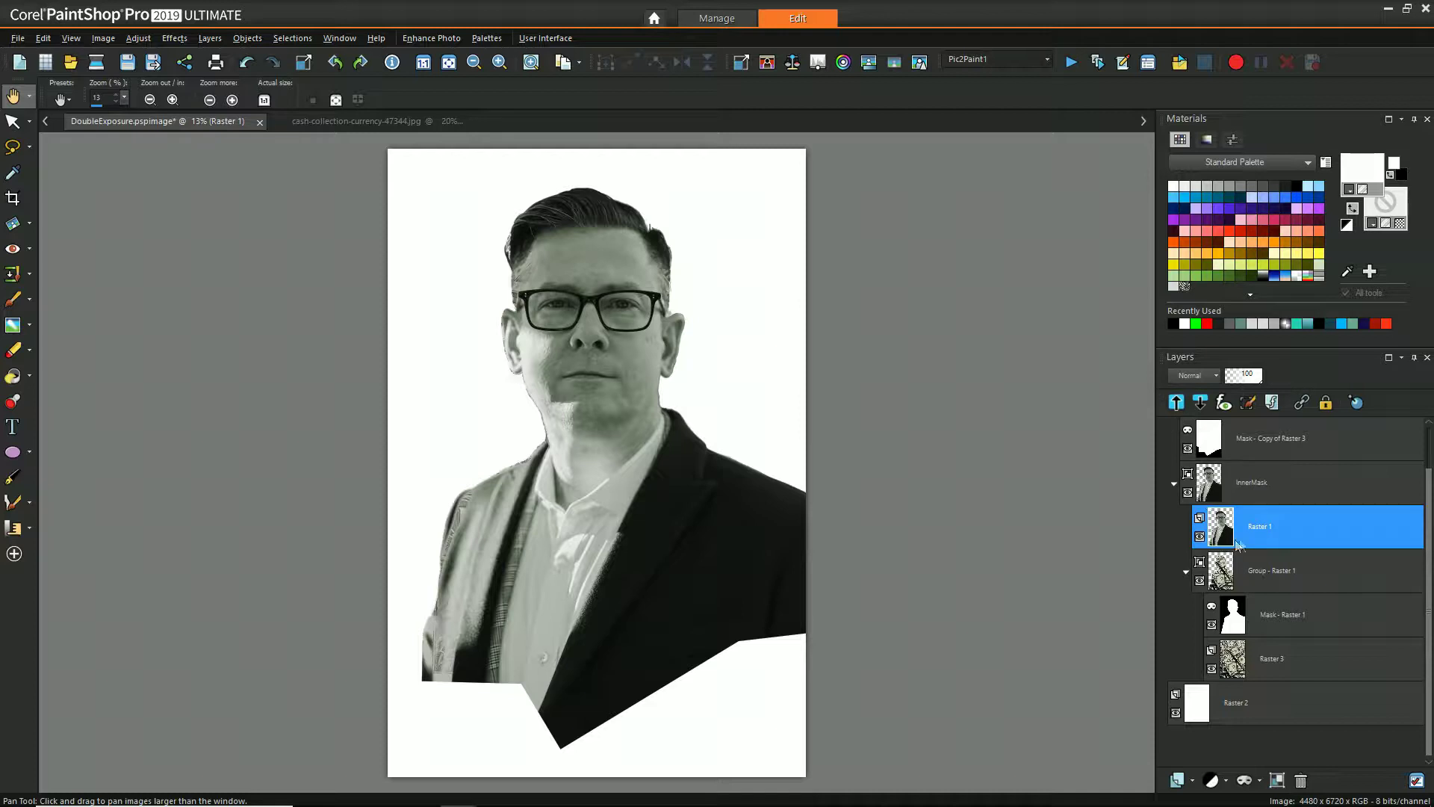
{"action": "left_click", "coordinate": [1261, 661]}
Step: Hide Raster 1 and apply Levels 36, 146, 255 to the Raster 3 dollar bills
{"action": "left_click", "coordinate": [1201, 537]}
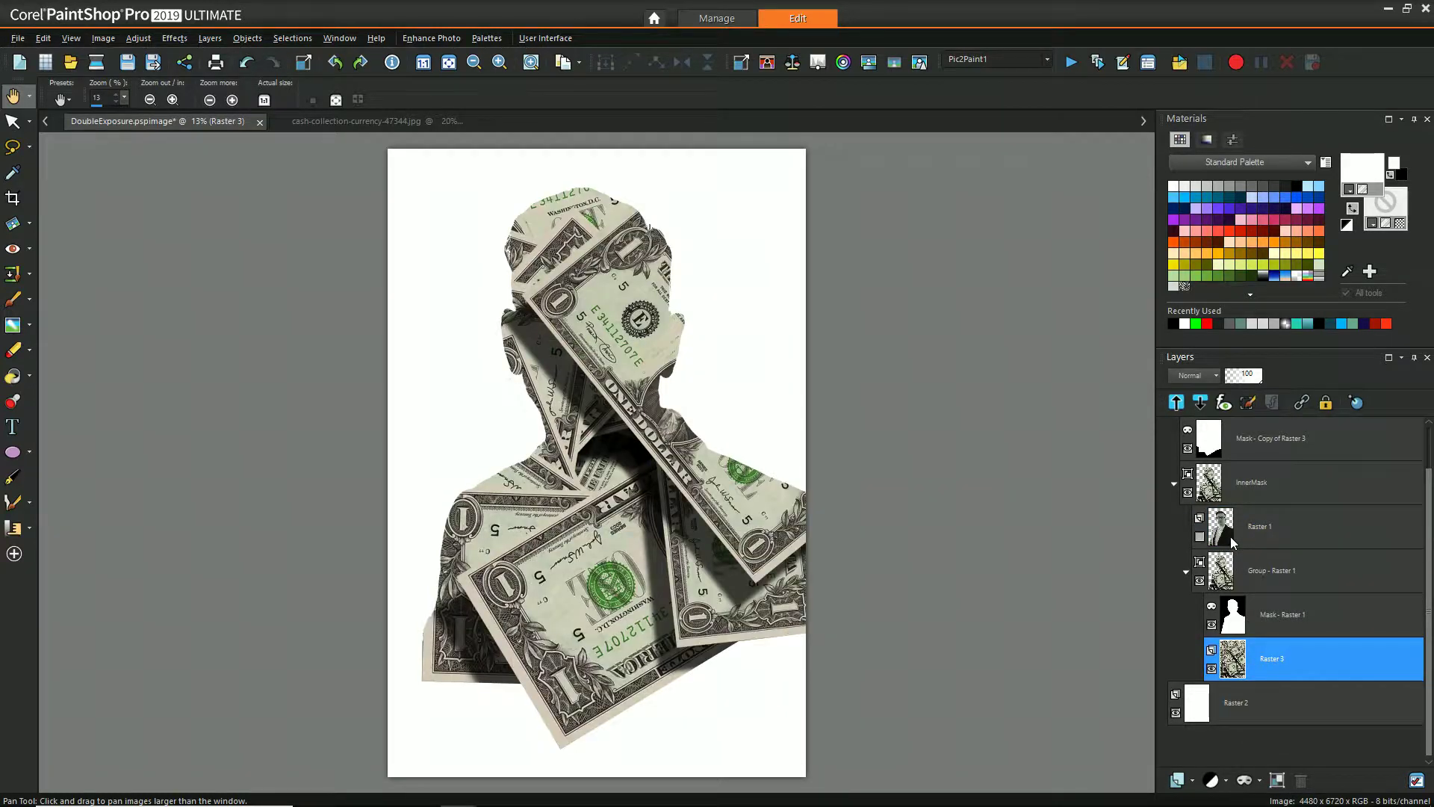
{"action": "left_click", "coordinate": [139, 38]}
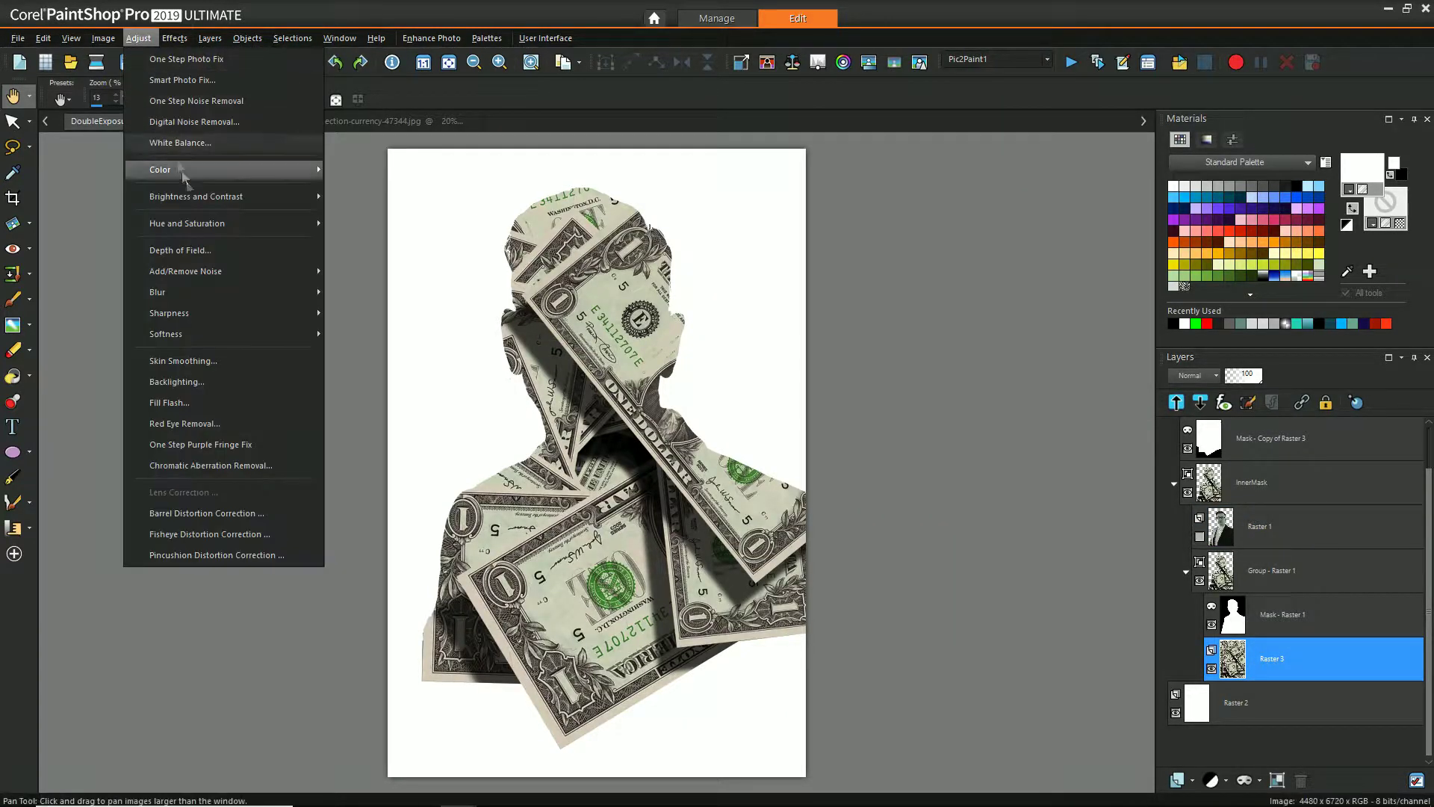
{"action": "mouse_move", "coordinate": [192, 197]}
{"action": "left_click", "coordinate": [376, 365]}
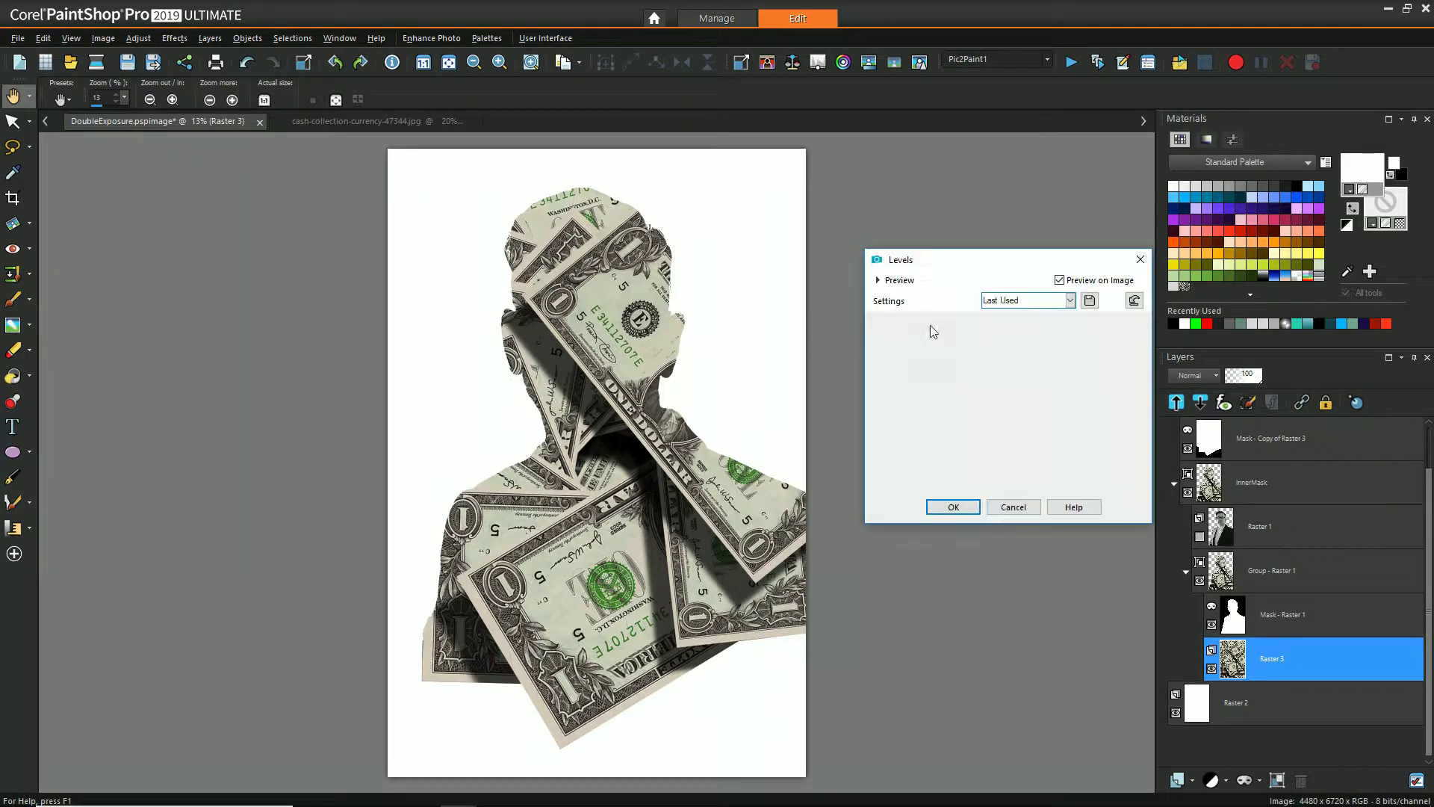
{"action": "left_click", "coordinate": [1134, 301]}
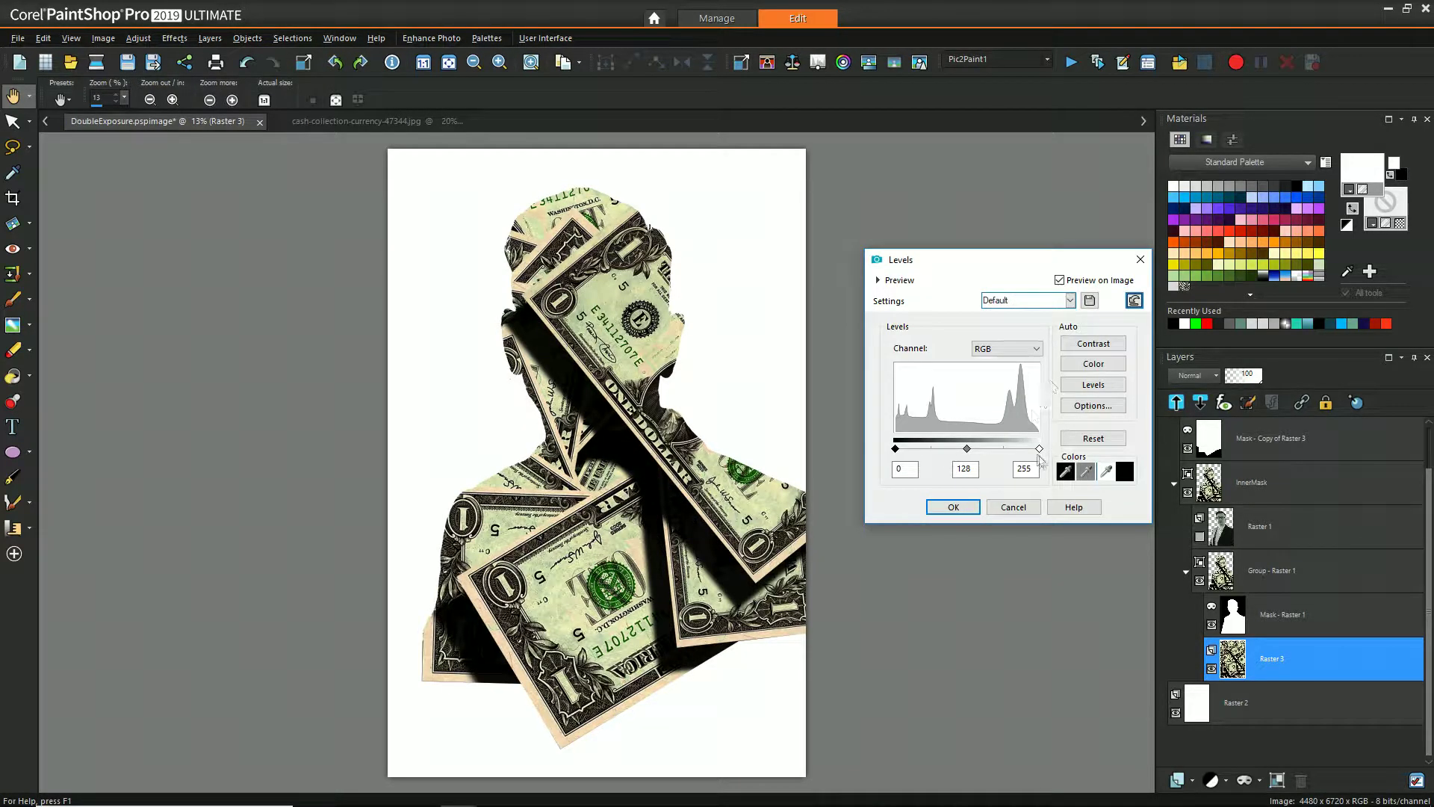
{"action": "left_click_drag", "start_coordinate": [901, 453], "coordinate": [906, 455]}
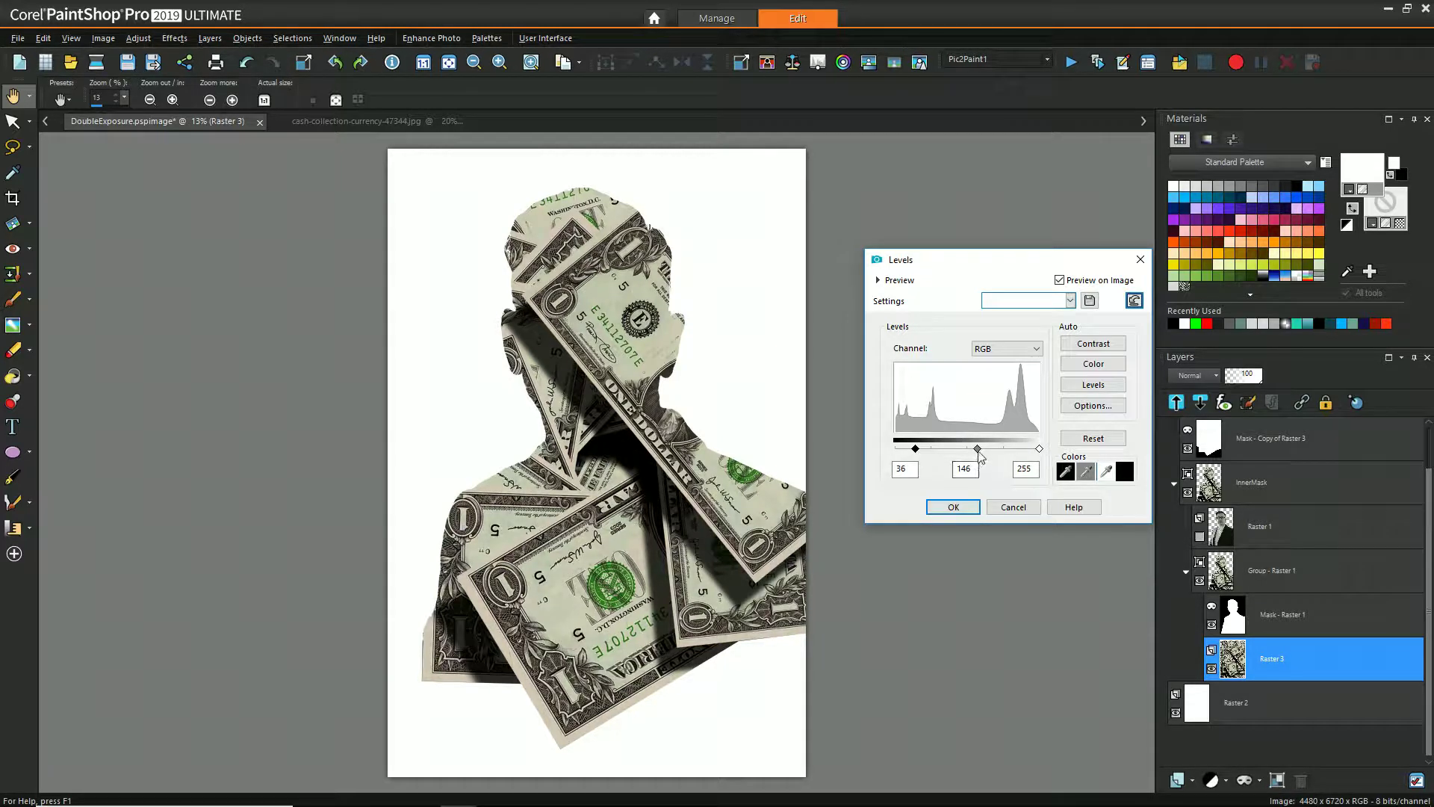
{"action": "left_click", "coordinate": [953, 507]}
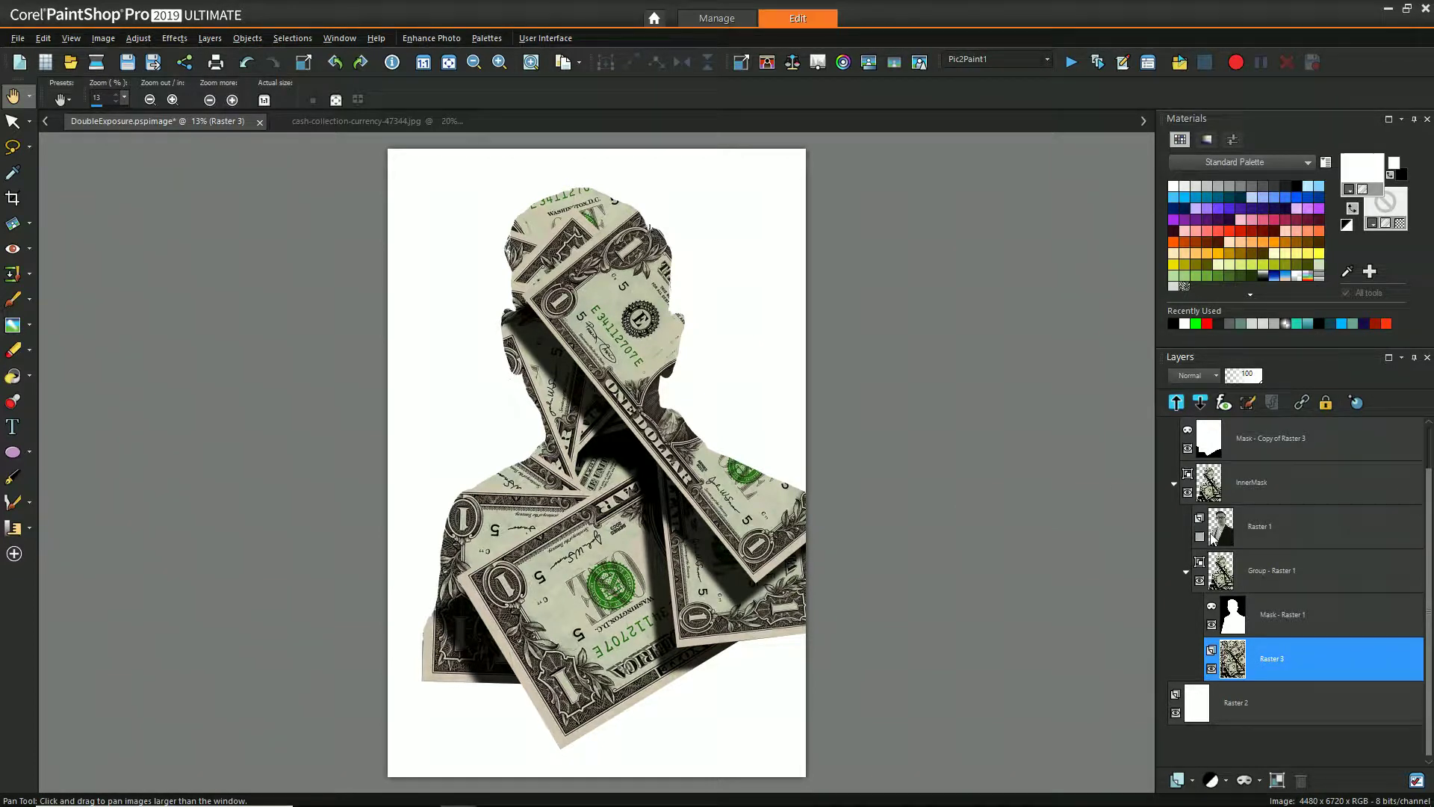
{"action": "mouse_move", "coordinate": [1213, 535]}
Step: Show Raster 1 again, add a Show All mask to it, and target Mask - Raster 1
{"action": "left_click", "coordinate": [1200, 537]}
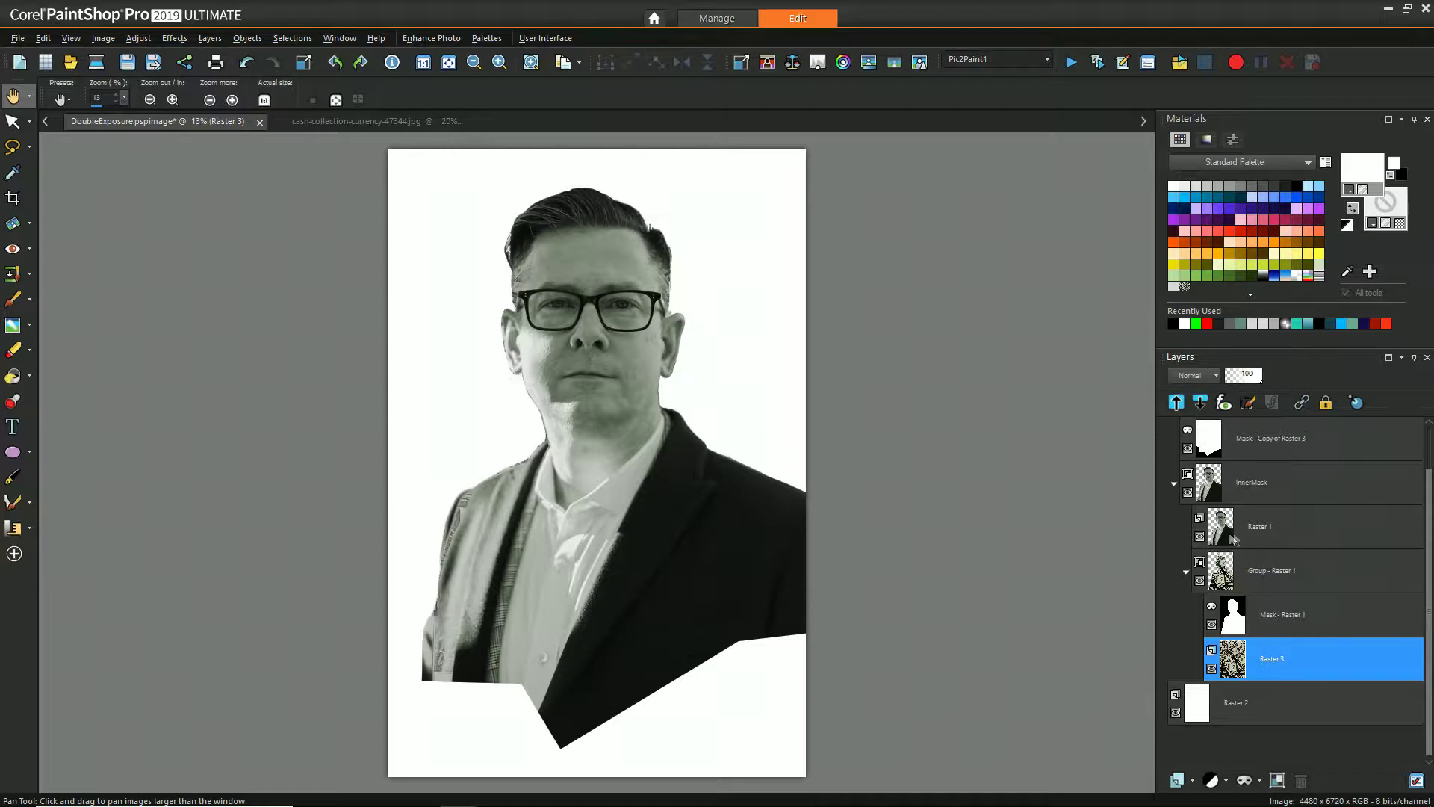
{"action": "mouse_move", "coordinate": [1269, 626]}
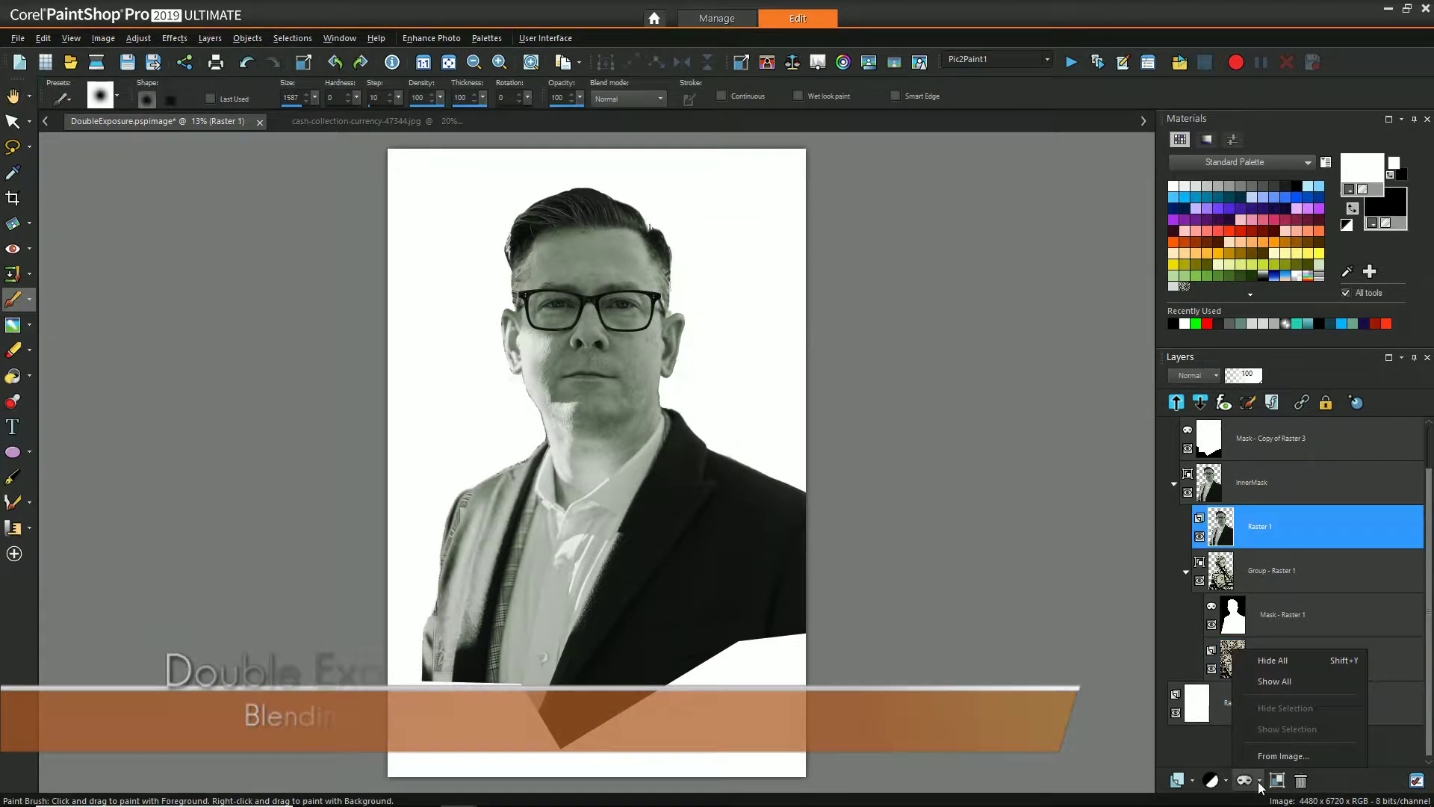
{"action": "left_click", "coordinate": [1276, 682]}
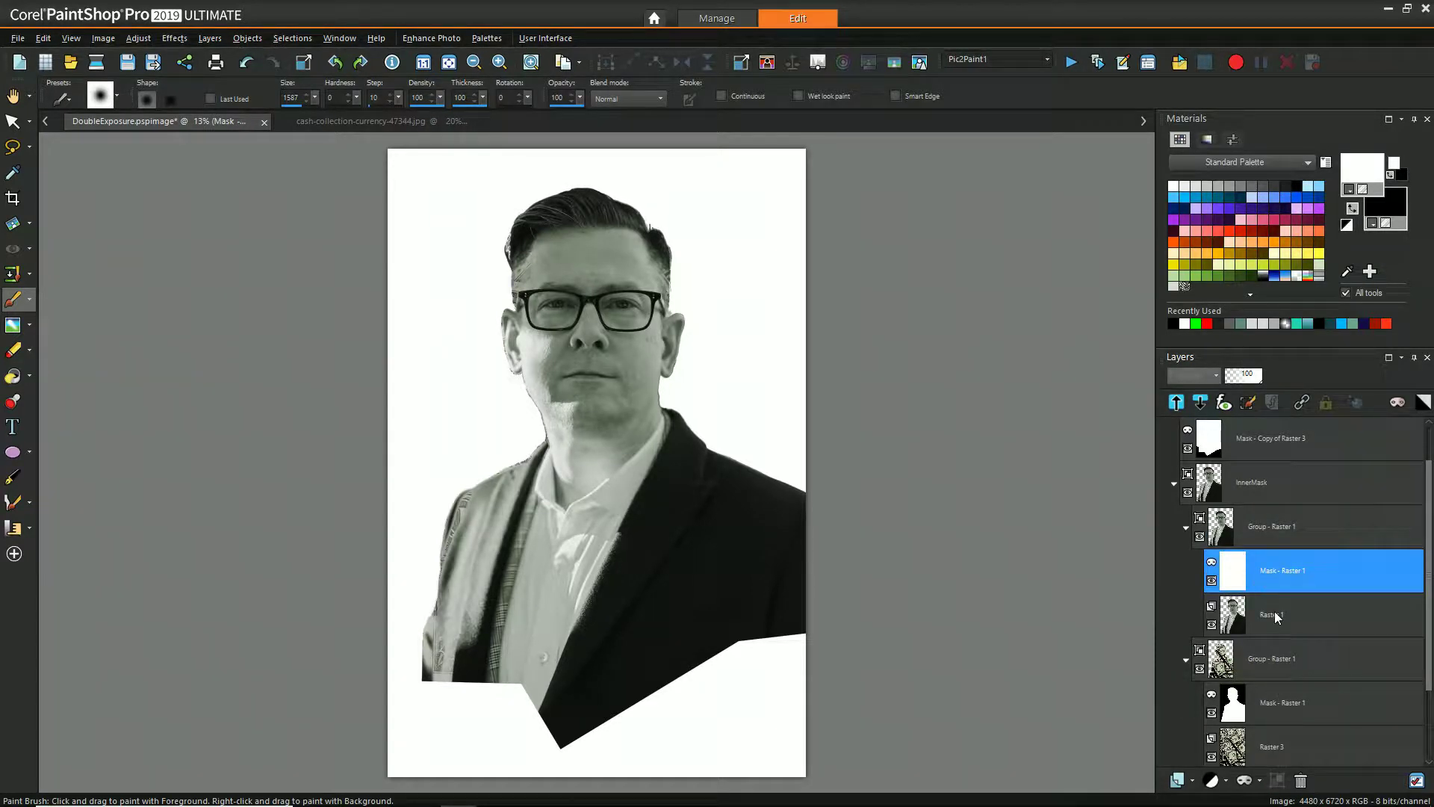
{"action": "left_click", "coordinate": [1276, 615]}
{"action": "left_click", "coordinate": [1271, 578]}
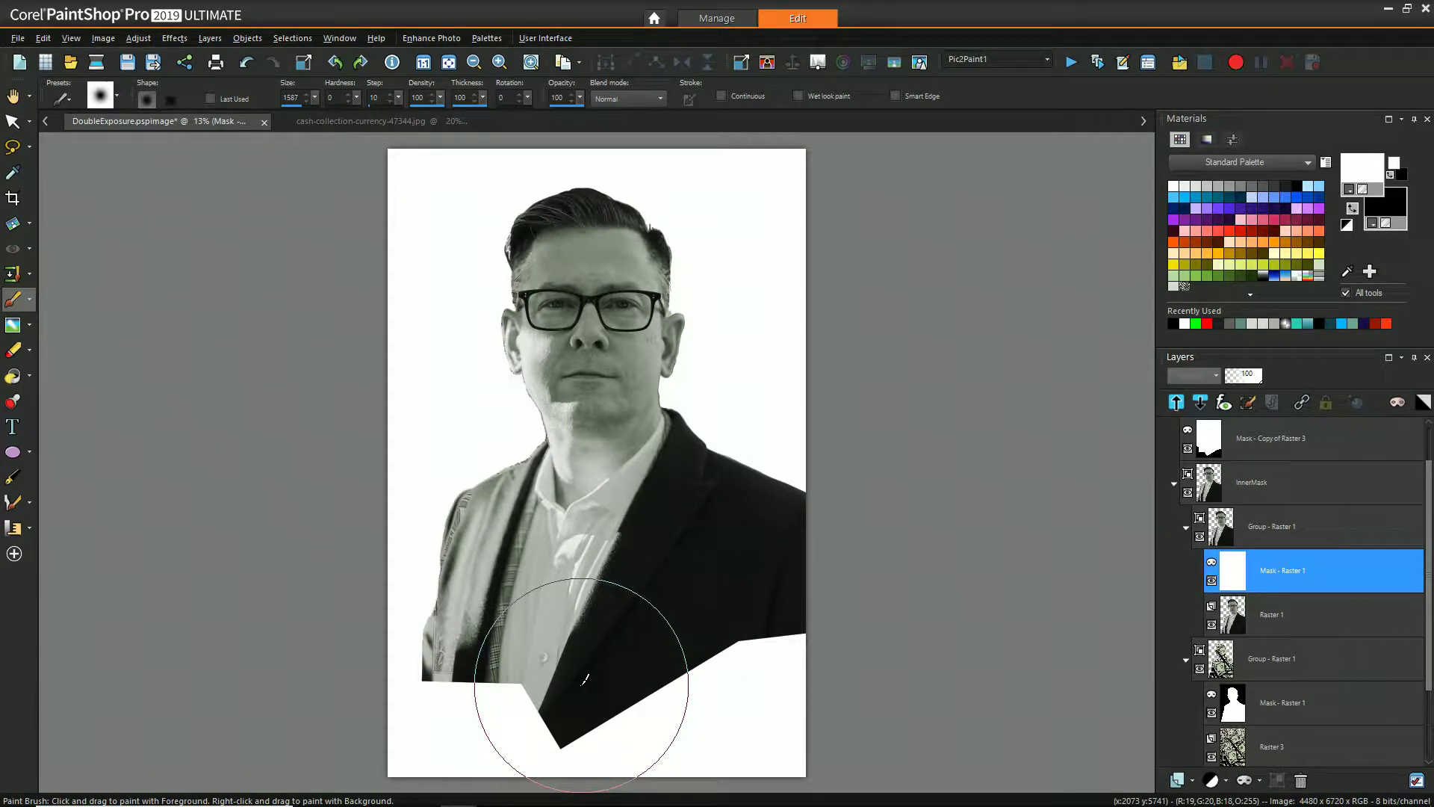
Step: Paint the mask black to reveal bills over the jacket, shirt and right shoulder at opacity 55, hardness 39
{"action": "left_click_drag", "start_coordinate": [587, 678], "coordinate": [591, 678]}
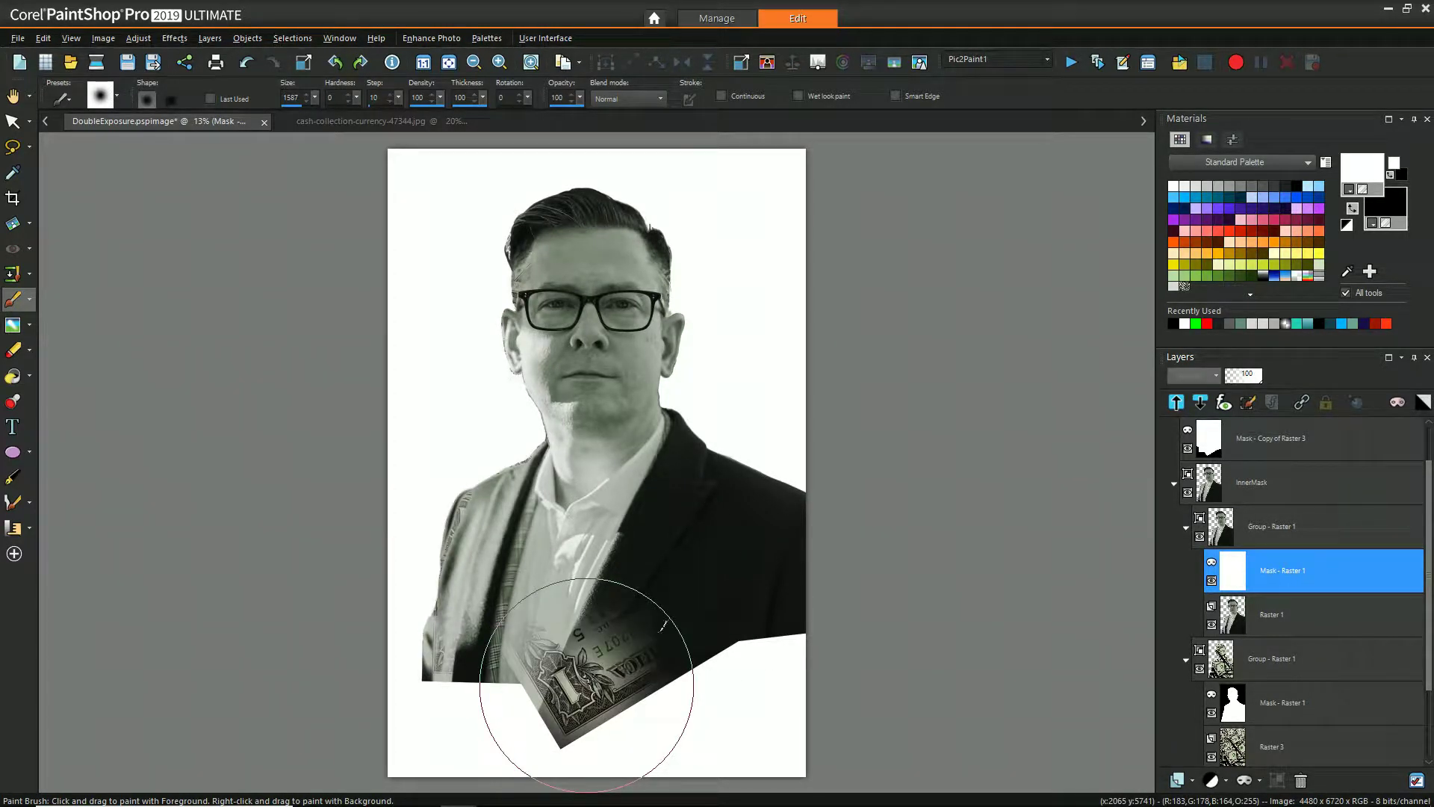
{"action": "left_click_drag", "start_coordinate": [691, 609], "coordinate": [722, 625]}
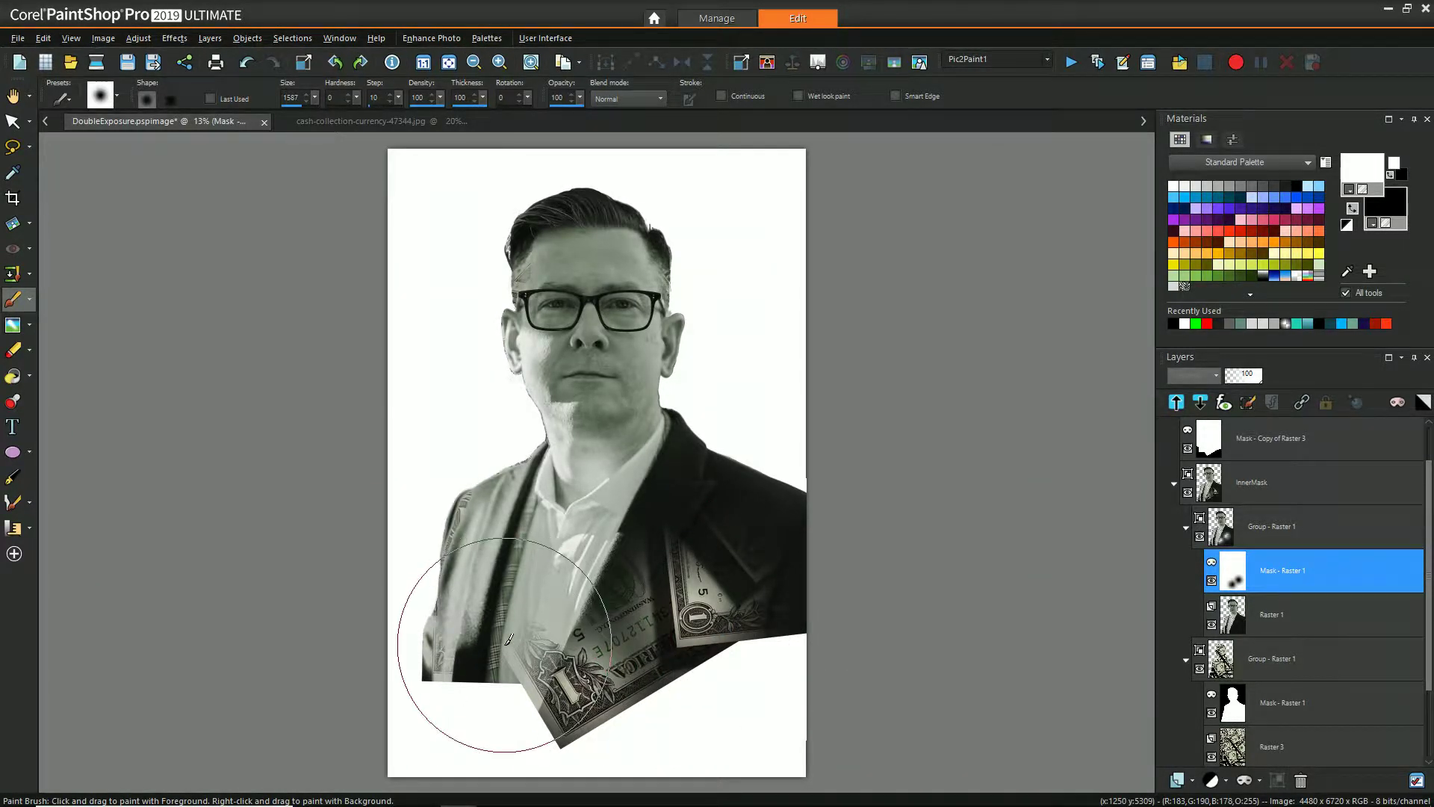
{"action": "left_click_drag", "start_coordinate": [579, 99], "coordinate": [545, 109]}
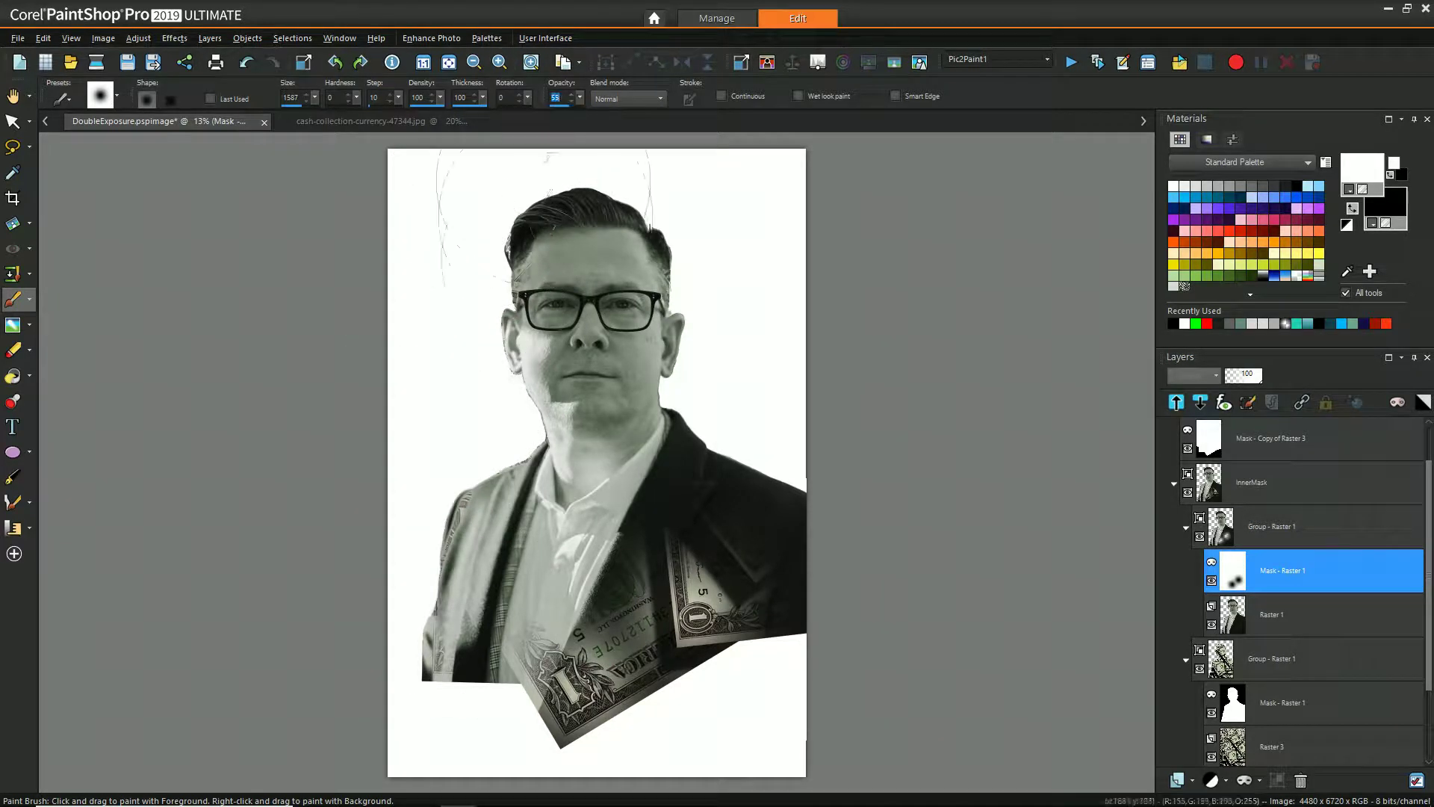
{"action": "right_click", "coordinate": [578, 571]}
{"action": "right_click", "coordinate": [746, 484]}
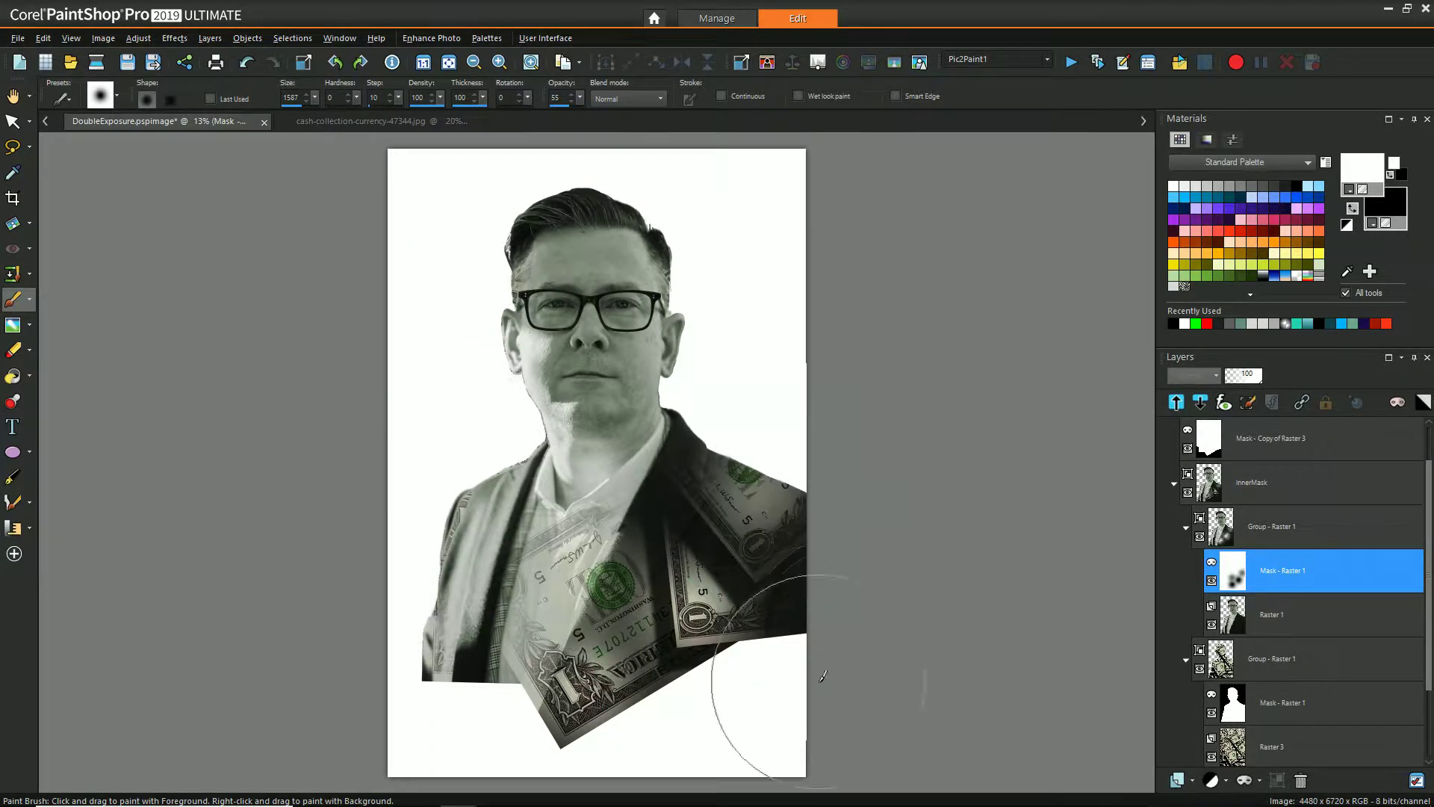
{"action": "key", "text": "ctrl+z"}
{"action": "left_click", "coordinate": [350, 99]}
{"action": "left_click_drag", "start_coordinate": [351, 99], "coordinate": [383, 111]}
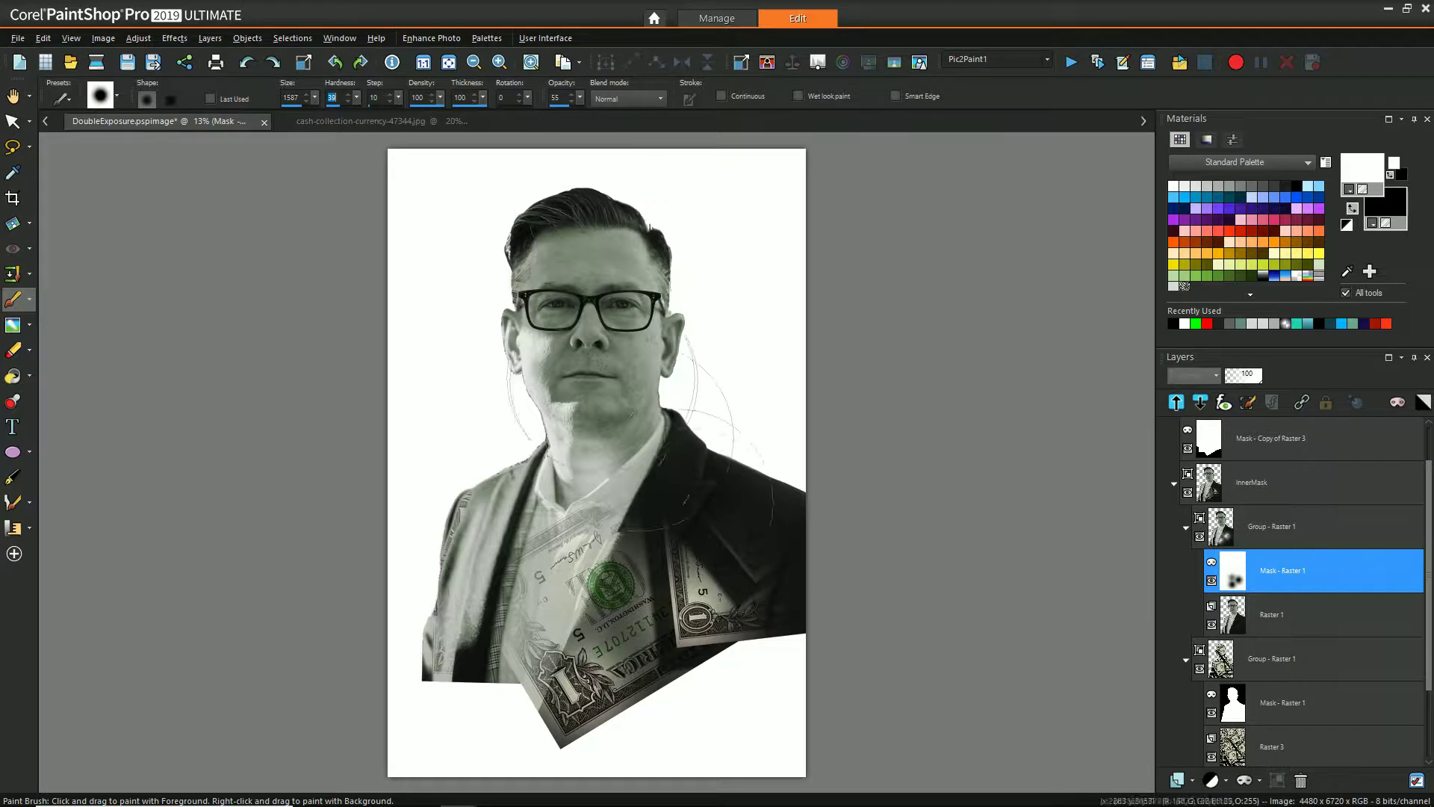
{"action": "right_click", "coordinate": [718, 547]}
{"action": "right_click", "coordinate": [517, 595]}
{"action": "right_click", "coordinate": [464, 689]}
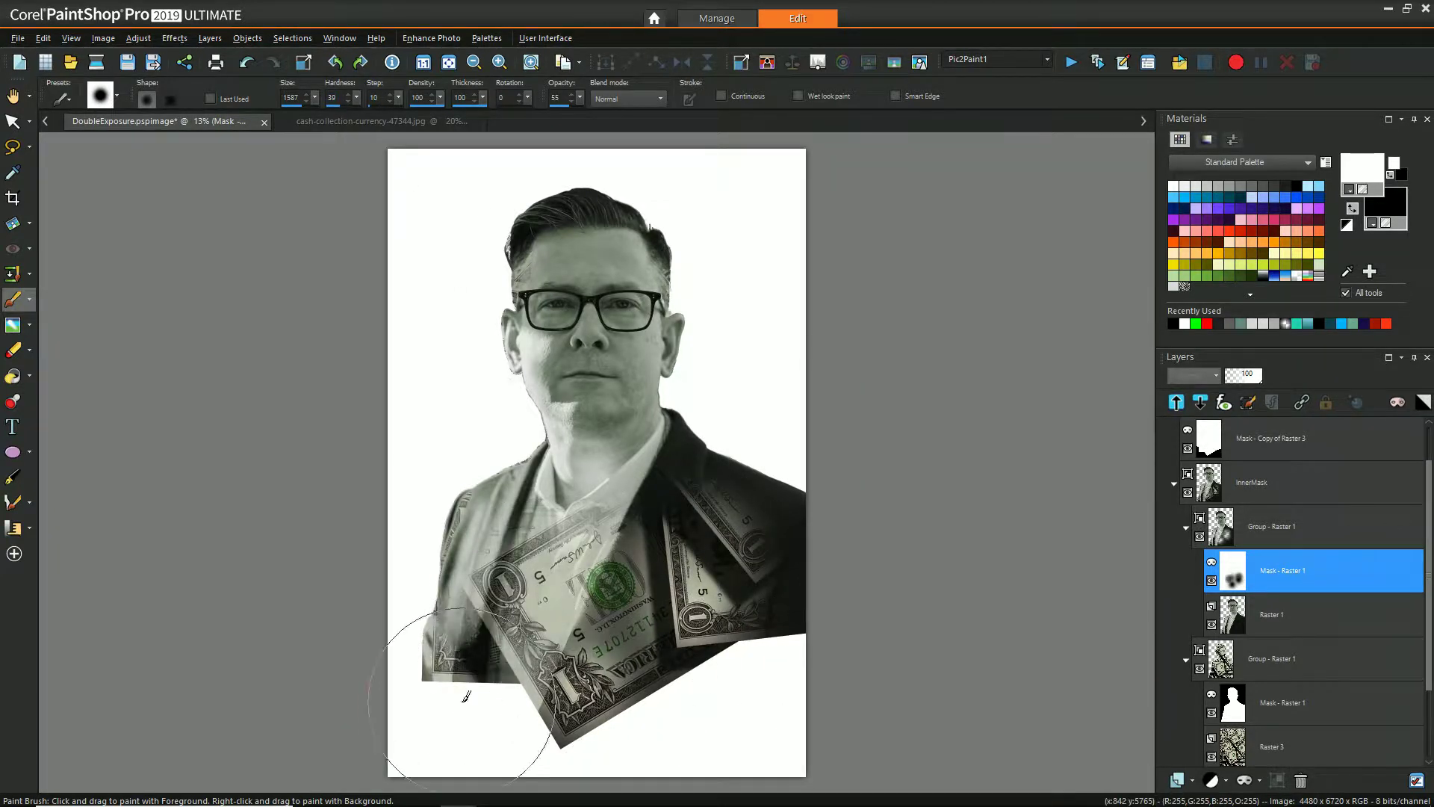
{"action": "right_click", "coordinate": [516, 731]}
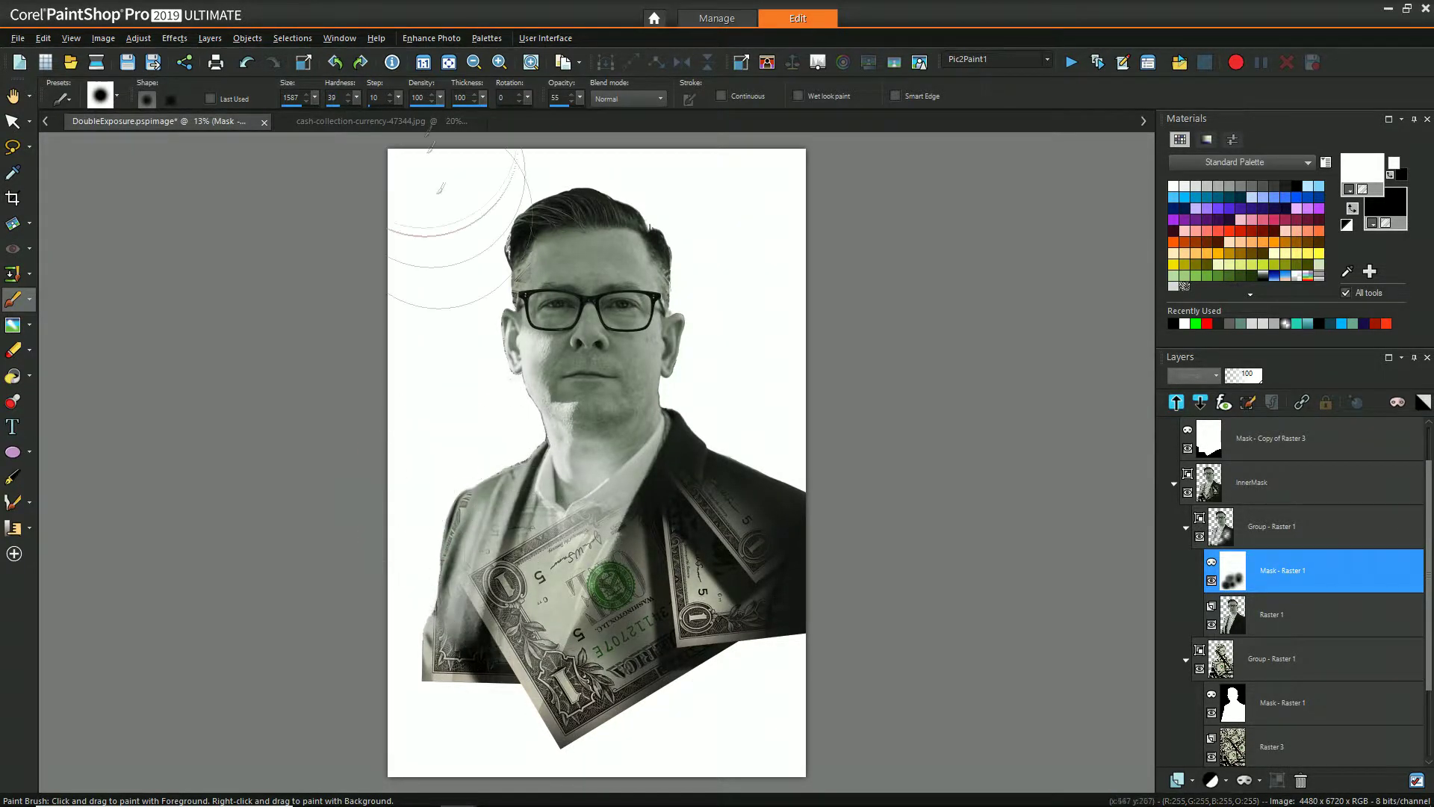
Step: At brush size 953 and opacity 32, reveal bills on the right collar
{"action": "mouse_move", "coordinate": [314, 98]}
{"action": "left_mouse_down"}
{"action": "mouse_move", "coordinate": [296, 114]}
{"action": "mouse_move", "coordinate": [308, 115]}
{"action": "left_mouse_up"}
{"action": "right_click", "coordinate": [505, 535]}
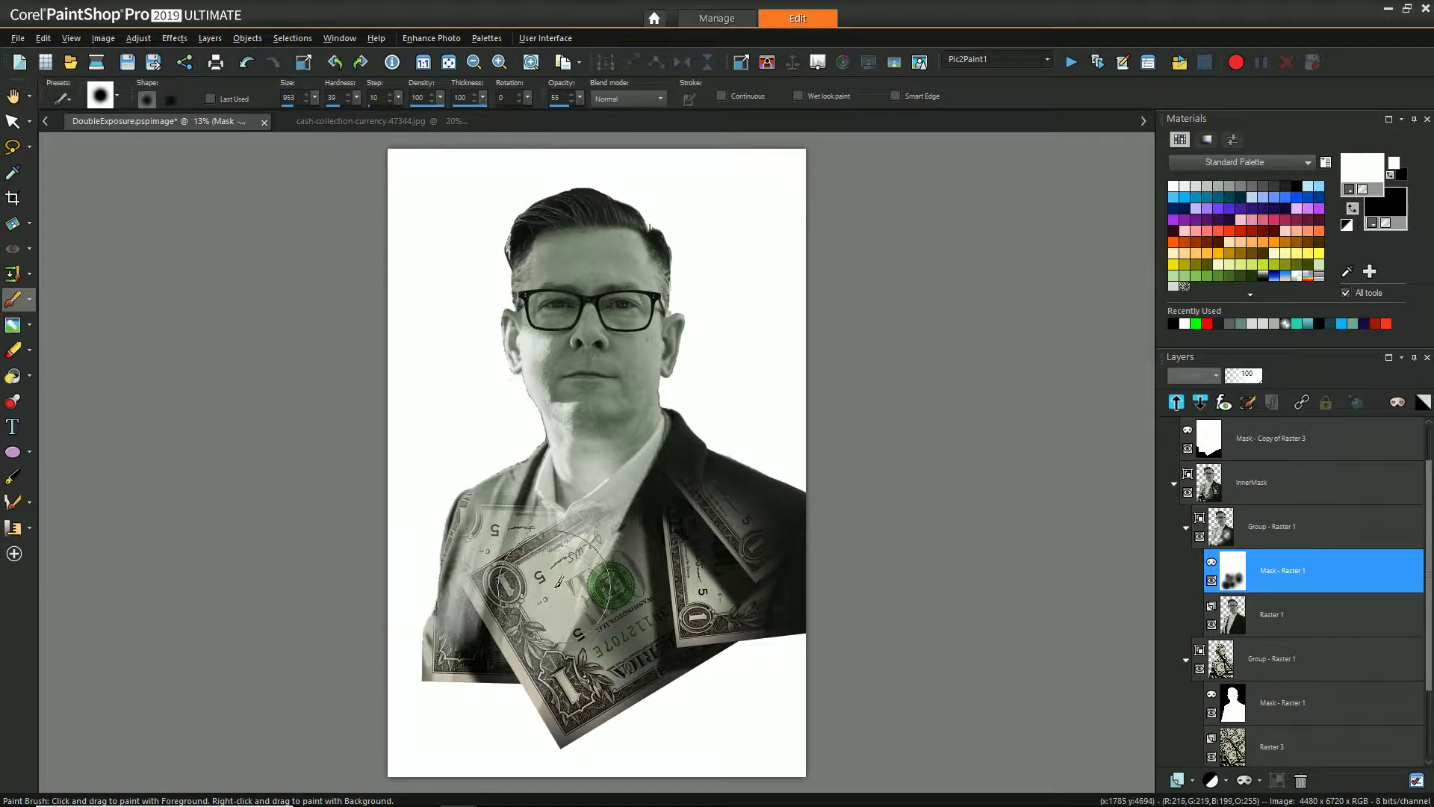
{"action": "key", "text": "ctrl+z"}
{"action": "right_click", "coordinate": [634, 480]}
{"action": "key", "text": "ctrl+z"}
{"action": "left_click_drag", "start_coordinate": [580, 98], "coordinate": [565, 114]}
{"action": "right_click", "coordinate": [634, 472]}
{"action": "key", "text": "ctrl+z"}
{"action": "right_click", "coordinate": [659, 484]}
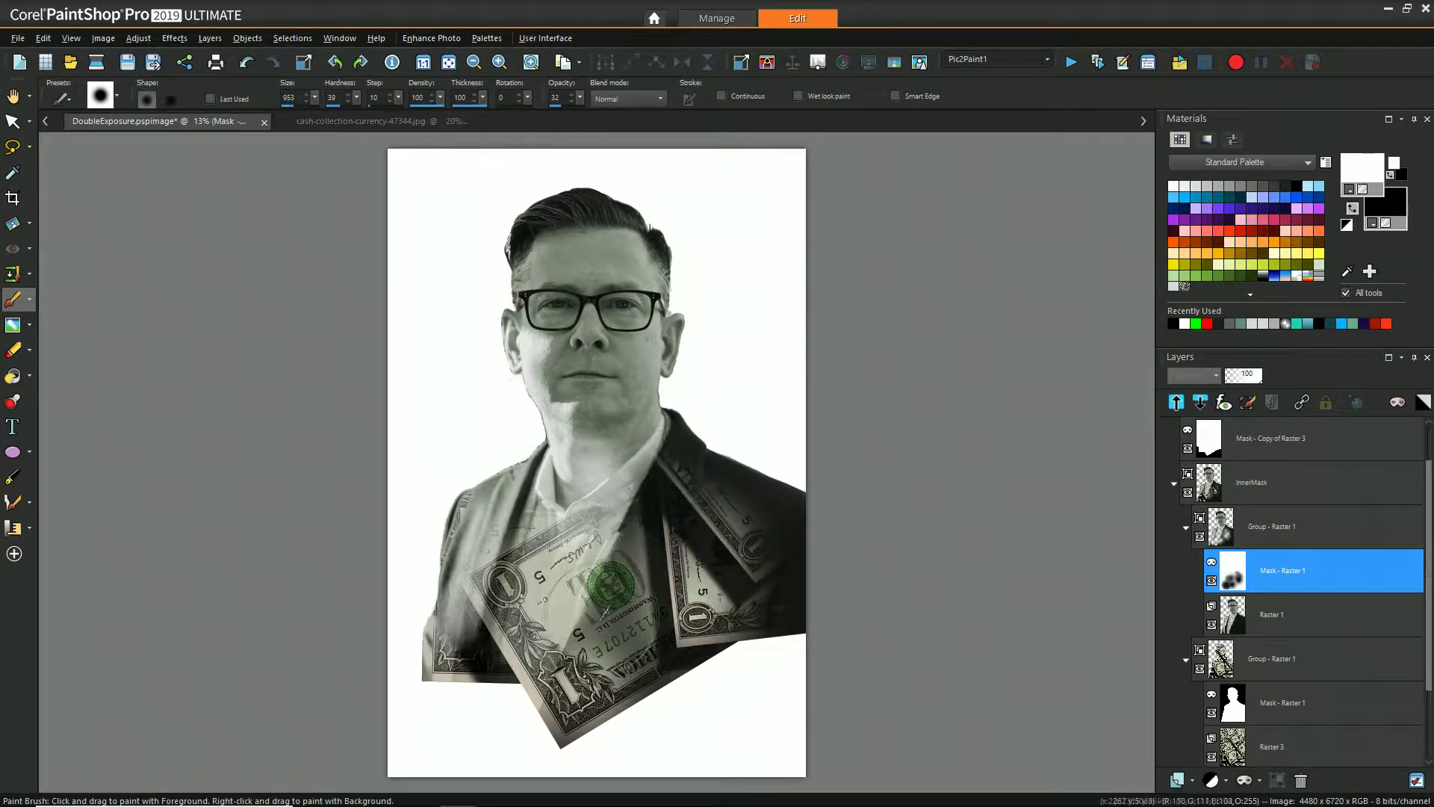
Step: At opacity 24, faintly blend bill texture across the hair, right hairline and left temple
{"action": "left_click_drag", "start_coordinate": [508, 208], "coordinate": [583, 204]}
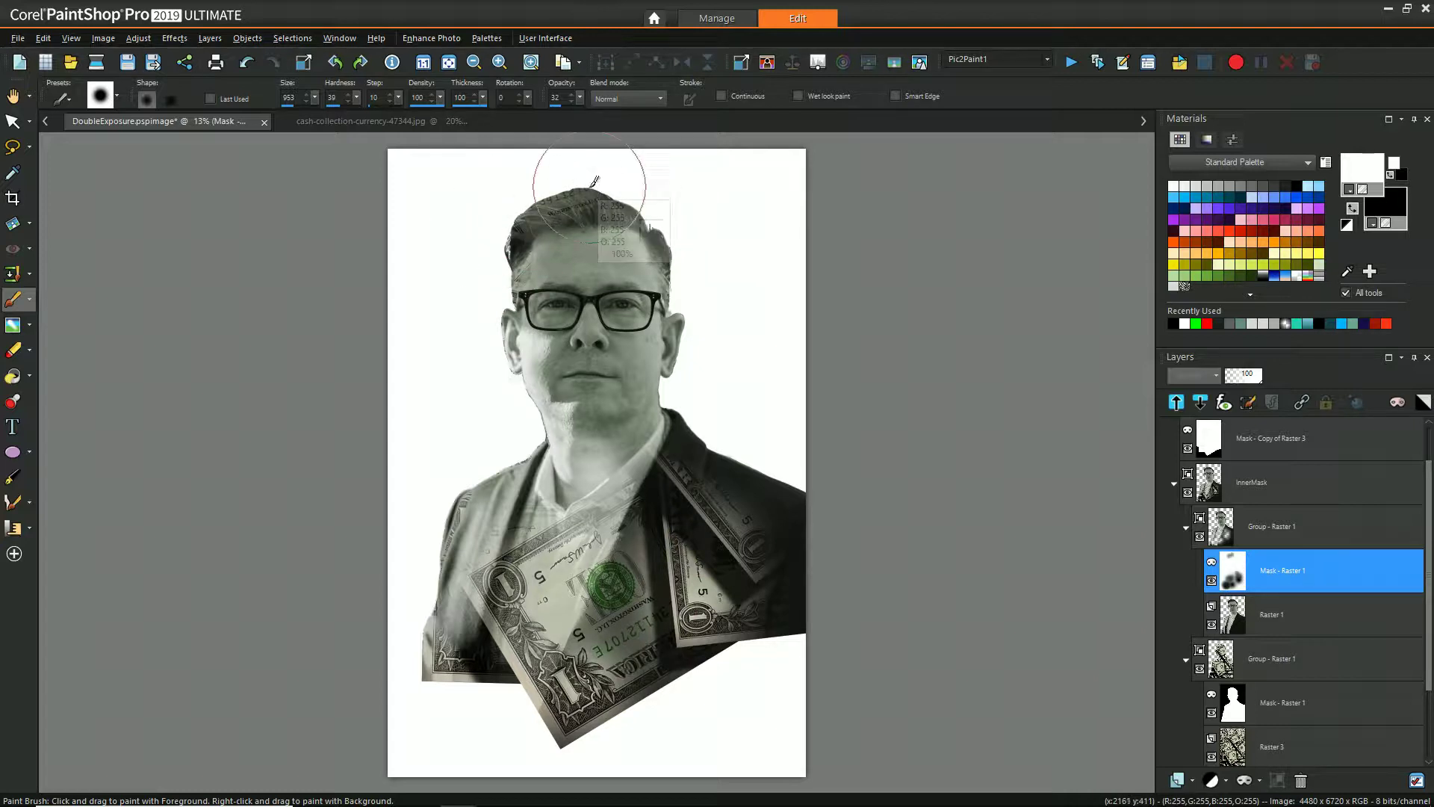
{"action": "key", "text": "ctrl+z"}
{"action": "left_click_drag", "start_coordinate": [580, 98], "coordinate": [574, 109]}
{"action": "mouse_move", "coordinate": [546, 213]}
{"action": "left_mouse_down"}
{"action": "mouse_move", "coordinate": [496, 192]}
{"action": "mouse_move", "coordinate": [640, 176]}
{"action": "mouse_move", "coordinate": [657, 239]}
{"action": "mouse_move", "coordinate": [702, 268]}
{"action": "left_mouse_up"}
{"action": "right_click", "coordinate": [641, 215]}
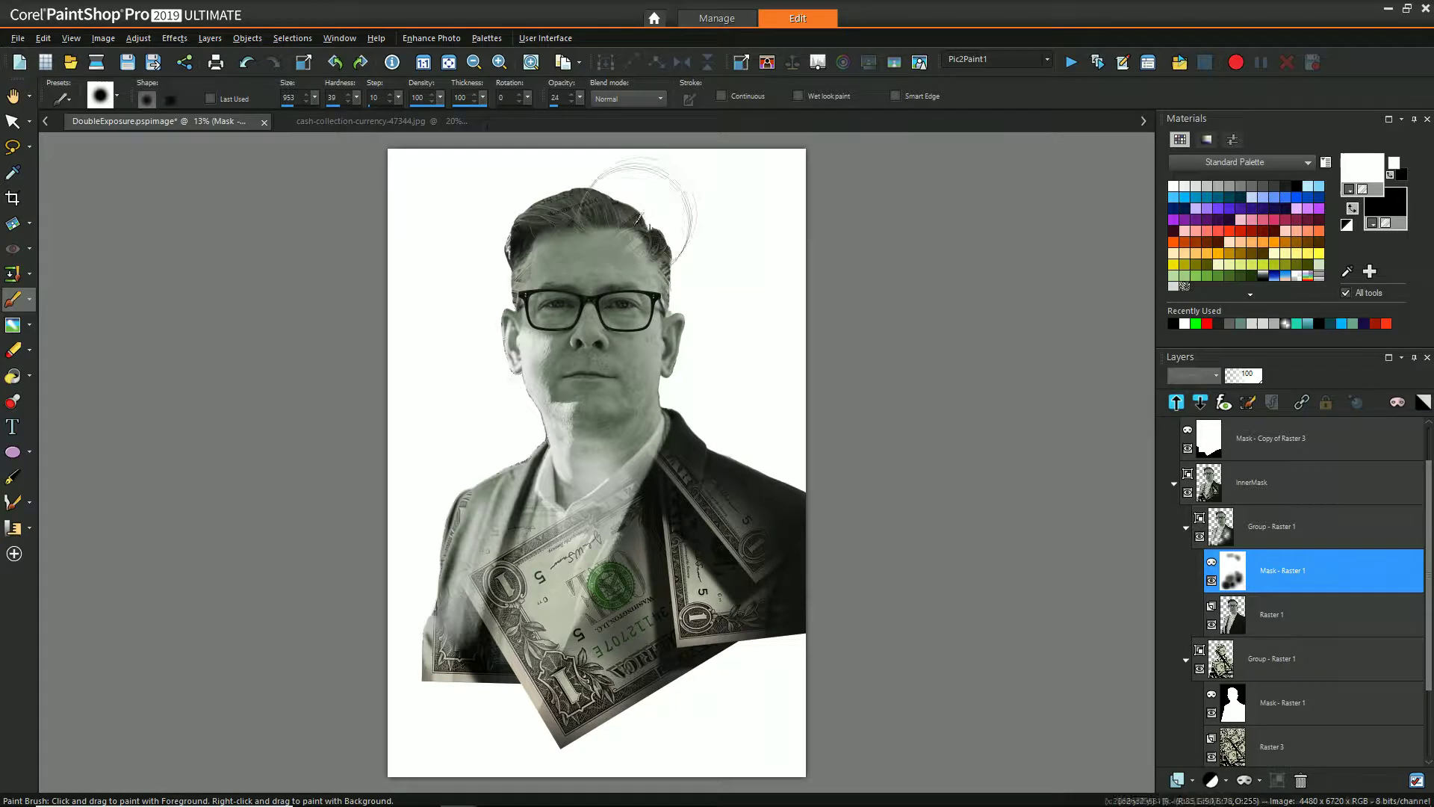
{"action": "right_click", "coordinate": [496, 248]}
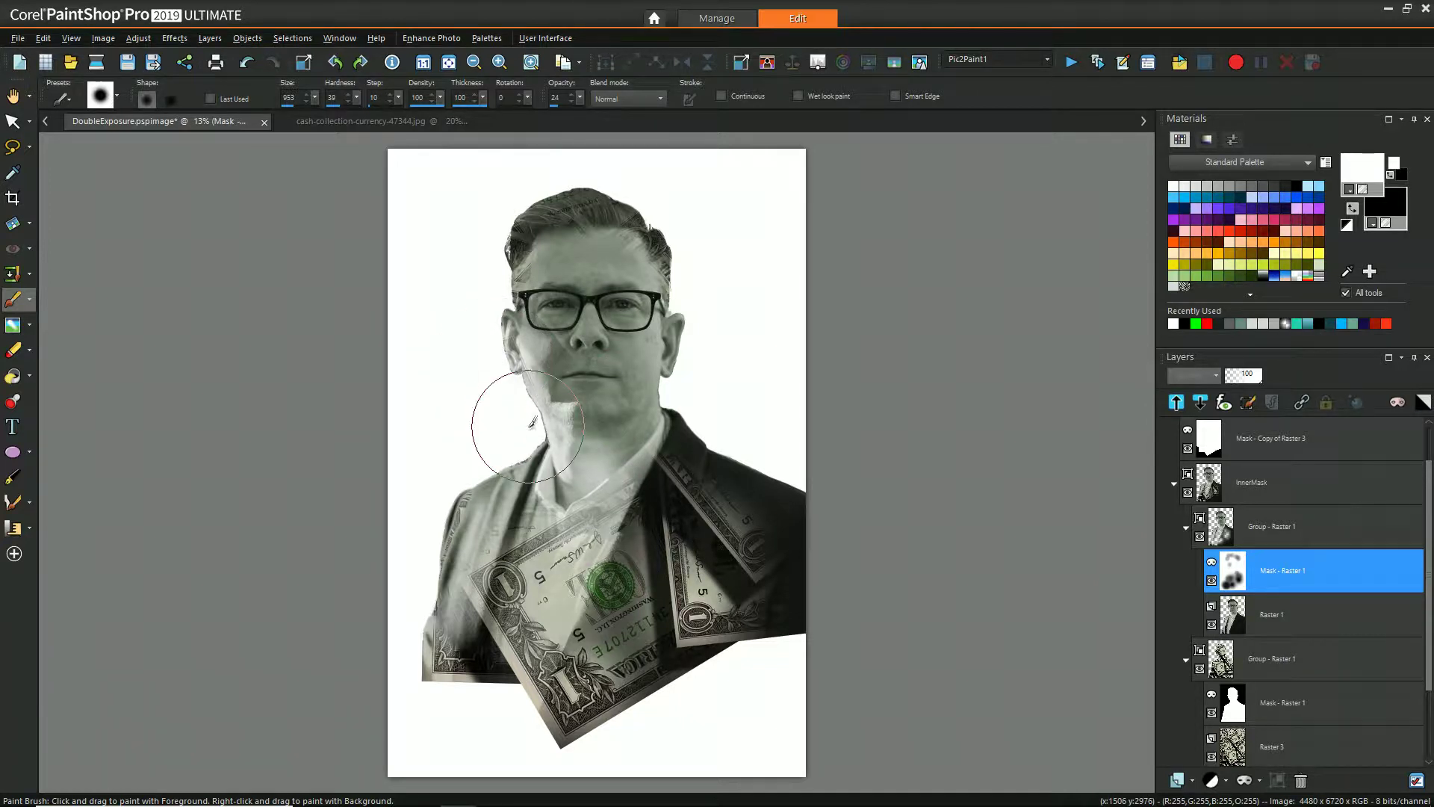
Step: Restore the photo beside the right ear and reveal bill texture on the neck and under the chin
{"action": "left_click", "coordinate": [695, 357]}
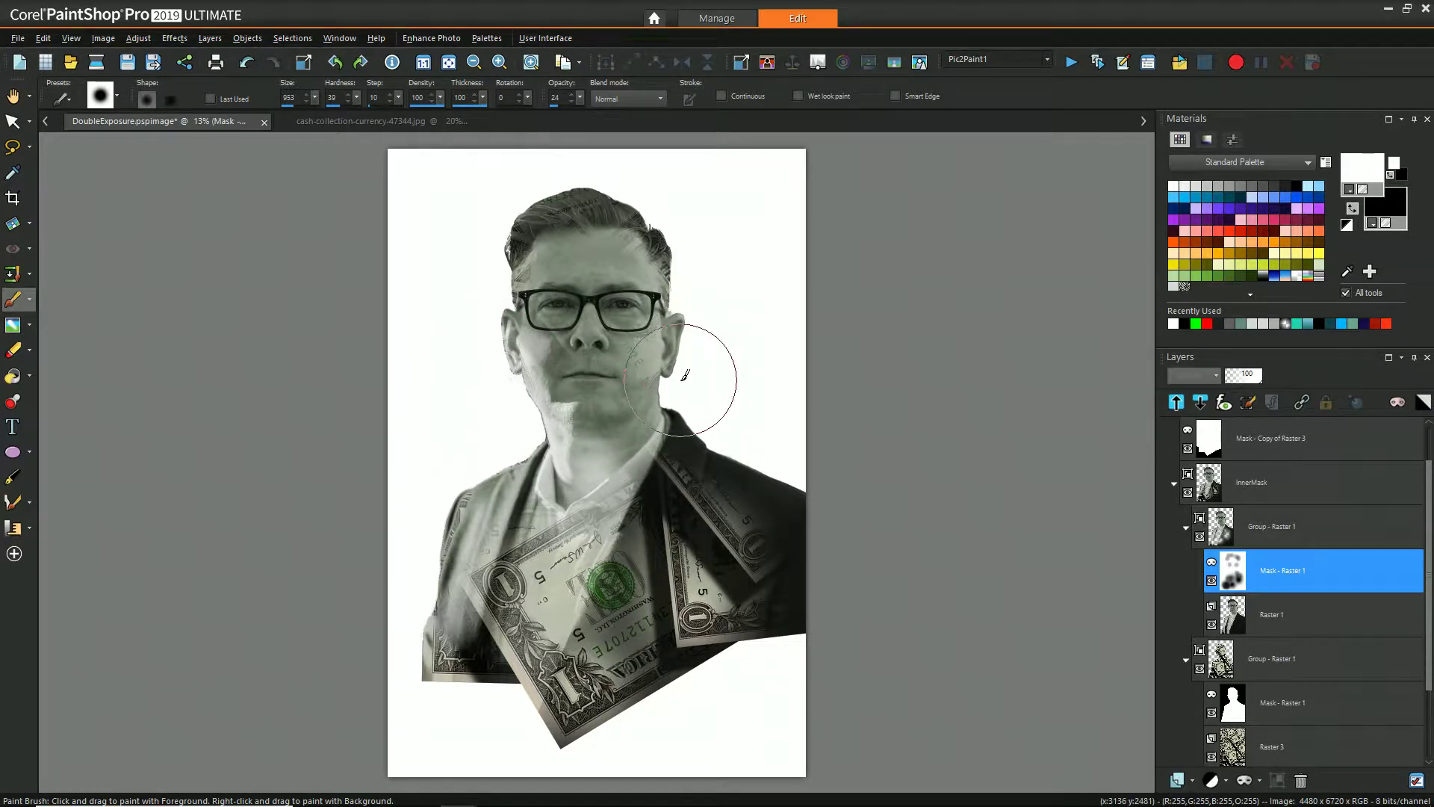
{"action": "right_click", "coordinate": [572, 469]}
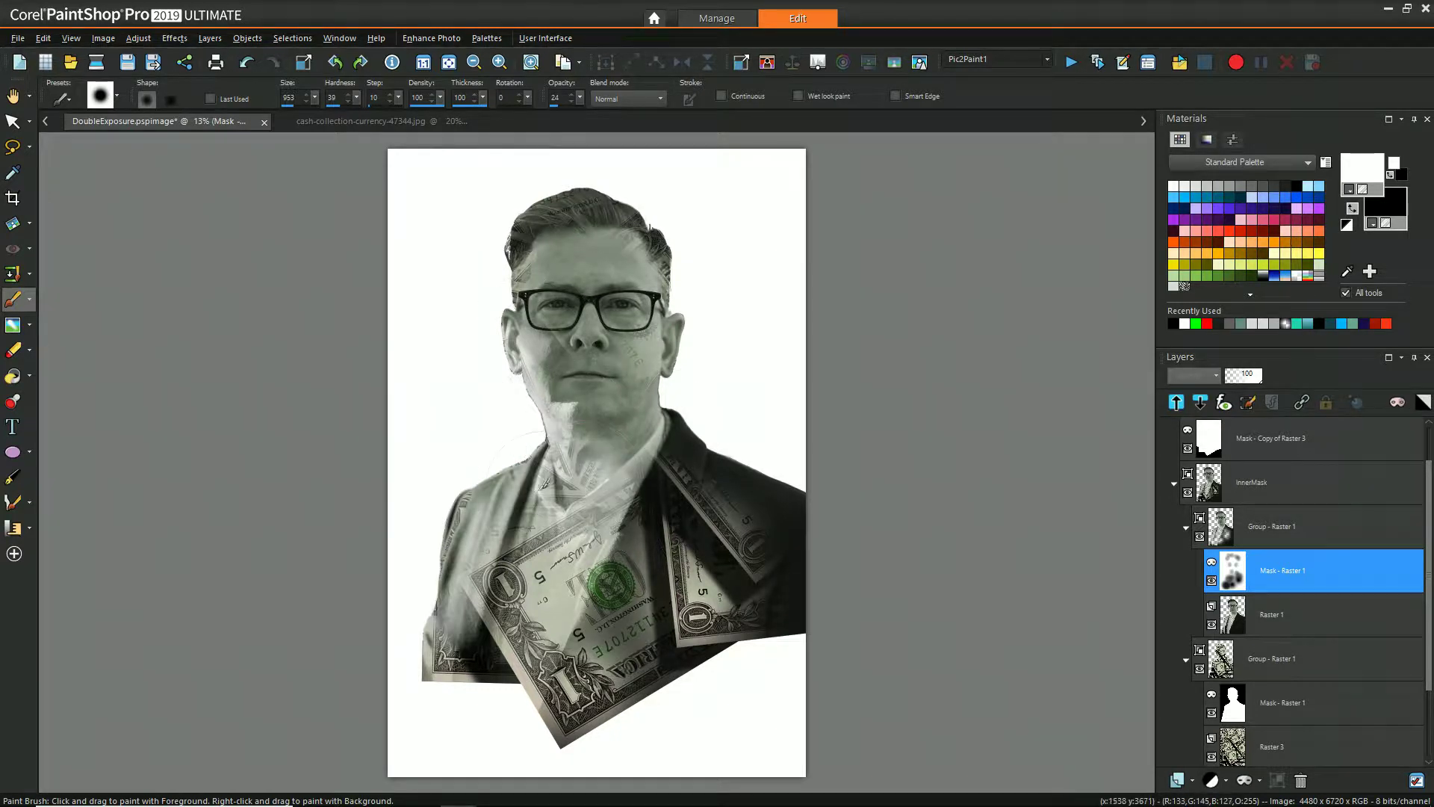
{"action": "right_click", "coordinate": [632, 433]}
{"action": "right_click", "coordinate": [650, 460]}
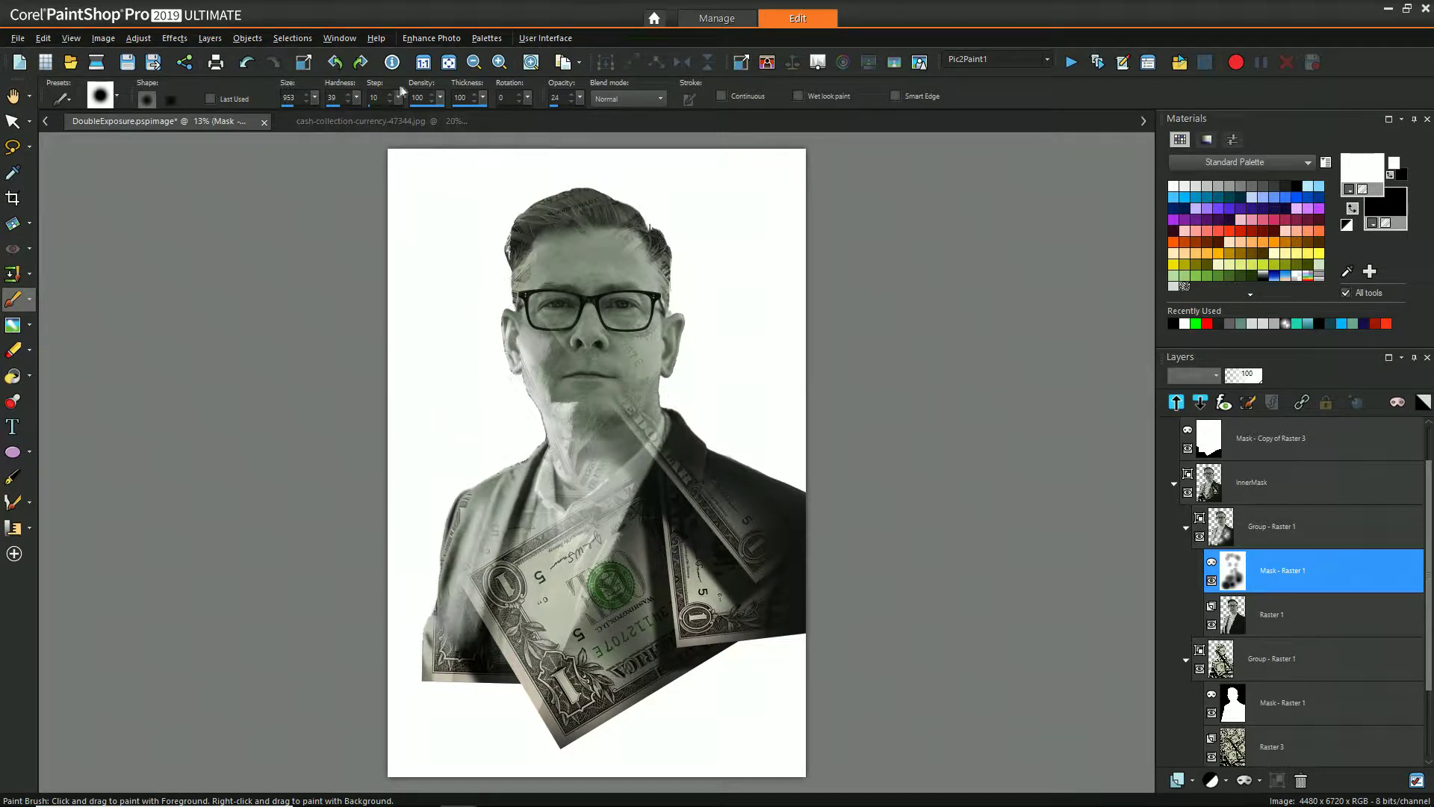
Step: At opacity 76, hardness 64, size 567, hide bill texture on the collar and lapel
{"action": "left_click_drag", "start_coordinate": [580, 99], "coordinate": [636, 109]}
{"action": "mouse_move", "coordinate": [357, 98]}
{"action": "left_mouse_down"}
{"action": "mouse_move", "coordinate": [383, 111]}
{"action": "mouse_move", "coordinate": [310, 110]}
{"action": "left_mouse_up"}
{"action": "scroll", "coordinate": [650, 471], "scroll_direction": "up", "scroll_amount": 4}
{"action": "left_click_drag", "start_coordinate": [695, 437], "coordinate": [613, 514]}
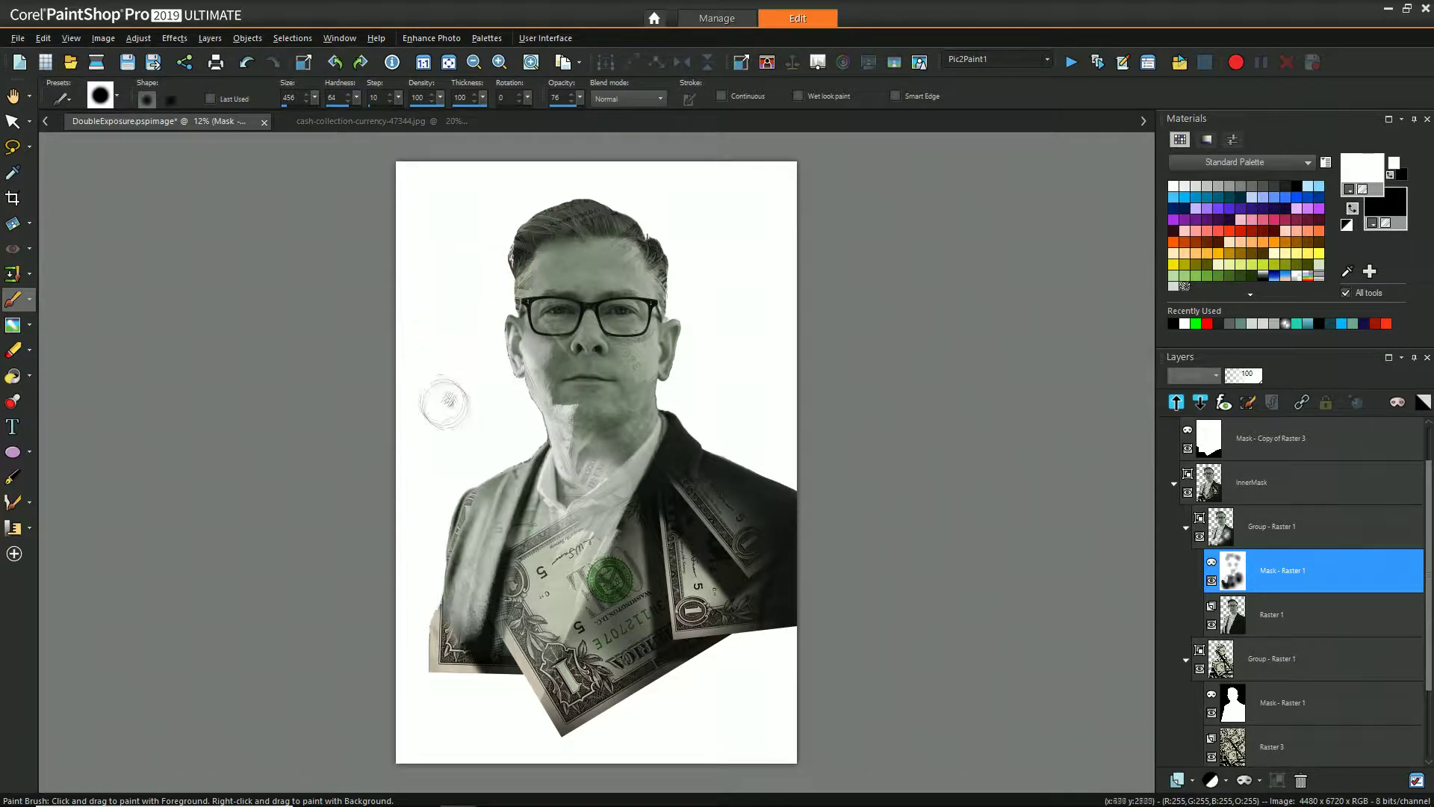
{"action": "mouse_move", "coordinate": [595, 217]}
{"action": "left_mouse_down"}
{"action": "mouse_move", "coordinate": [526, 238]}
{"action": "mouse_move", "coordinate": [662, 227]}
{"action": "left_mouse_up"}
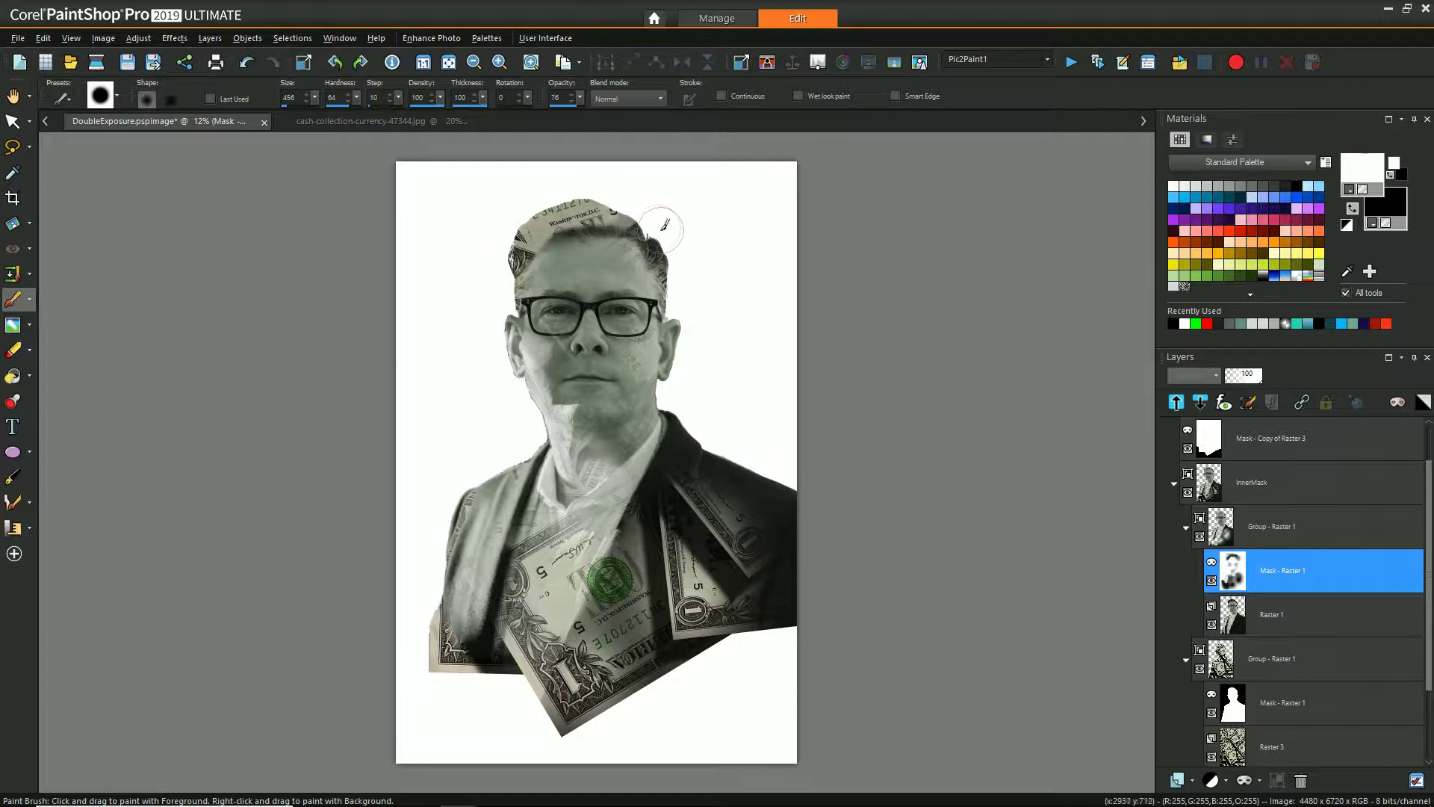
{"action": "key", "text": "ctrl+z"}
{"action": "key", "text": "ctrl+z"}
Step: At opacity 40, reveal faint banknote texture in the hair and the dollar seal over the right lens
{"action": "left_click", "coordinate": [580, 98]}
{"action": "left_click_drag", "start_coordinate": [579, 102], "coordinate": [553, 104]}
{"action": "mouse_move", "coordinate": [534, 222]}
{"action": "left_mouse_down"}
{"action": "mouse_move", "coordinate": [638, 216]}
{"action": "mouse_move", "coordinate": [665, 263]}
{"action": "left_mouse_up"}
{"action": "left_click_drag", "start_coordinate": [529, 237], "coordinate": [497, 287]}
{"action": "mouse_move", "coordinate": [561, 221]}
{"action": "left_mouse_down"}
{"action": "mouse_move", "coordinate": [643, 223]}
{"action": "mouse_move", "coordinate": [576, 211]}
{"action": "mouse_move", "coordinate": [508, 234]}
{"action": "left_mouse_up"}
{"action": "left_click_drag", "start_coordinate": [606, 207], "coordinate": [619, 208]}
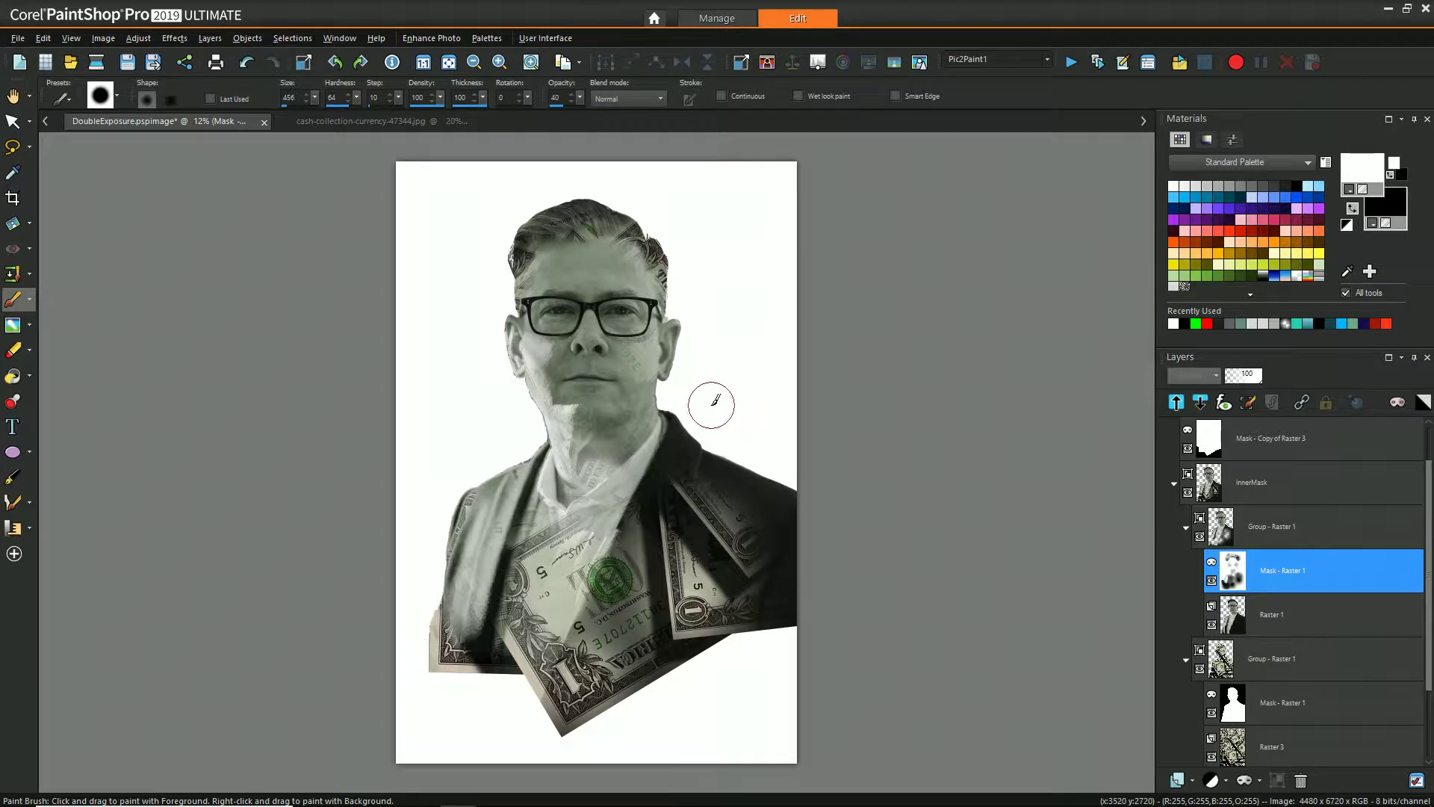
{"action": "left_click", "coordinate": [637, 323]}
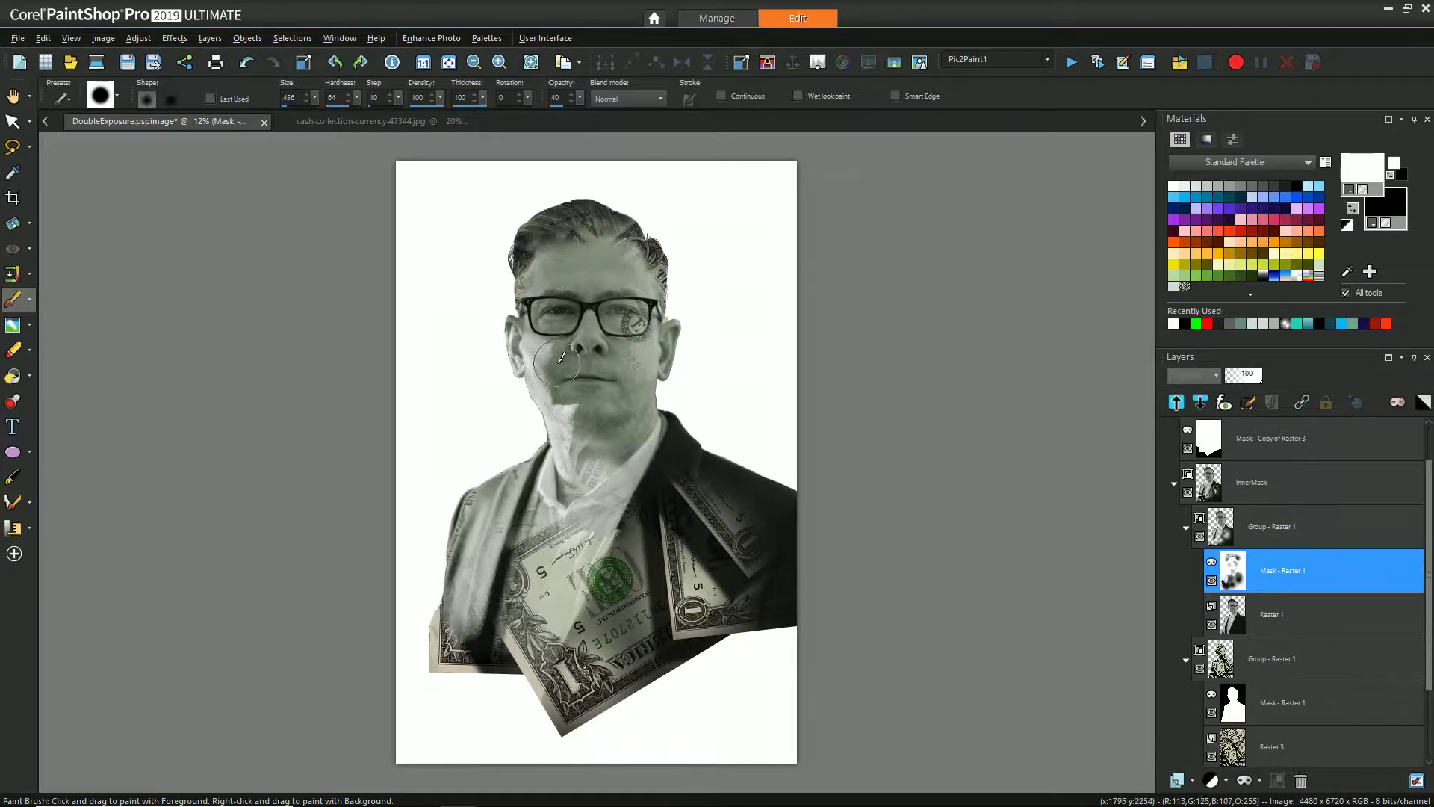
{"action": "scroll", "coordinate": [464, 506], "scroll_direction": "down", "scroll_amount": 1}
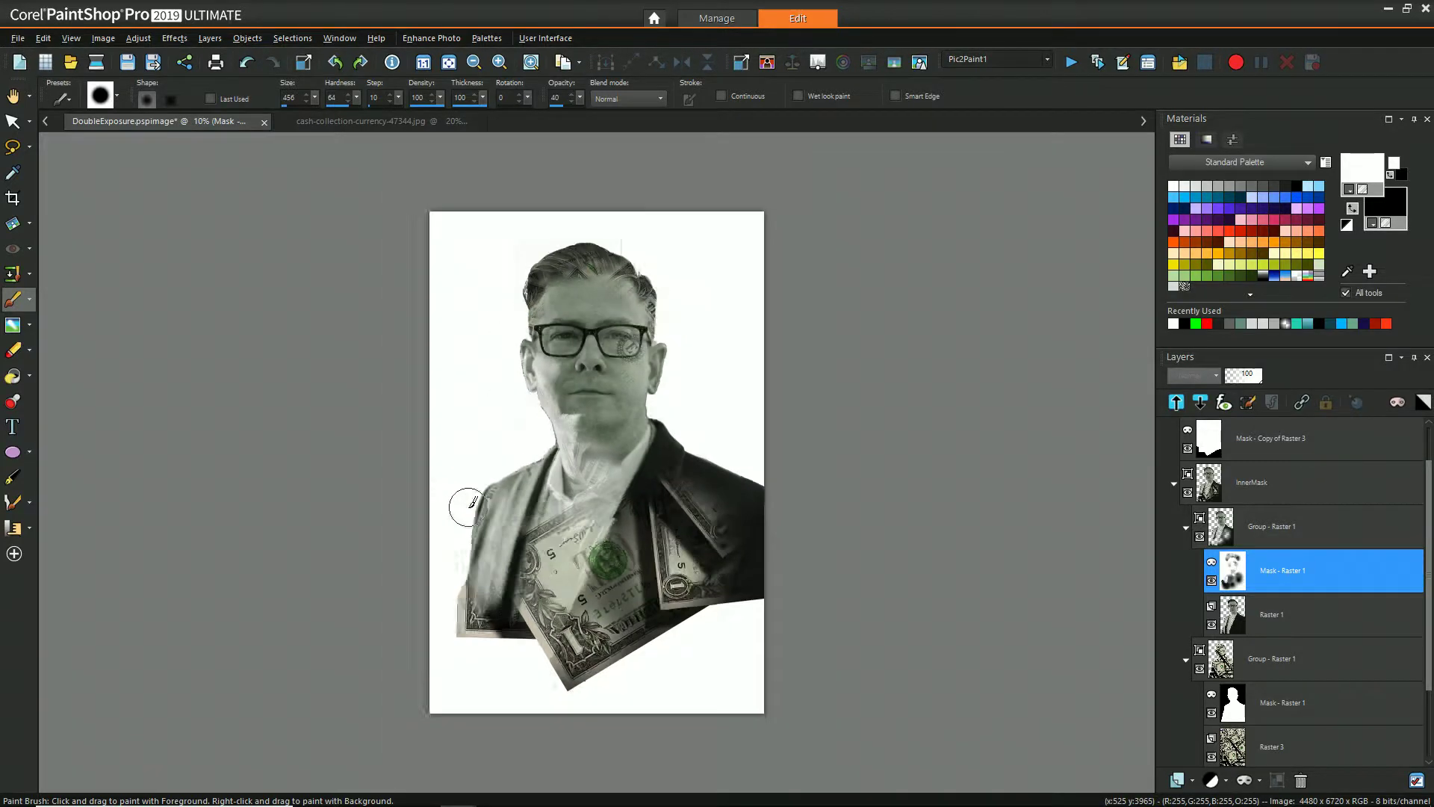
{"action": "scroll", "coordinate": [449, 506], "scroll_direction": "up", "scroll_amount": 1}
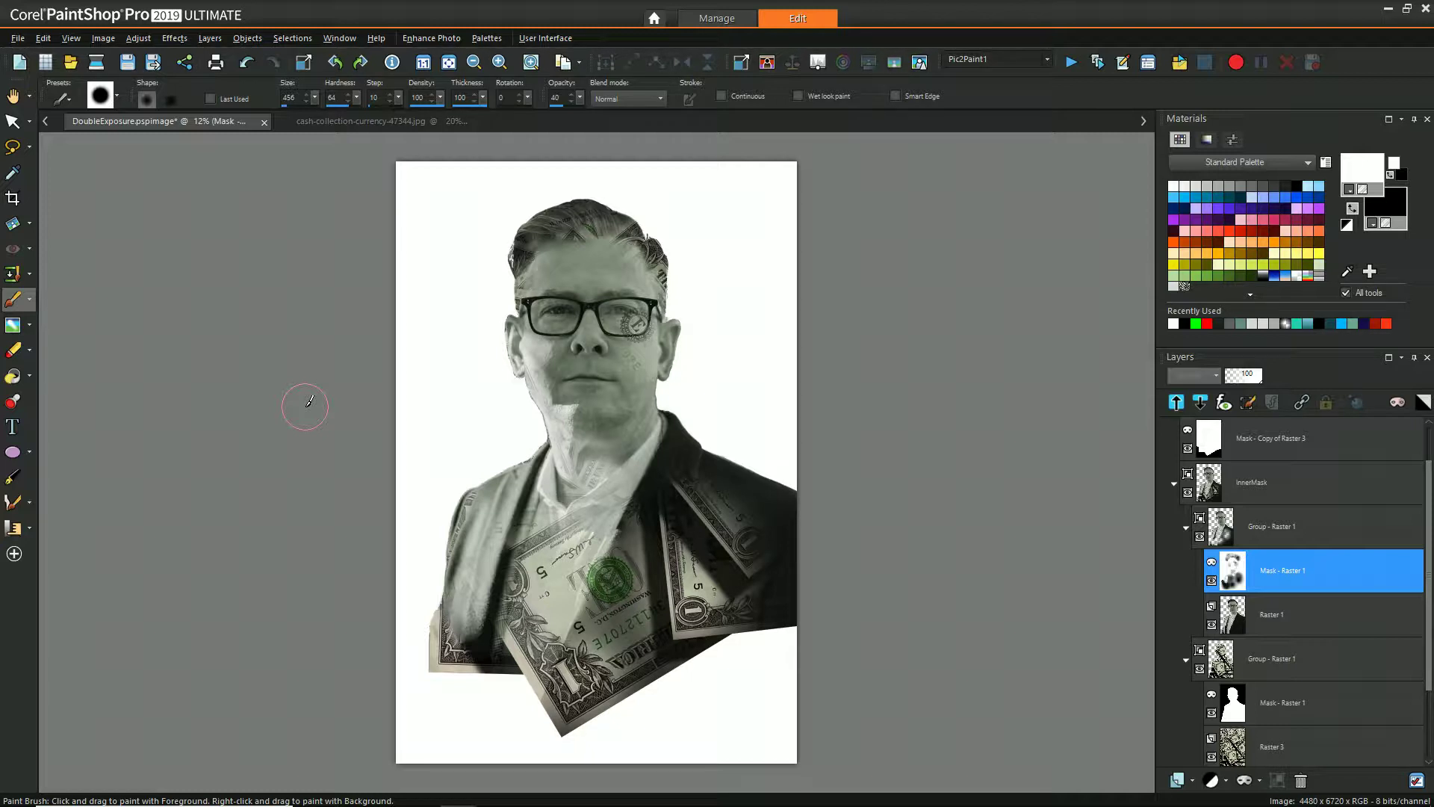
Step: Blend dollar texture around the mouth and left eye, then clean it off the nose at size 317
{"action": "left_click_drag", "start_coordinate": [572, 384], "coordinate": [608, 383]}
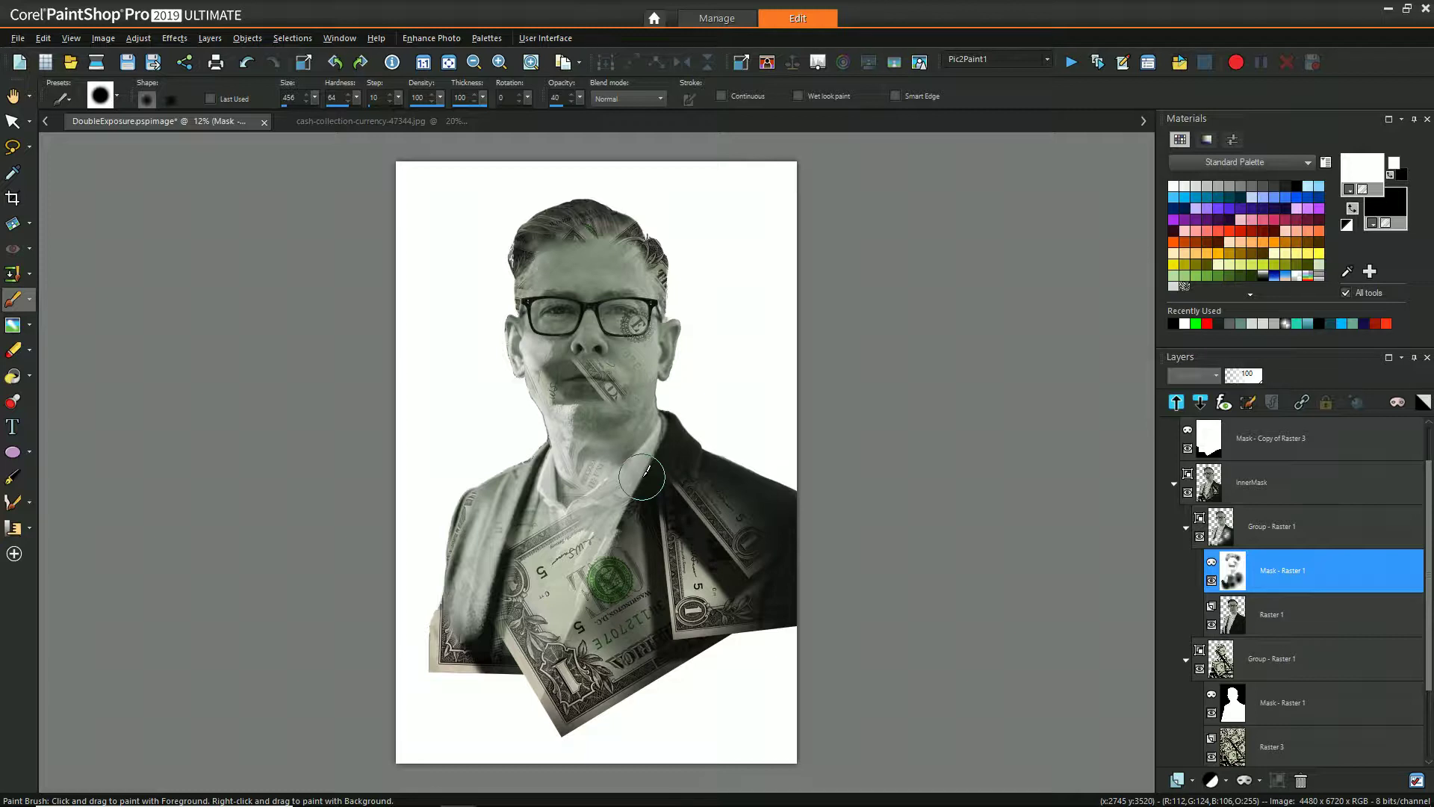
{"action": "left_click_drag", "start_coordinate": [586, 328], "coordinate": [623, 415]}
{"action": "mouse_move", "coordinate": [565, 328]}
{"action": "left_mouse_down"}
{"action": "mouse_move", "coordinate": [576, 373]}
{"action": "mouse_move", "coordinate": [540, 369]}
{"action": "left_mouse_up"}
{"action": "left_click_drag", "start_coordinate": [538, 288], "coordinate": [572, 308]}
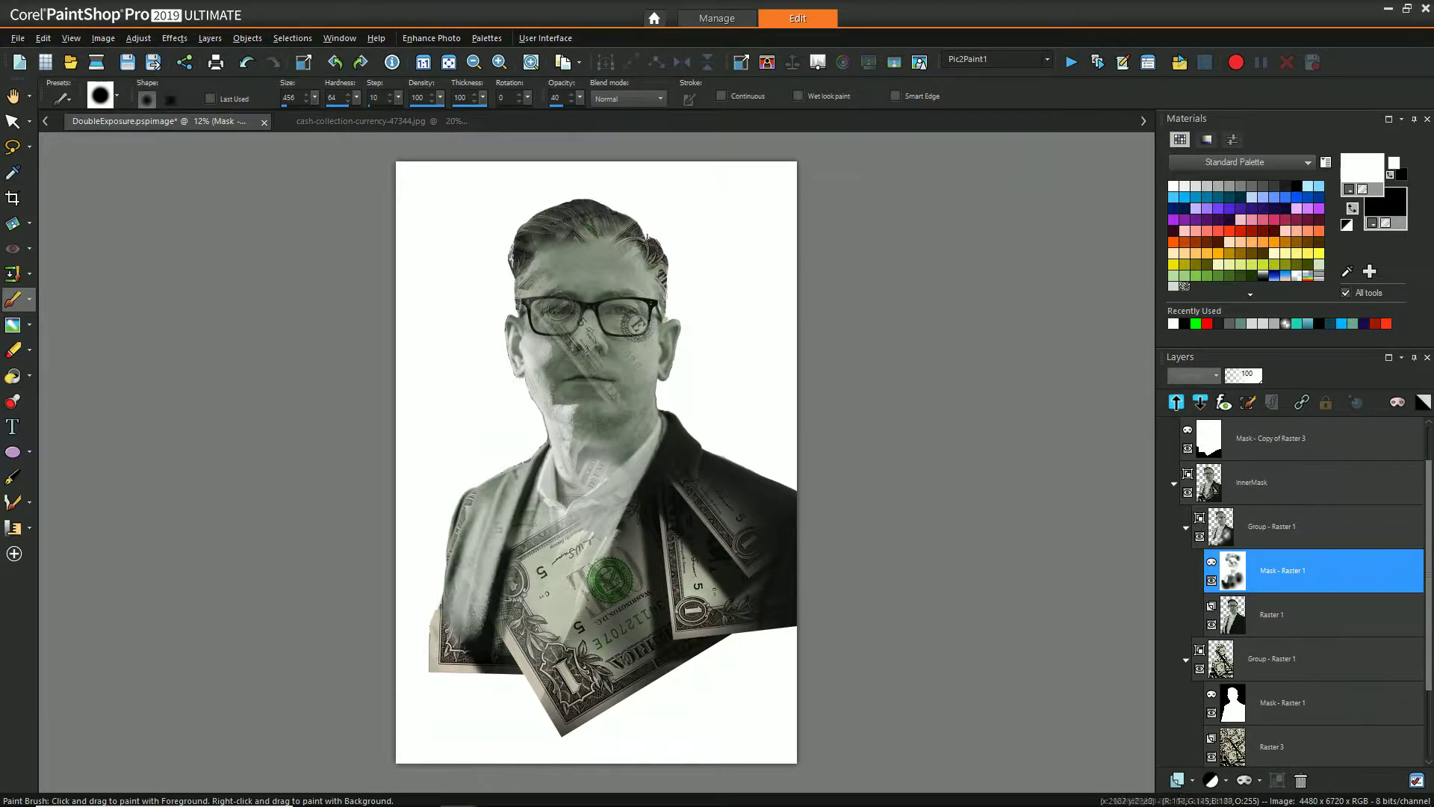
{"action": "mouse_move", "coordinate": [581, 97]}
{"action": "left_mouse_down"}
{"action": "mouse_move", "coordinate": [586, 115]}
{"action": "mouse_move", "coordinate": [628, 114]}
{"action": "left_mouse_up"}
{"action": "left_click_drag", "start_coordinate": [315, 98], "coordinate": [307, 112]}
{"action": "left_click_drag", "start_coordinate": [594, 316], "coordinate": [594, 351]}
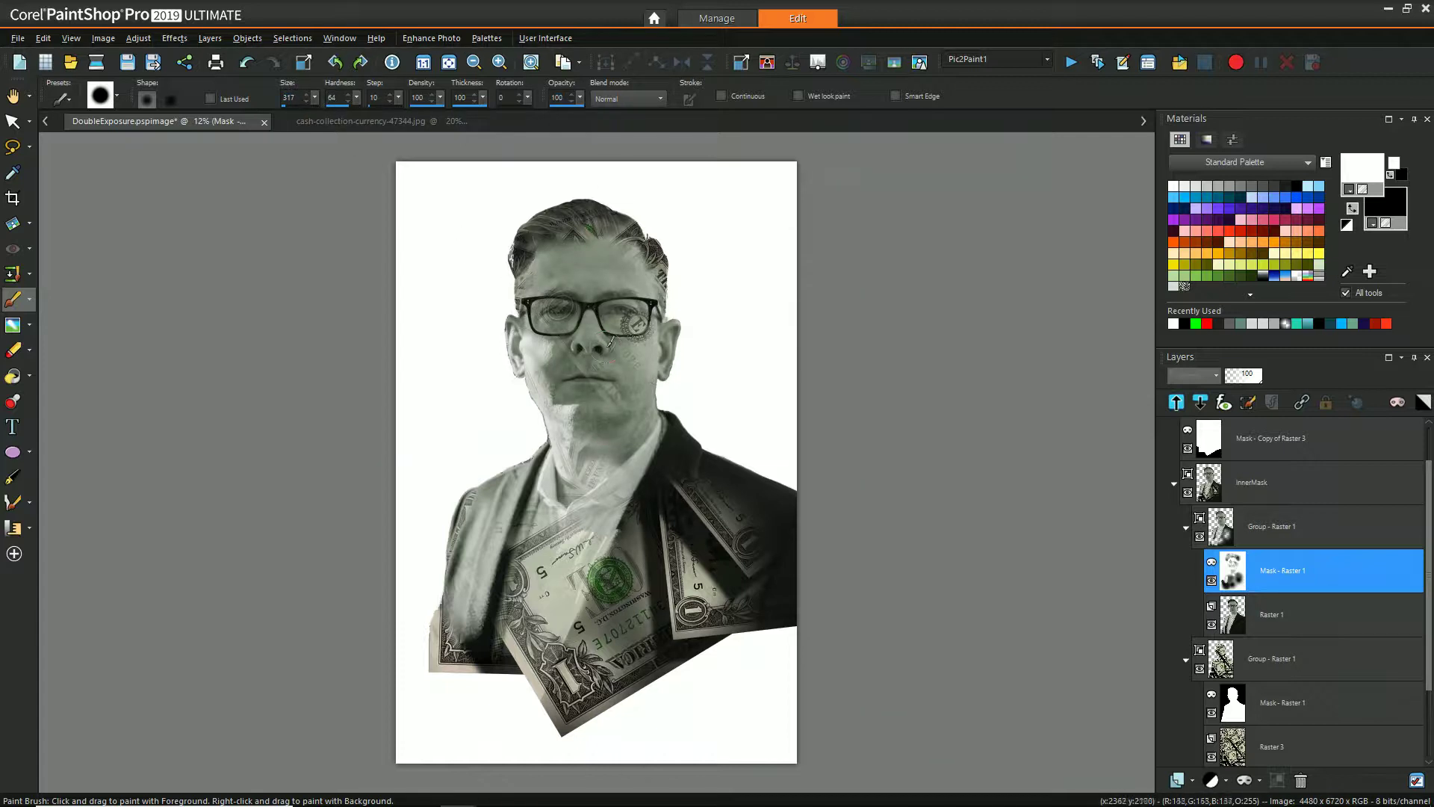
Step: With a large, fully soft brush at opacity 63, reveal banknote texture over the lower-left jacket
{"action": "scroll", "coordinate": [635, 381], "scroll_direction": "up", "scroll_amount": 1}
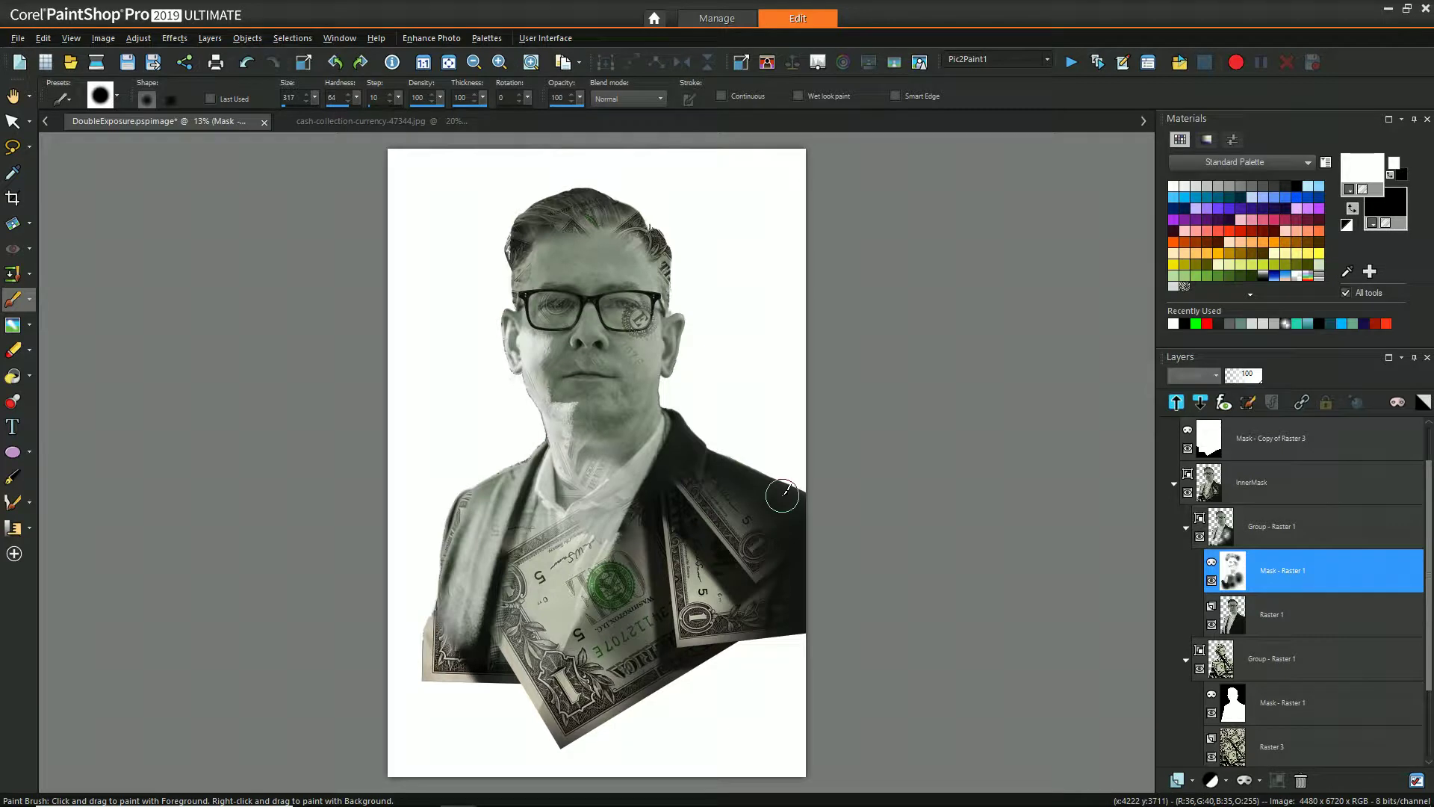
{"action": "left_click_drag", "start_coordinate": [316, 98], "coordinate": [343, 102]}
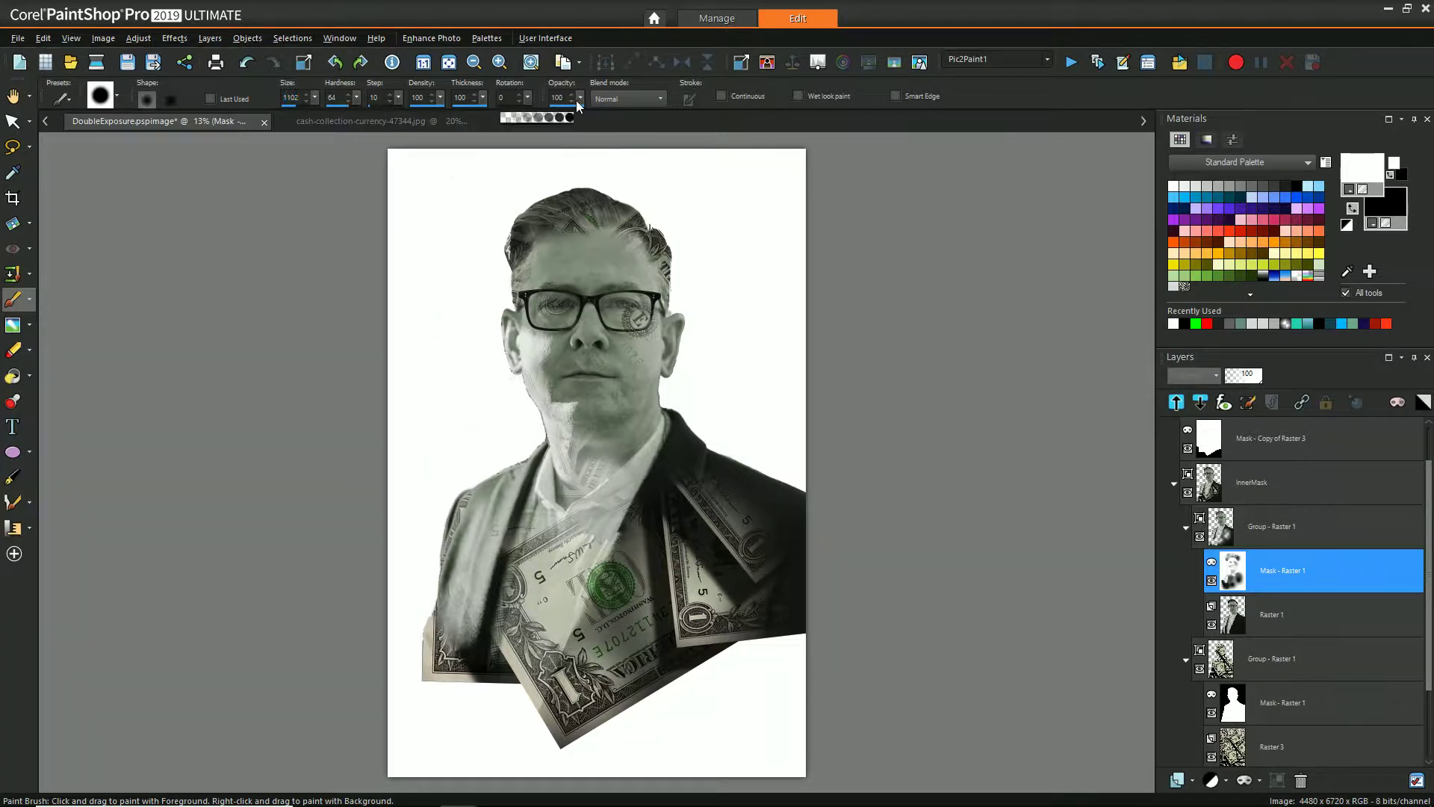
{"action": "left_click_drag", "start_coordinate": [577, 101], "coordinate": [549, 106]}
{"action": "left_click_drag", "start_coordinate": [356, 98], "coordinate": [287, 109]}
{"action": "mouse_move", "coordinate": [448, 641]}
{"action": "left_mouse_down"}
{"action": "mouse_move", "coordinate": [454, 685]}
{"action": "mouse_move", "coordinate": [404, 682]}
{"action": "left_mouse_up"}
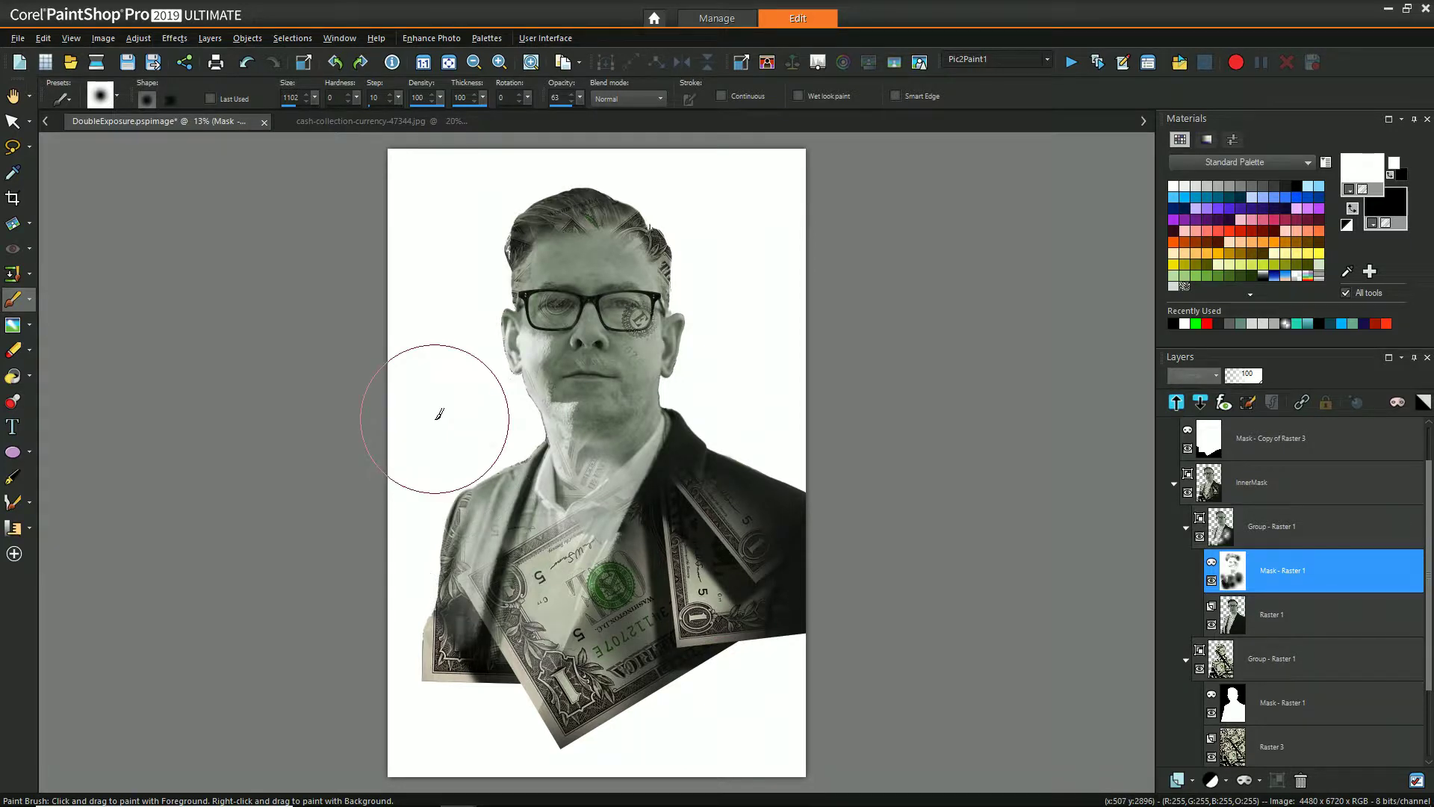
{"action": "left_click_drag", "start_coordinate": [562, 104], "coordinate": [570, 102]}
{"action": "right_click", "coordinate": [593, 267]}
{"action": "key", "text": "ctrl+z"}
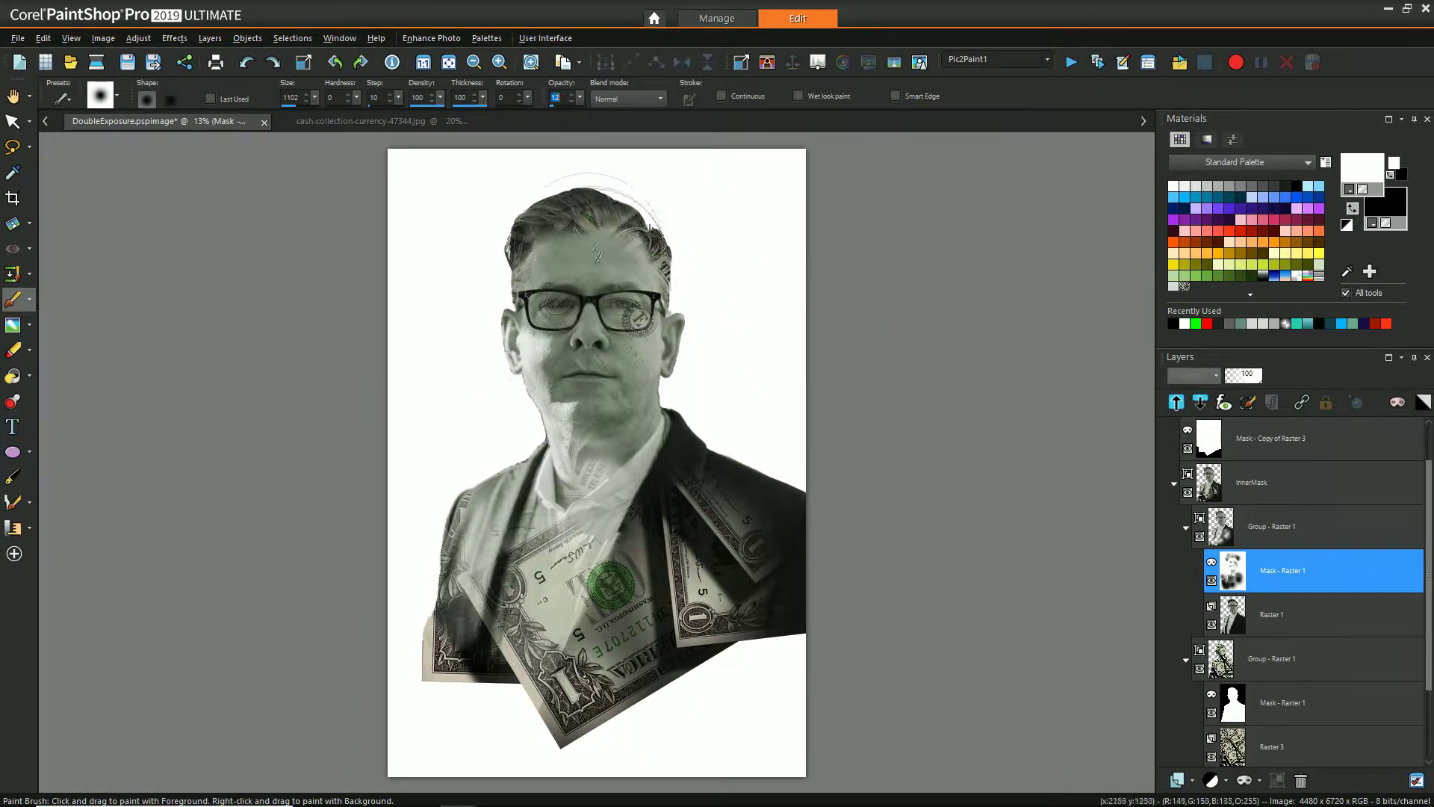
Step: At hardness 49, opacity 36, size 335, hide the banknote texture on the forehead
{"action": "scroll", "coordinate": [788, 414], "scroll_direction": "up", "scroll_amount": 2}
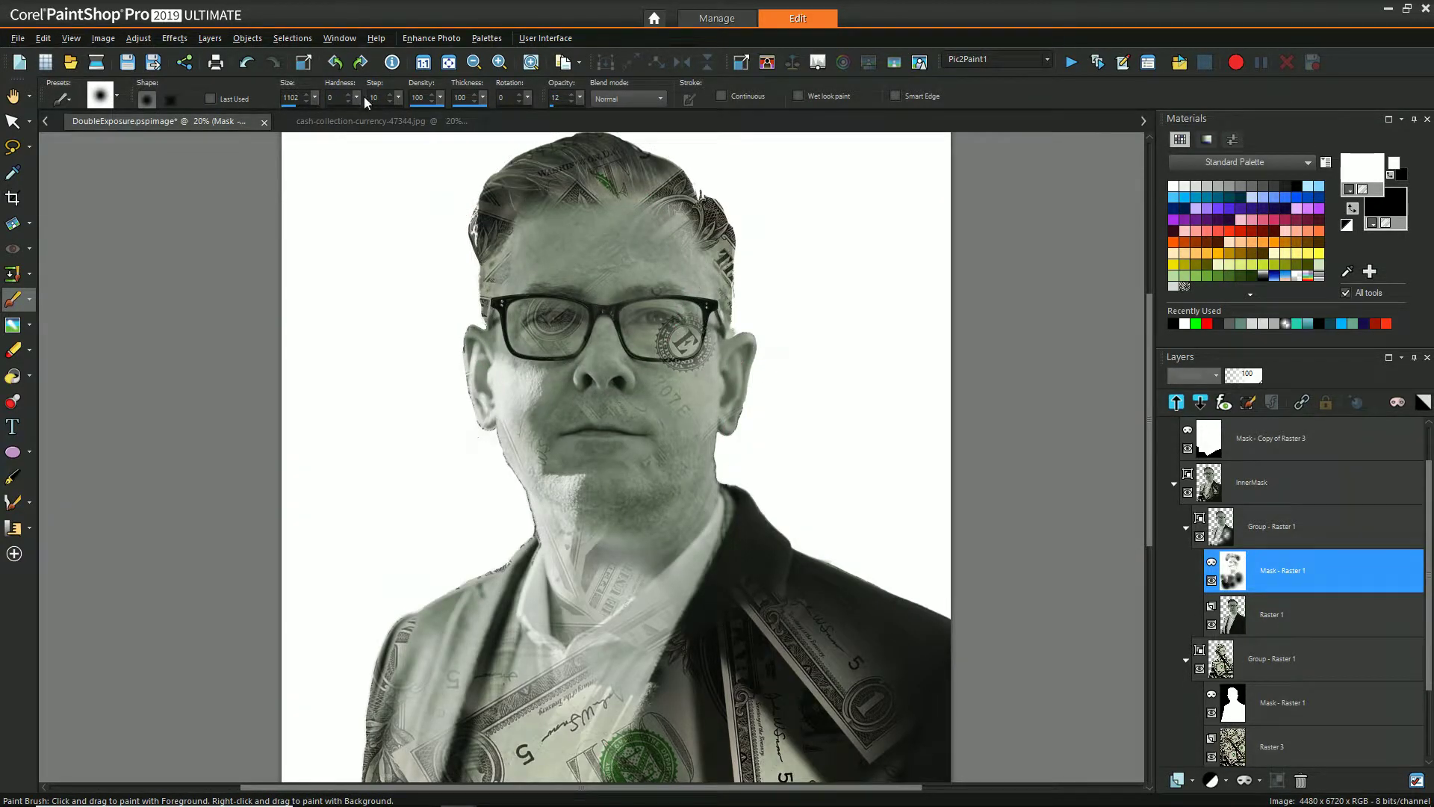
{"action": "left_click_drag", "start_coordinate": [357, 98], "coordinate": [396, 105]}
{"action": "left_click_drag", "start_coordinate": [581, 98], "coordinate": [599, 104]}
{"action": "left_click_drag", "start_coordinate": [314, 99], "coordinate": [288, 105]}
{"action": "mouse_move", "coordinate": [610, 284]}
{"action": "left_mouse_down"}
{"action": "mouse_move", "coordinate": [694, 222]}
{"action": "mouse_move", "coordinate": [696, 282]}
{"action": "left_mouse_up"}
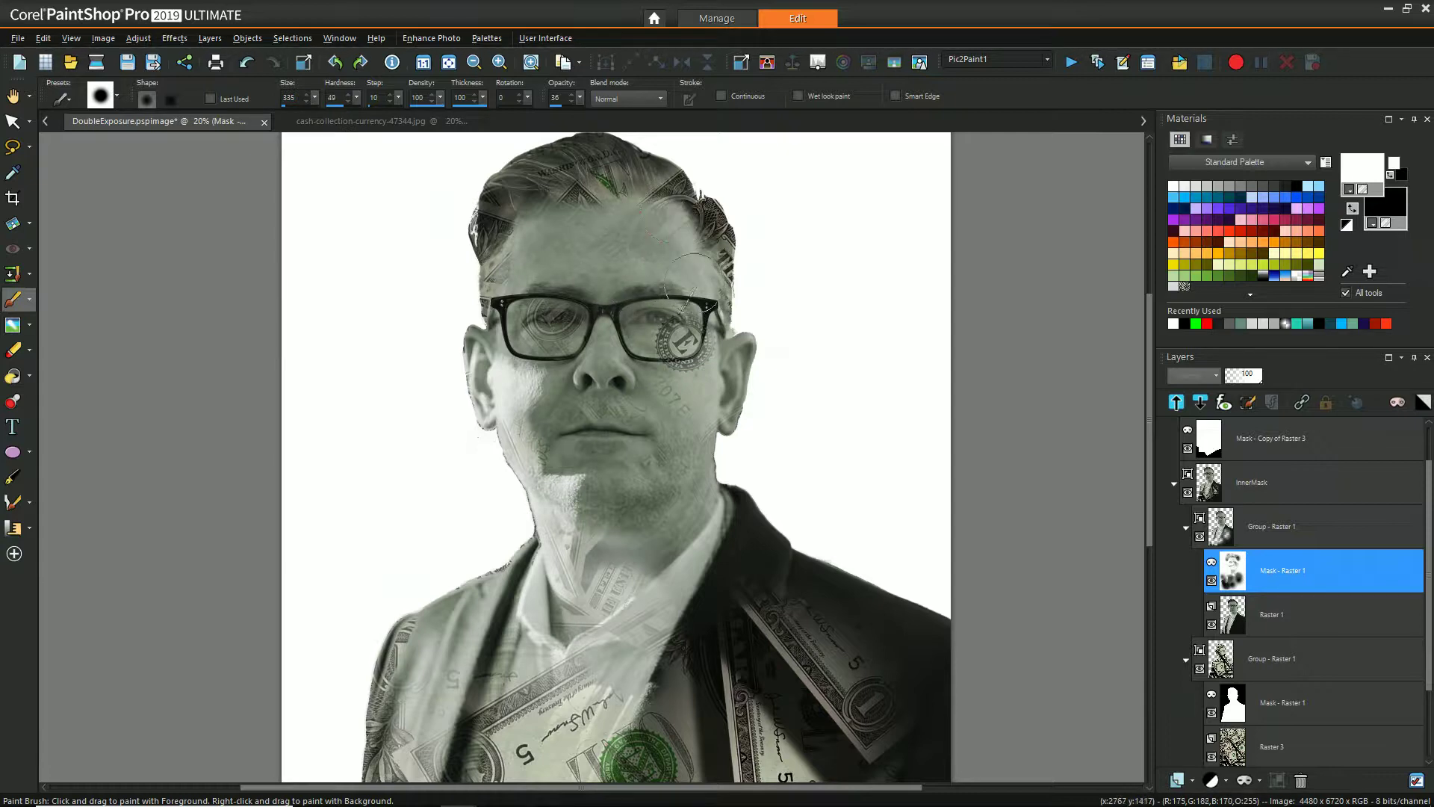
Step: Collapse Group - Raster 1, InnerMask and Group - Copy of Raster 3 in the Layers palette
{"action": "scroll", "coordinate": [368, 416], "scroll_direction": "down", "scroll_amount": 2}
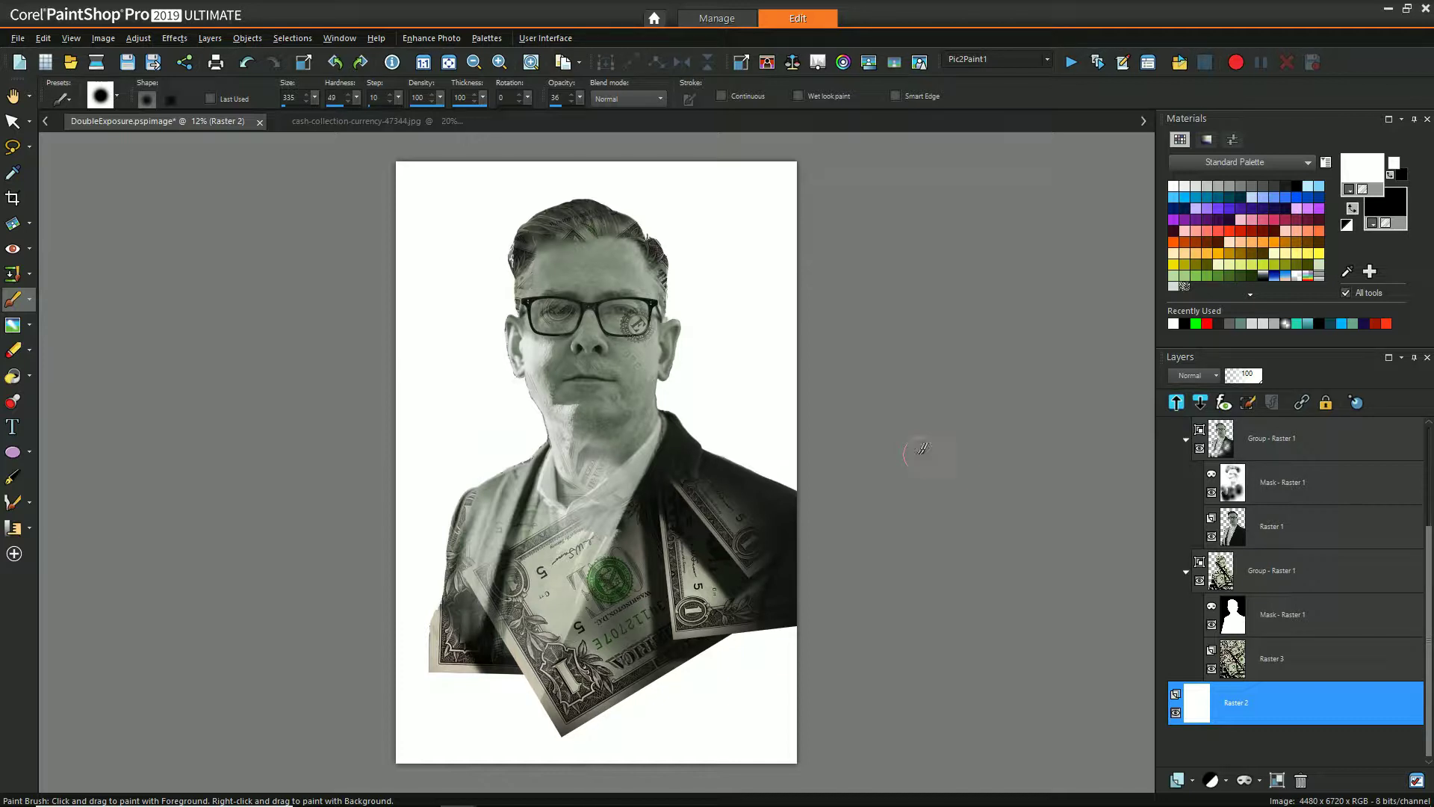
{"action": "scroll", "coordinate": [525, 433], "scroll_direction": "up", "scroll_amount": 4}
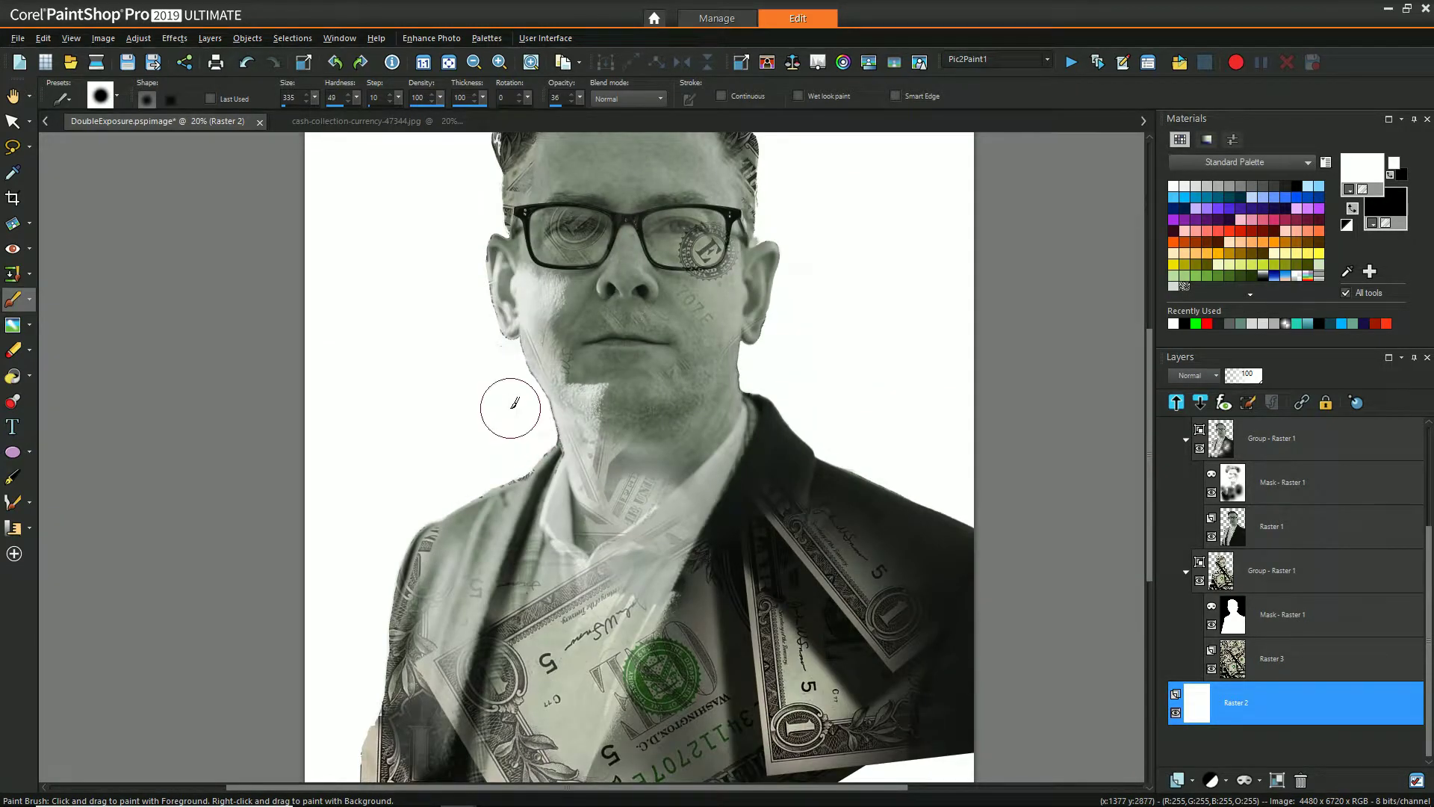
{"action": "left_click", "coordinate": [1187, 442]}
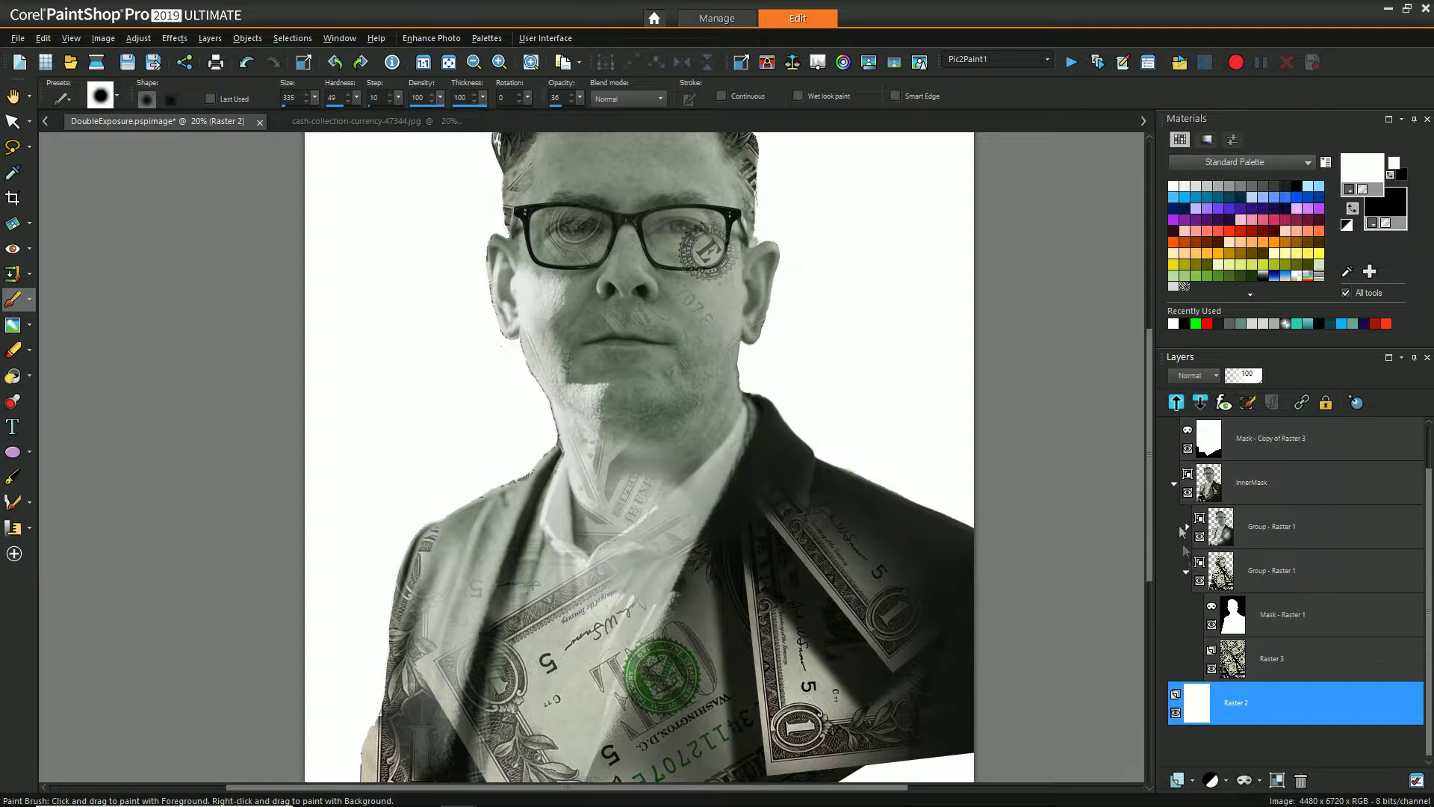
{"action": "left_click", "coordinate": [1174, 484]}
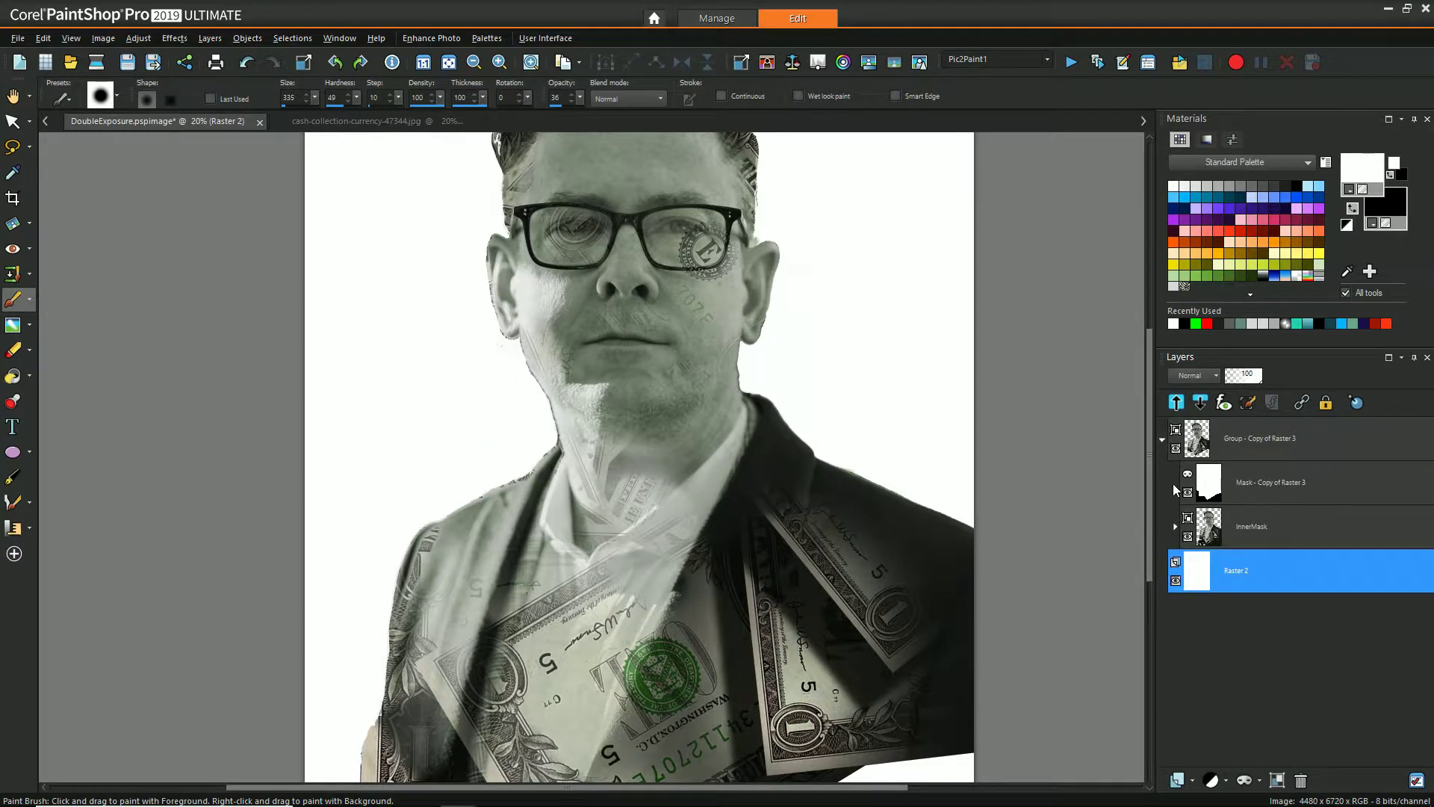
{"action": "left_click", "coordinate": [1162, 441]}
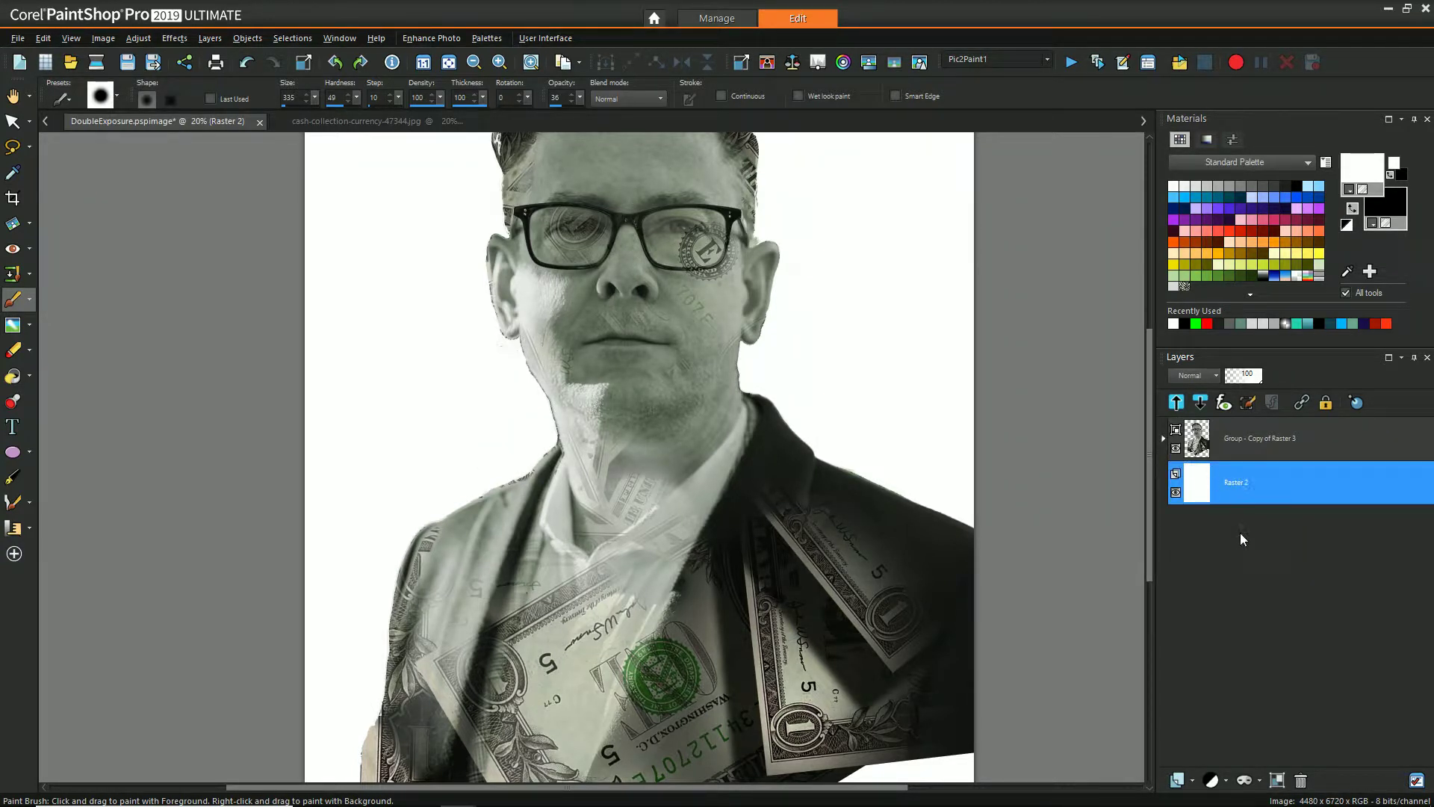
Step: Check the top group's layer options and close them without changes
{"action": "right_click", "coordinate": [1232, 441]}
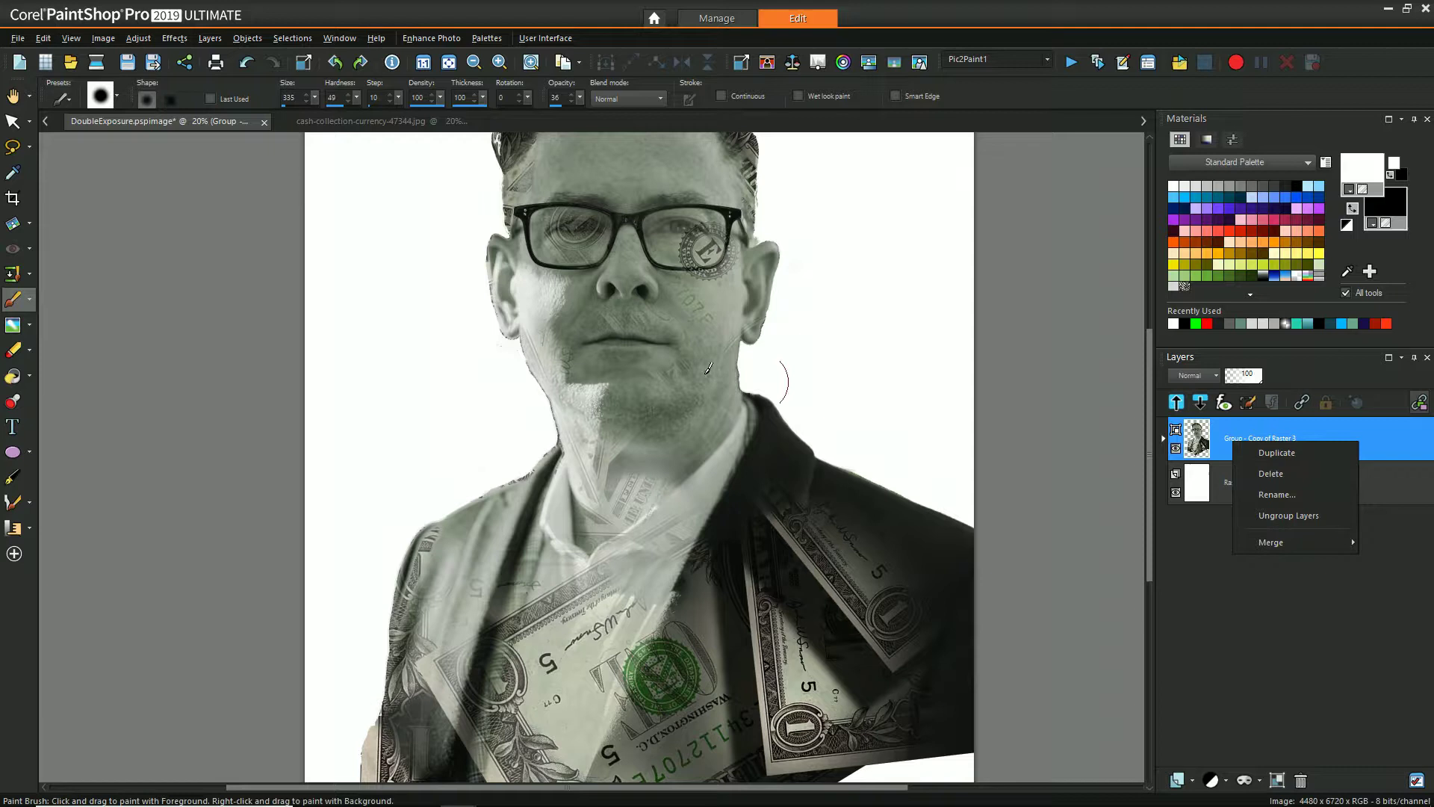
{"action": "left_click", "coordinate": [22, 98]}
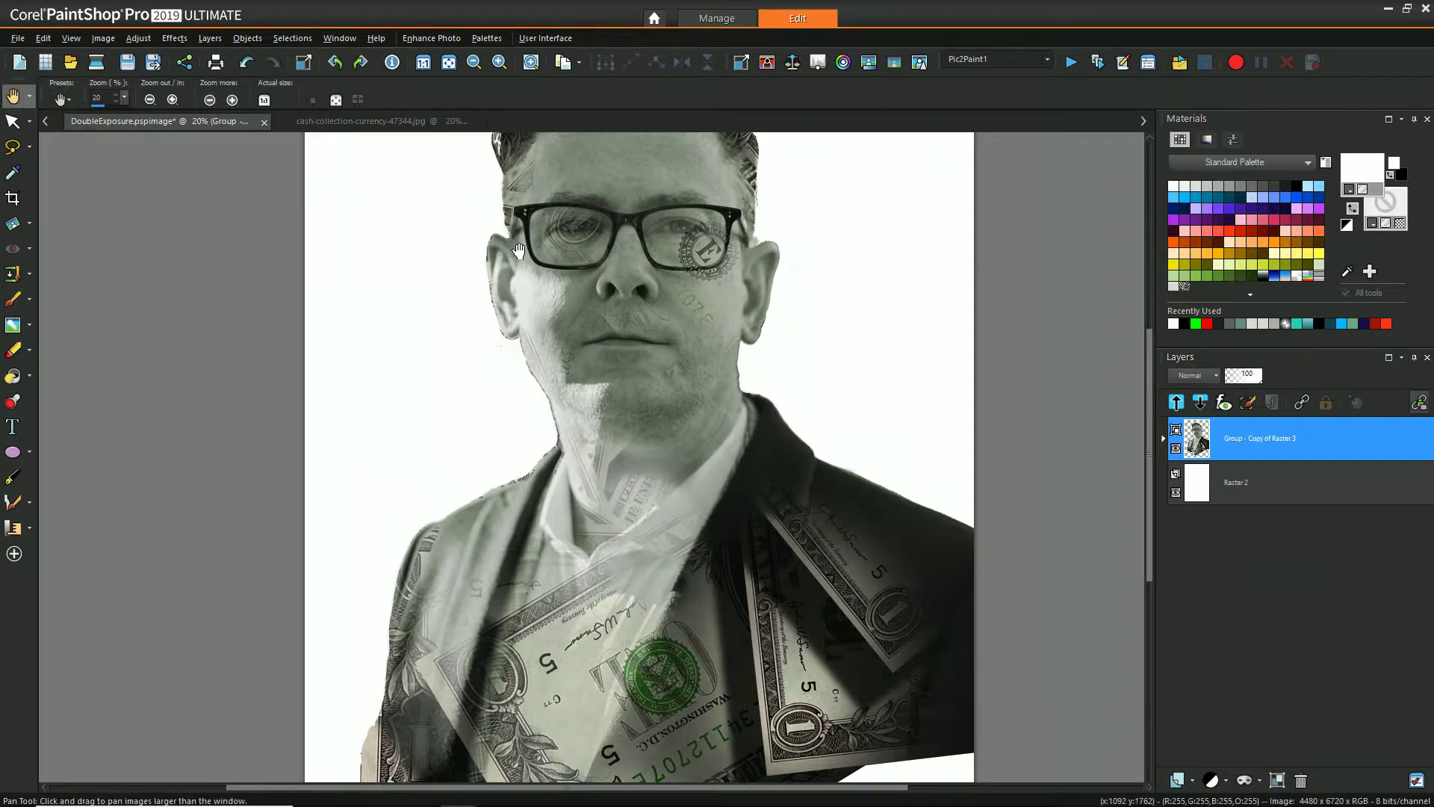
{"action": "right_click", "coordinate": [1233, 441]}
{"action": "right_click", "coordinate": [1218, 432]}
{"action": "right_click", "coordinate": [1218, 432]}
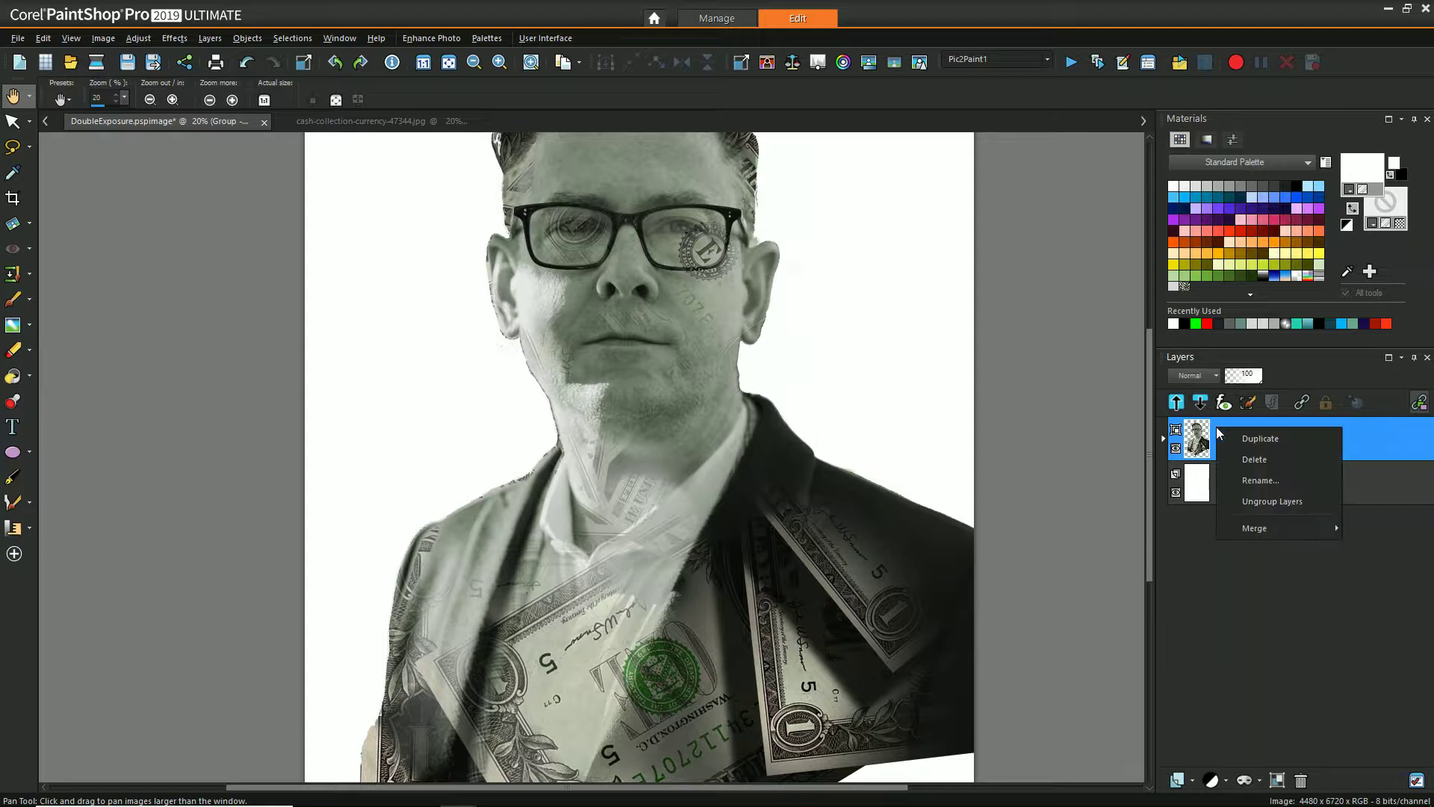
{"action": "mouse_move", "coordinate": [1191, 431]}
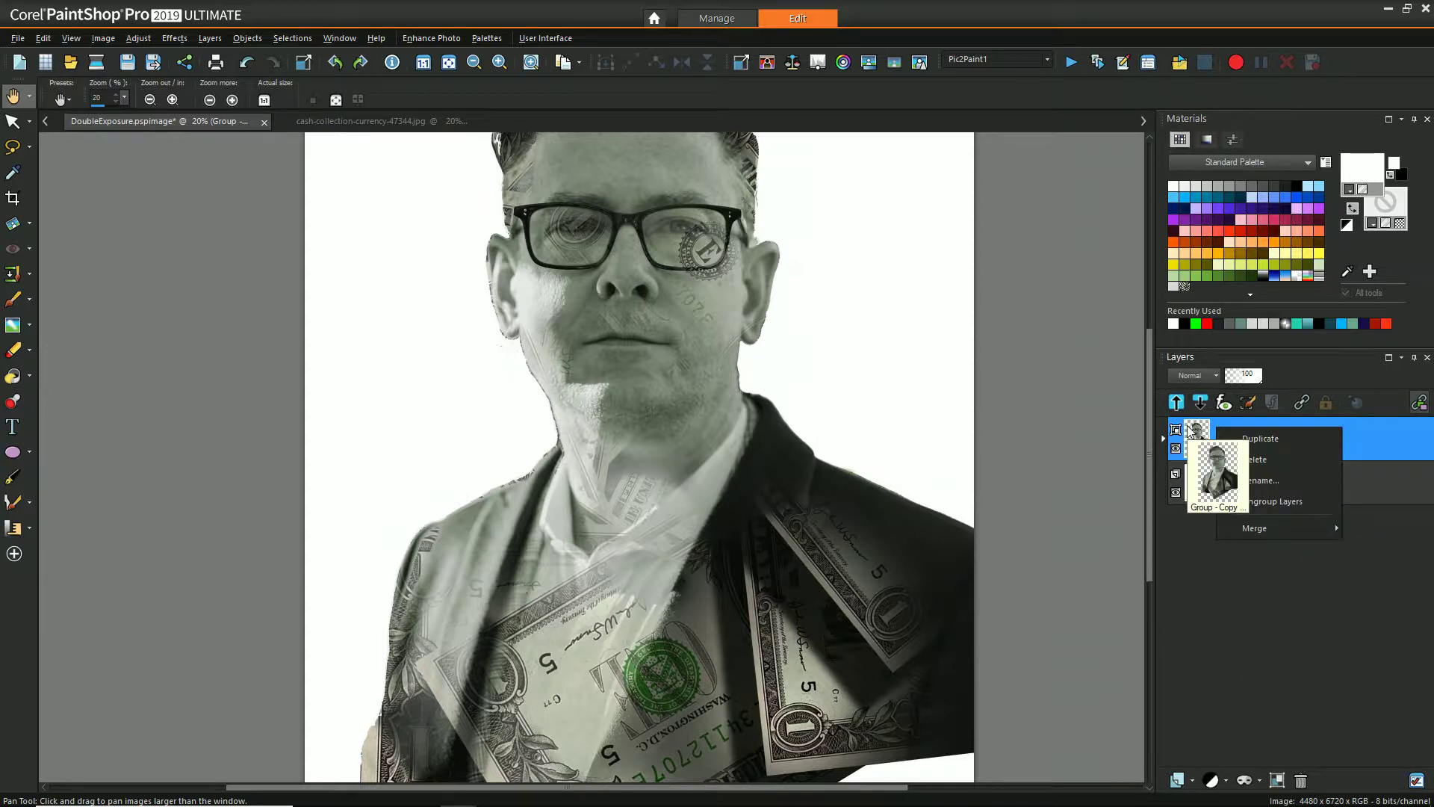
{"action": "left_click", "coordinate": [15, 101]}
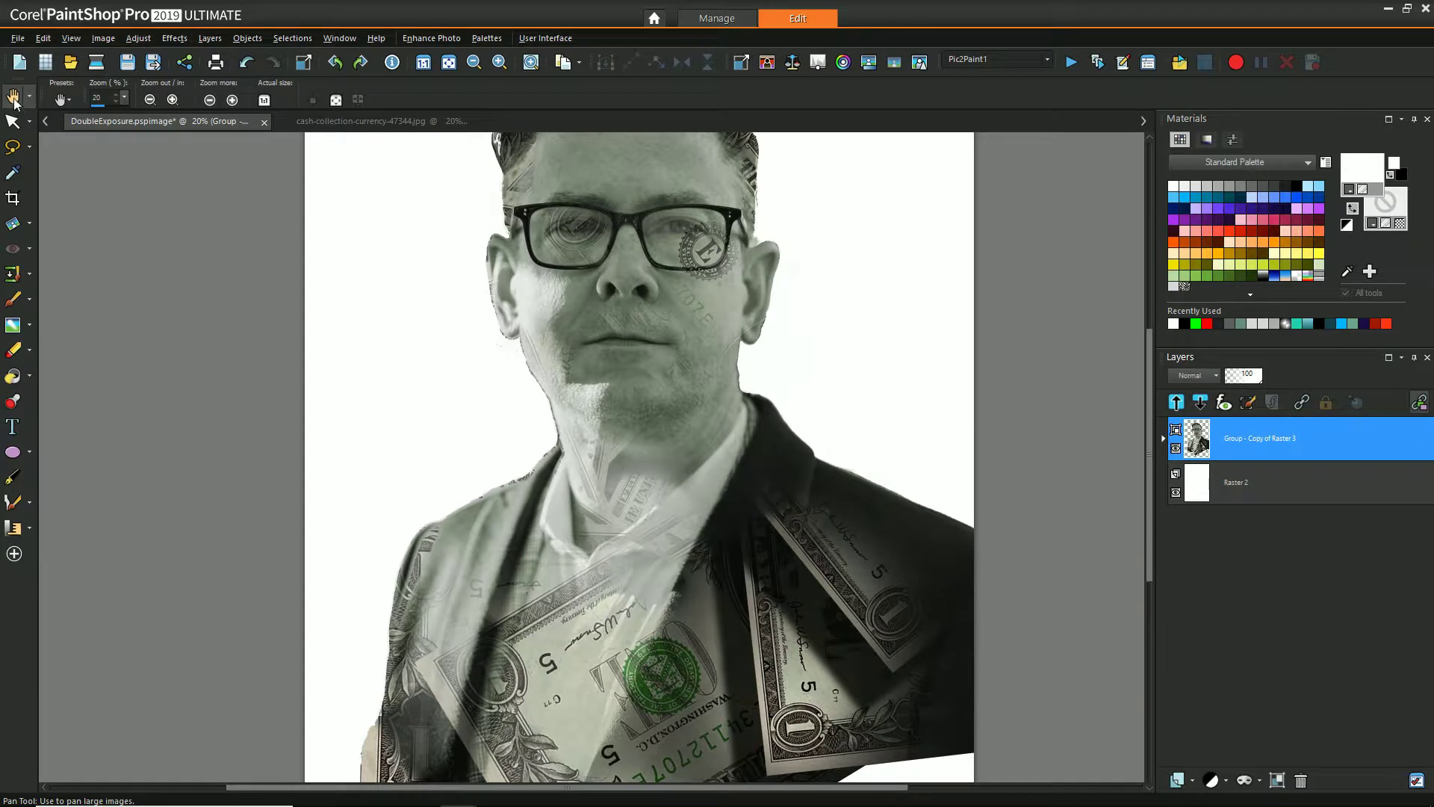
Step: Copy the merged image and paste it as a new top Raster 4 layer
{"action": "right_click", "coordinate": [633, 368]}
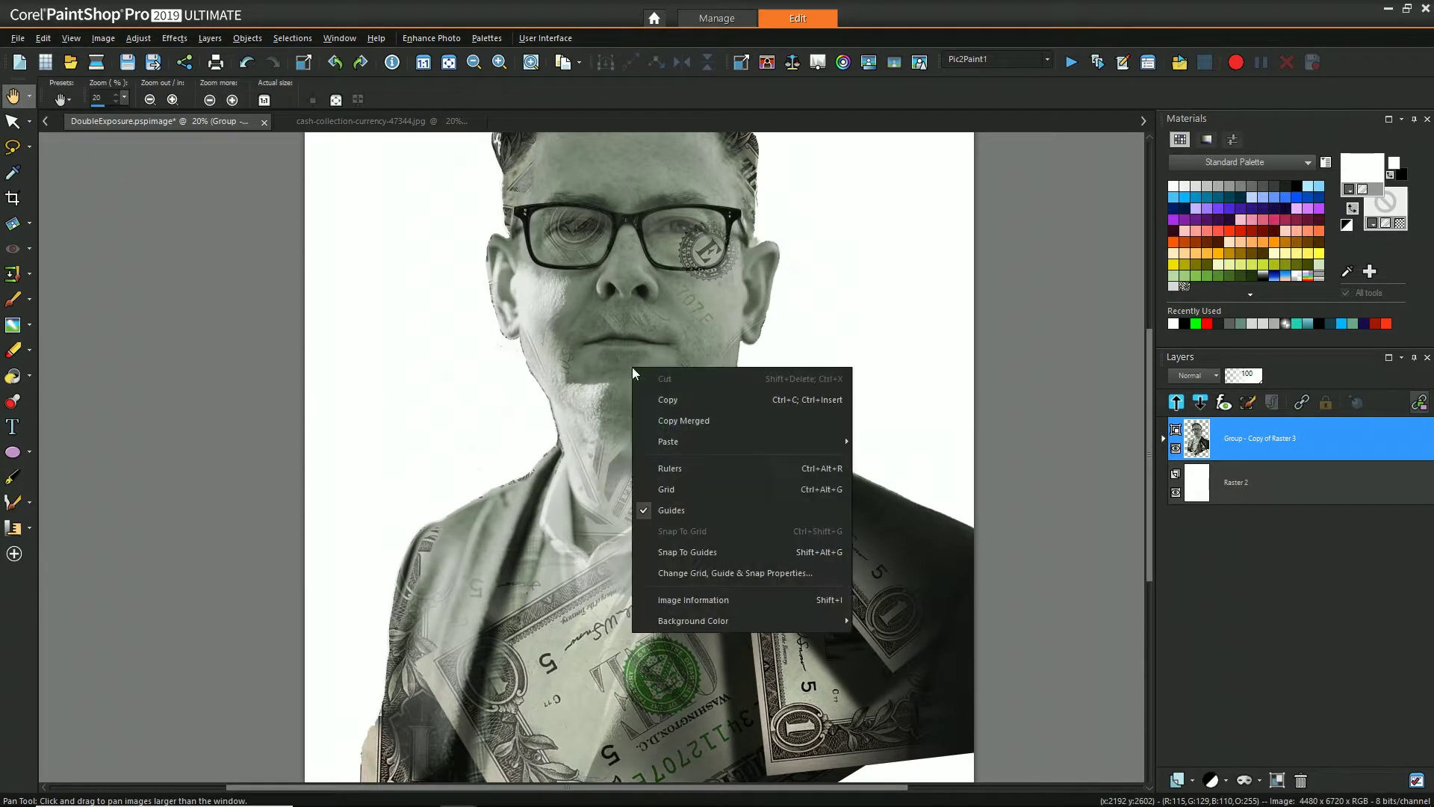
{"action": "left_click", "coordinate": [680, 422]}
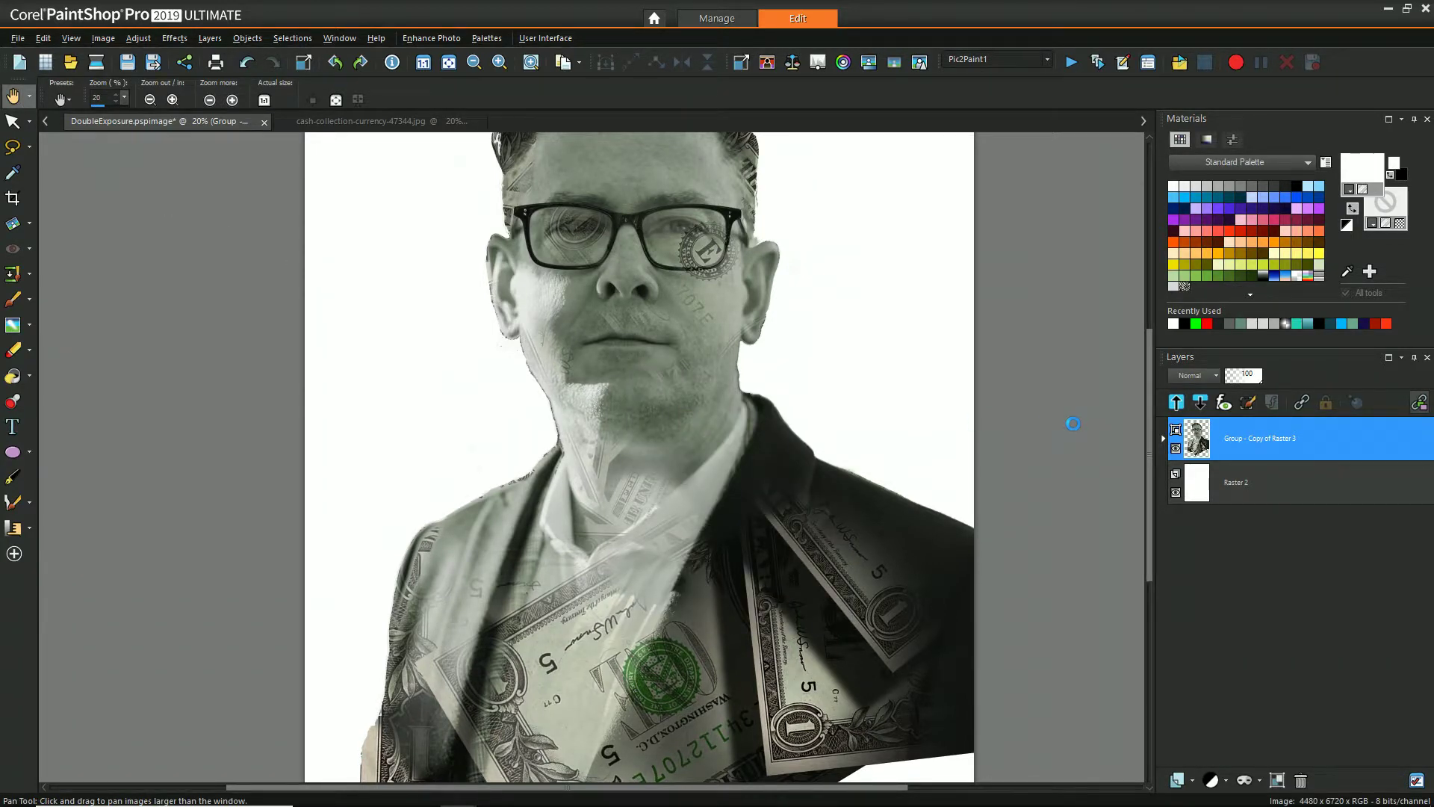
{"action": "left_click", "coordinate": [44, 38]}
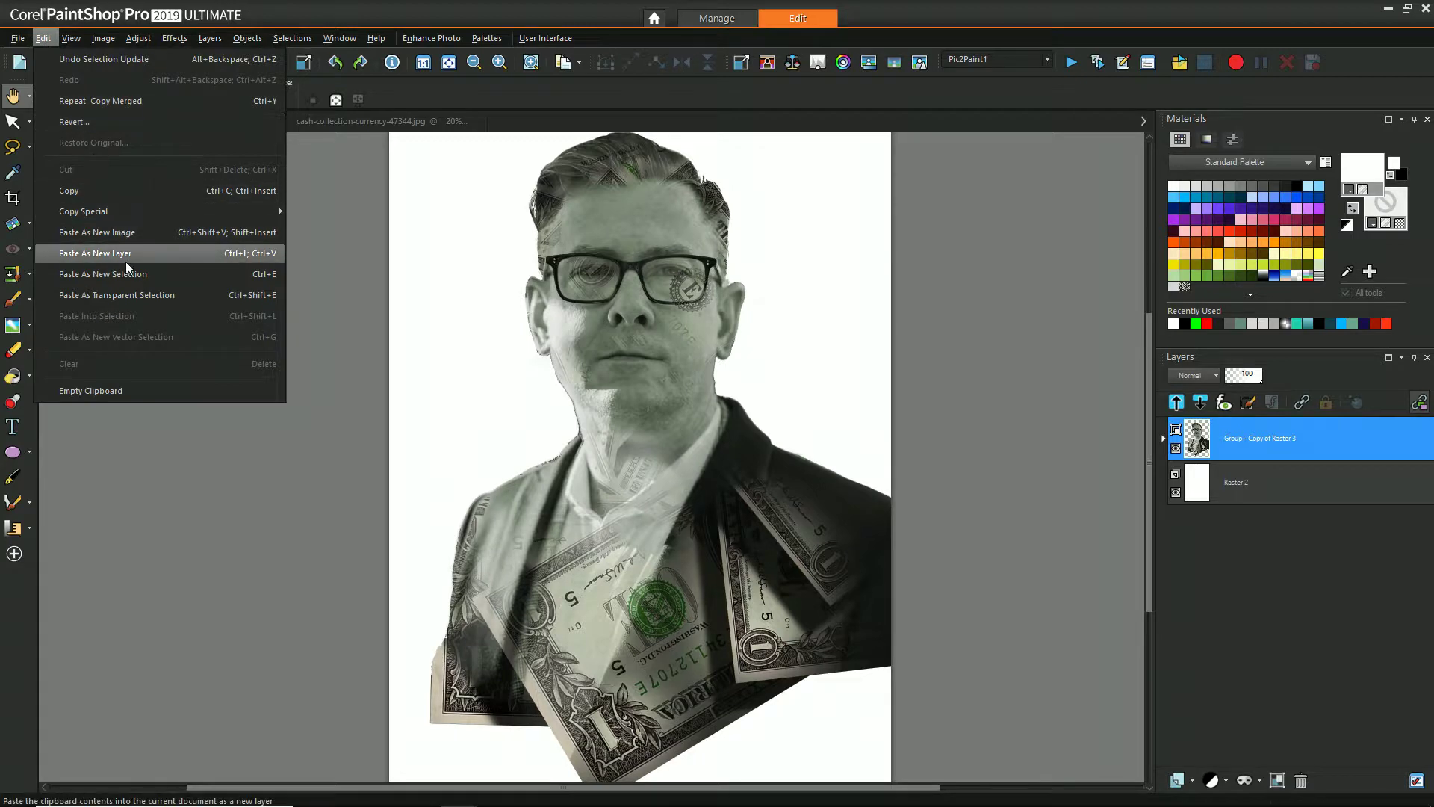
{"action": "left_click", "coordinate": [132, 259]}
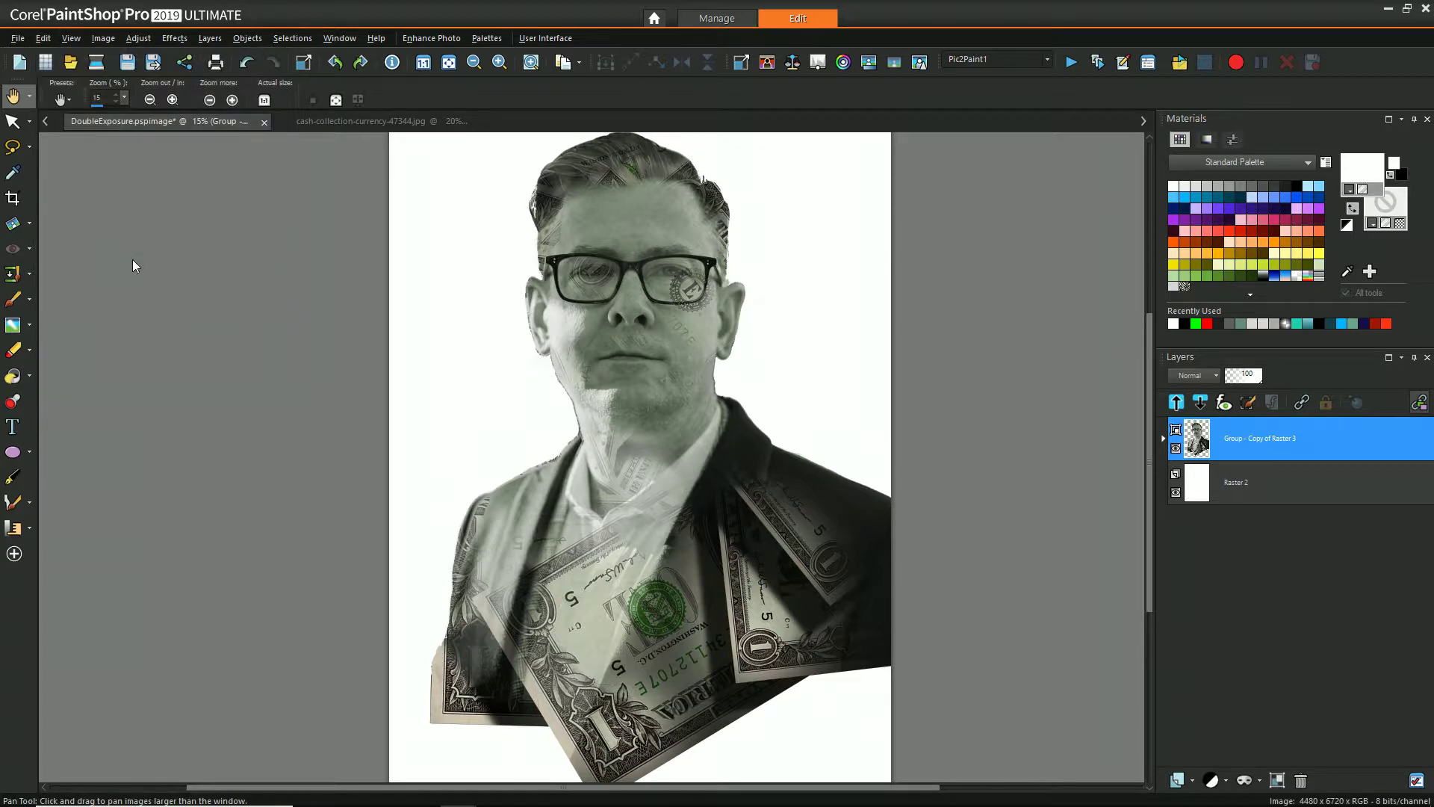
Step: Paint white over the left-shoulder specks with a size 159, hardness 27, opacity 100 brush
{"action": "left_click", "coordinate": [29, 327]}
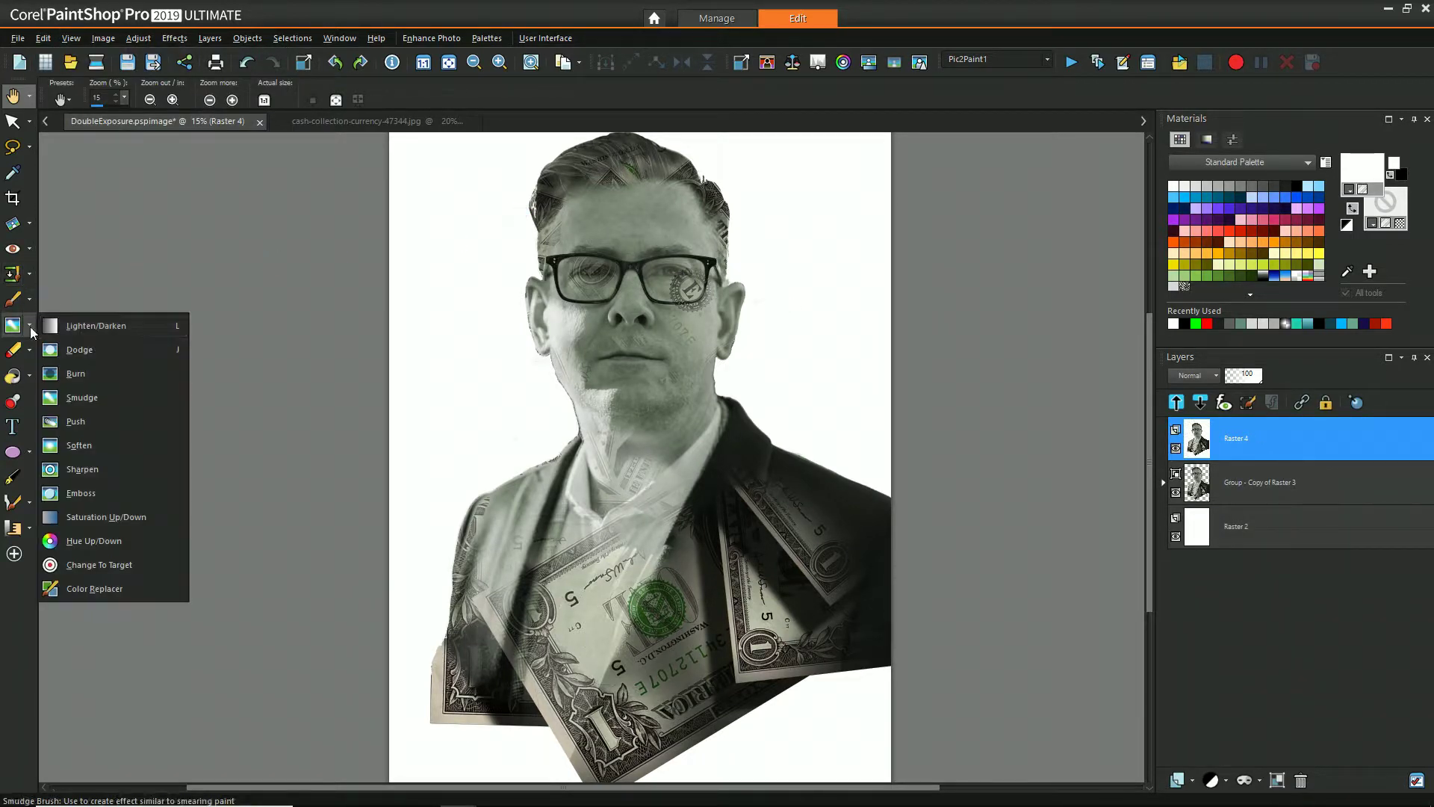
{"action": "left_click", "coordinate": [114, 447]}
{"action": "left_click_drag", "start_coordinate": [223, 100], "coordinate": [234, 107]}
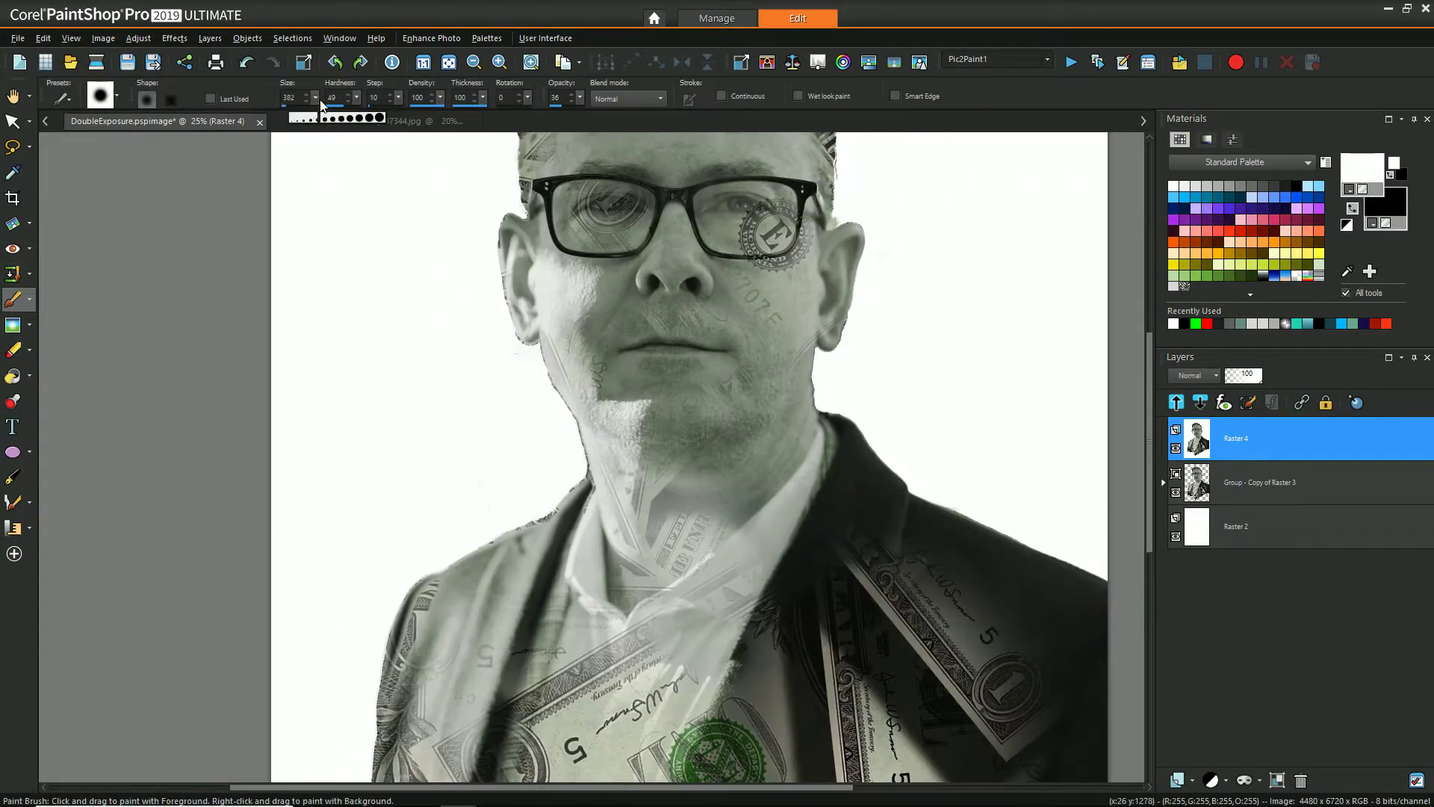
{"action": "mouse_move", "coordinate": [321, 100]}
{"action": "left_mouse_down"}
{"action": "mouse_move", "coordinate": [303, 105]}
{"action": "mouse_move", "coordinate": [340, 102]}
{"action": "left_mouse_up"}
{"action": "left_click_drag", "start_coordinate": [580, 98], "coordinate": [630, 105]}
{"action": "left_click_drag", "start_coordinate": [555, 478], "coordinate": [497, 518]}
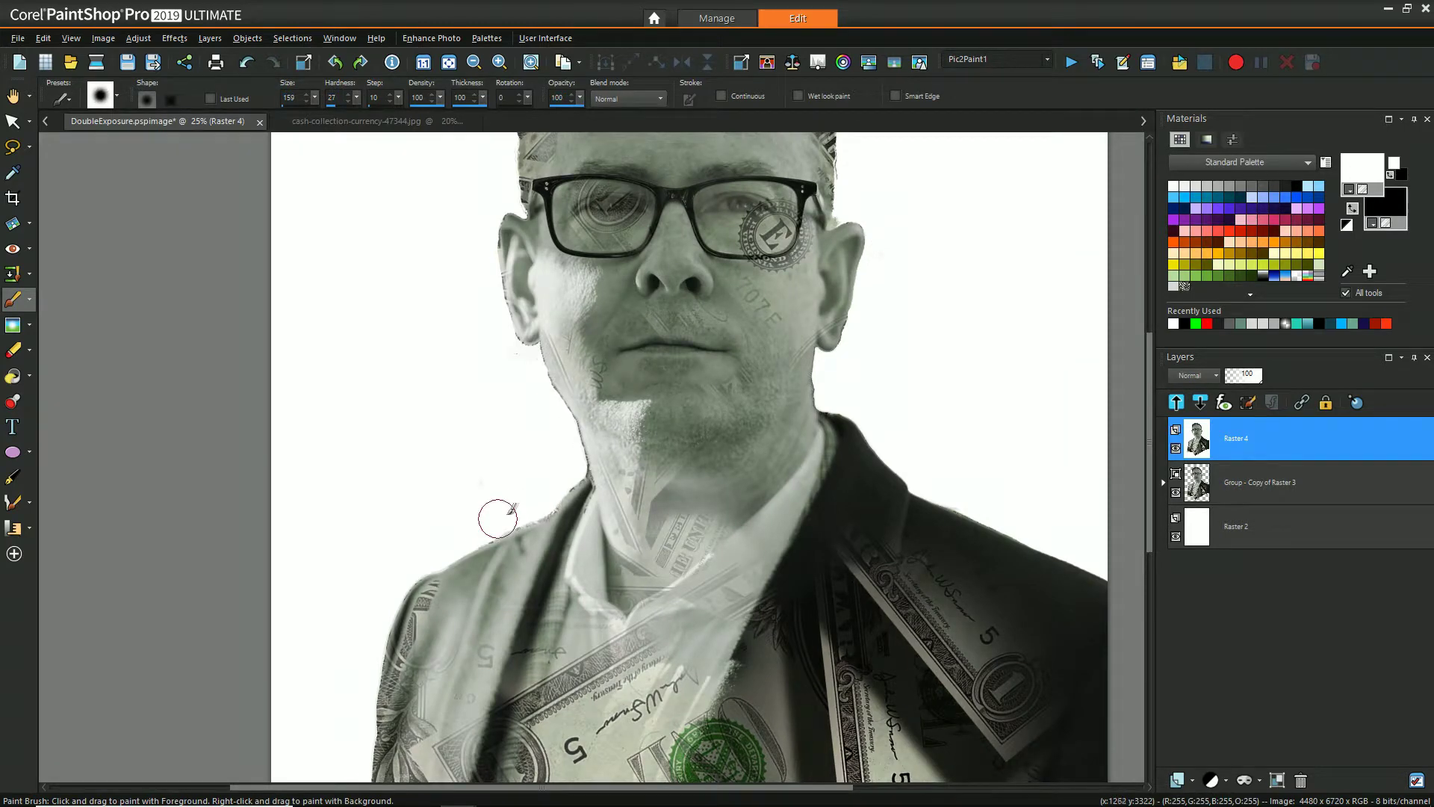
{"action": "scroll", "coordinate": [498, 519], "scroll_direction": "up", "scroll_amount": 4}
{"action": "scroll", "coordinate": [458, 262], "scroll_direction": "down", "scroll_amount": 3}
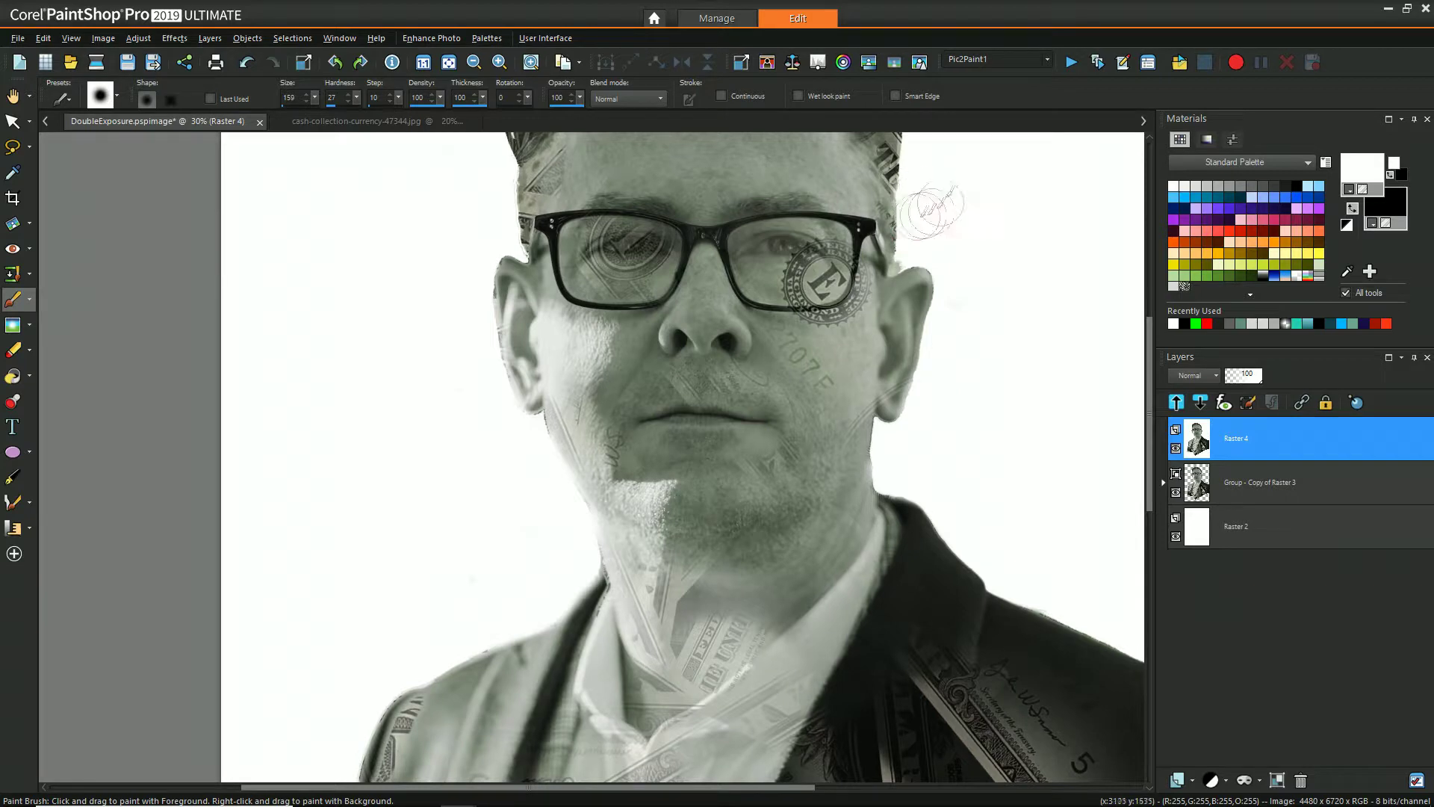
{"action": "scroll", "coordinate": [931, 209], "scroll_direction": "down", "scroll_amount": 4}
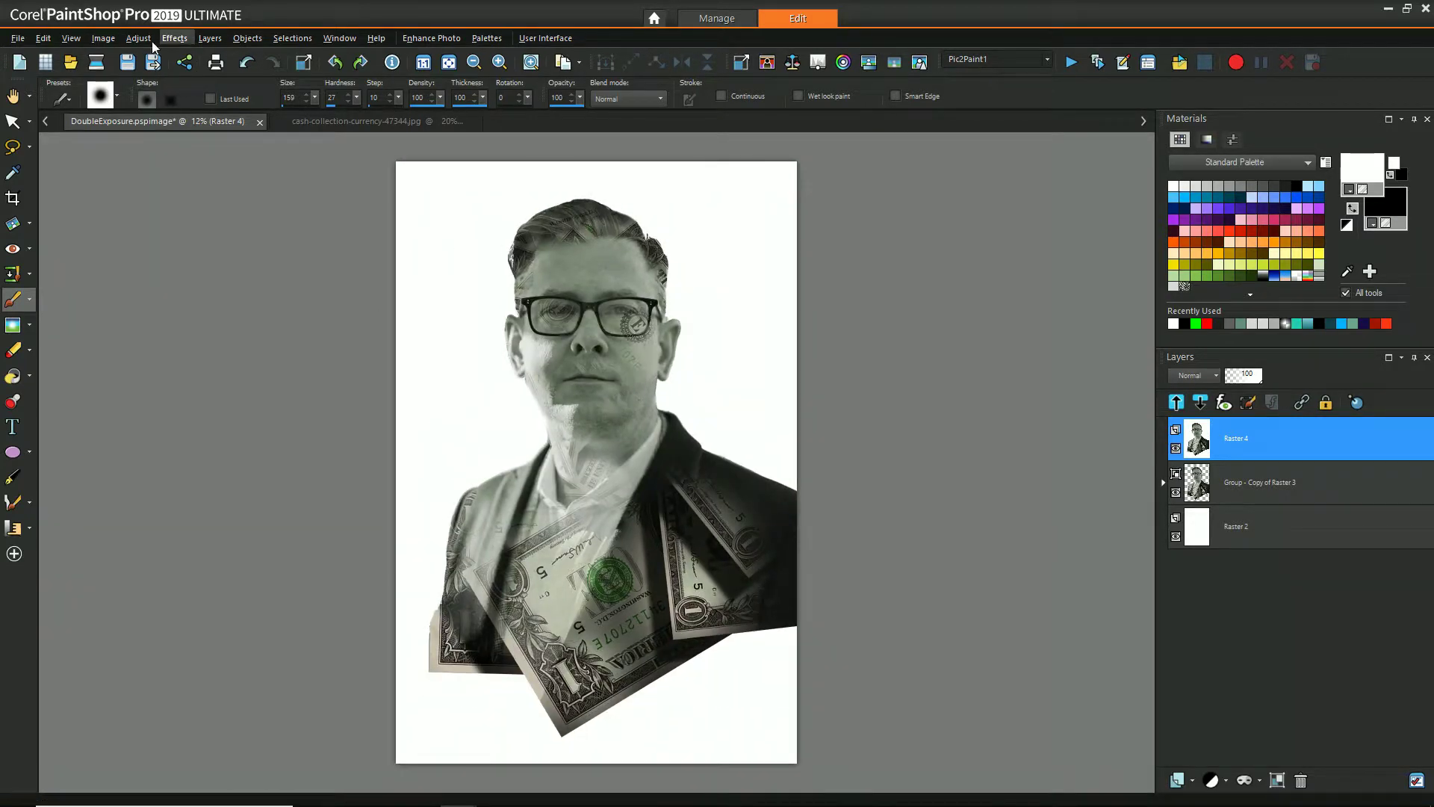
{"action": "left_click", "coordinate": [140, 37]}
Step: Apply Levels with the midtone moved from 128 to 141 (0, 141, 255)
{"action": "mouse_move", "coordinate": [317, 199]}
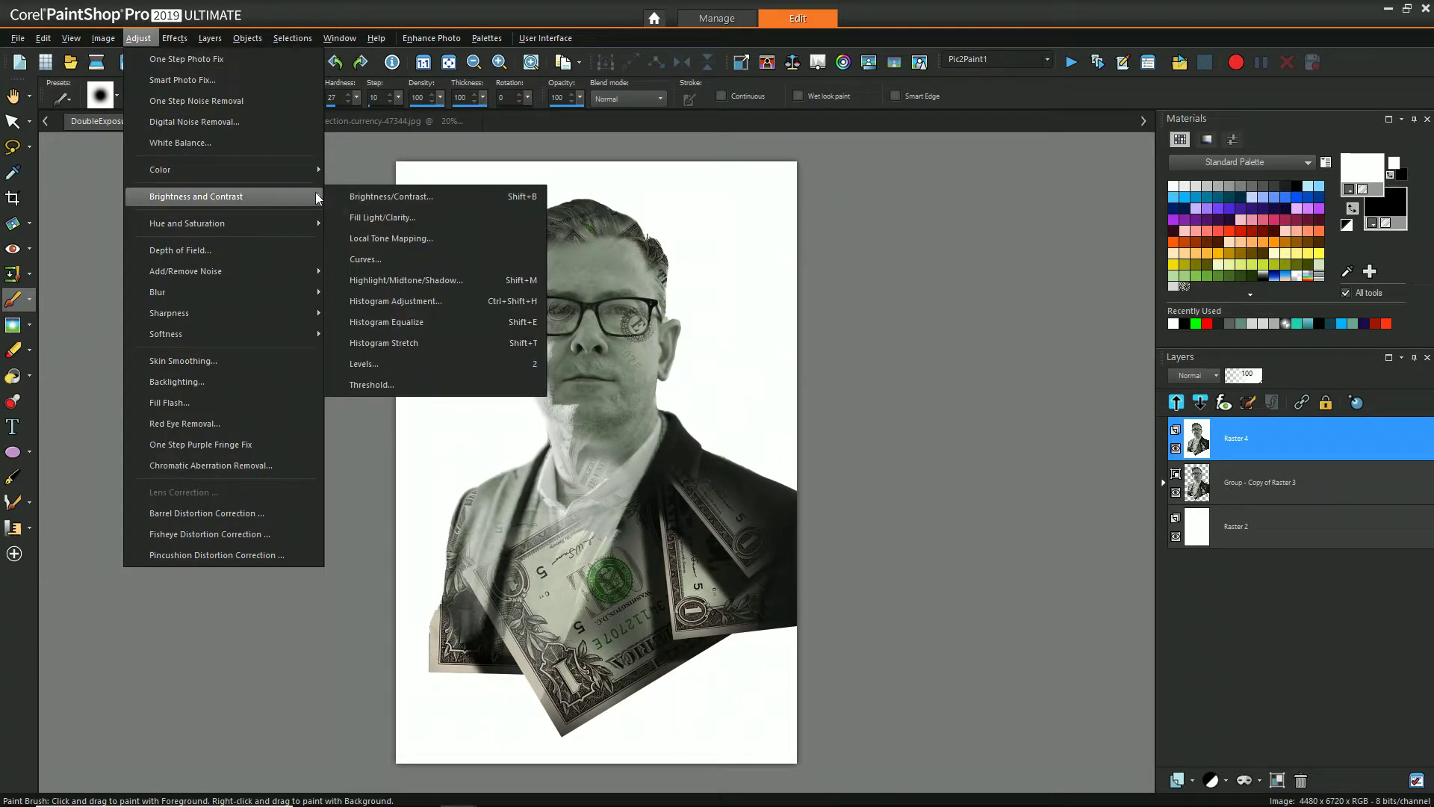
{"action": "left_click", "coordinate": [415, 364]}
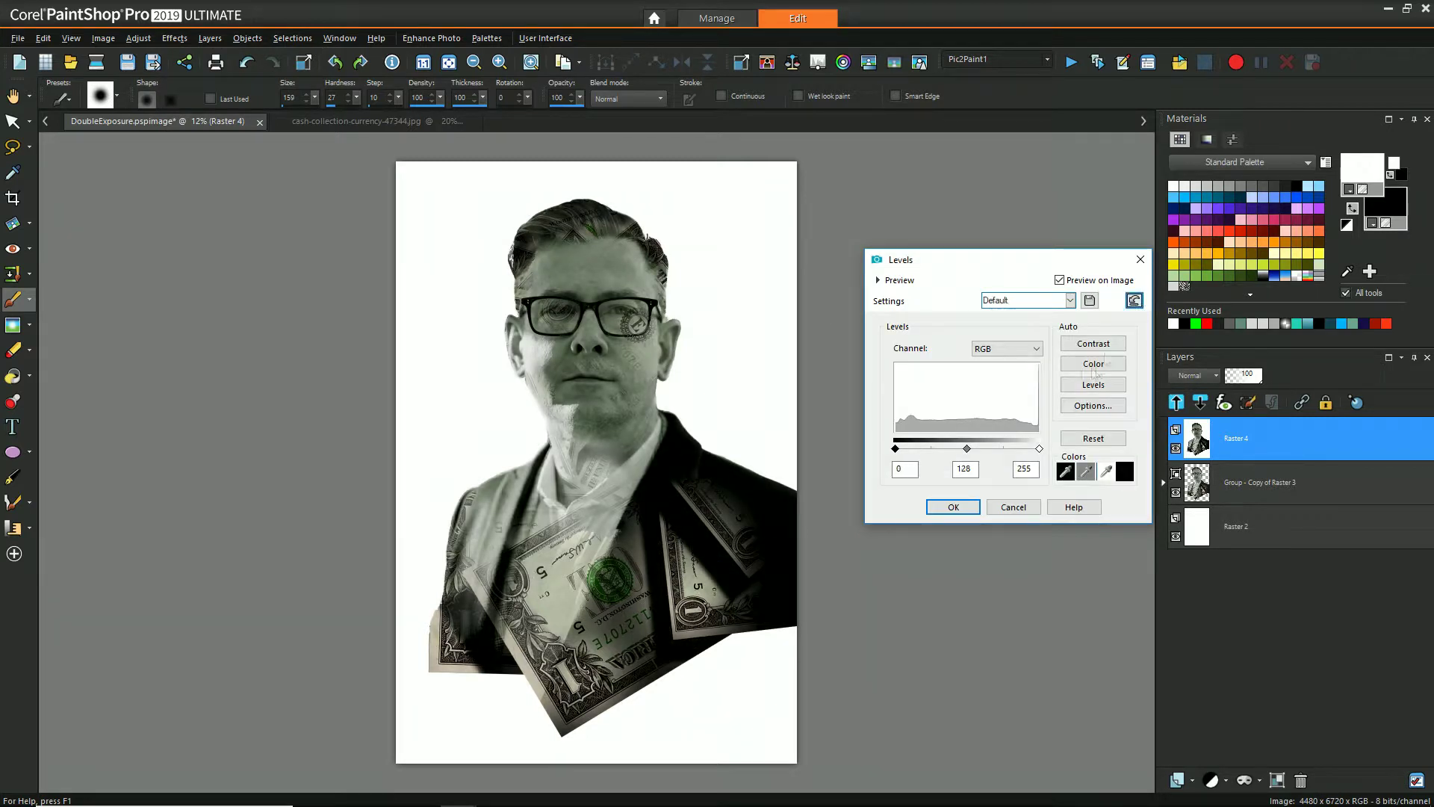
{"action": "left_click_drag", "start_coordinate": [966, 448], "coordinate": [975, 448]}
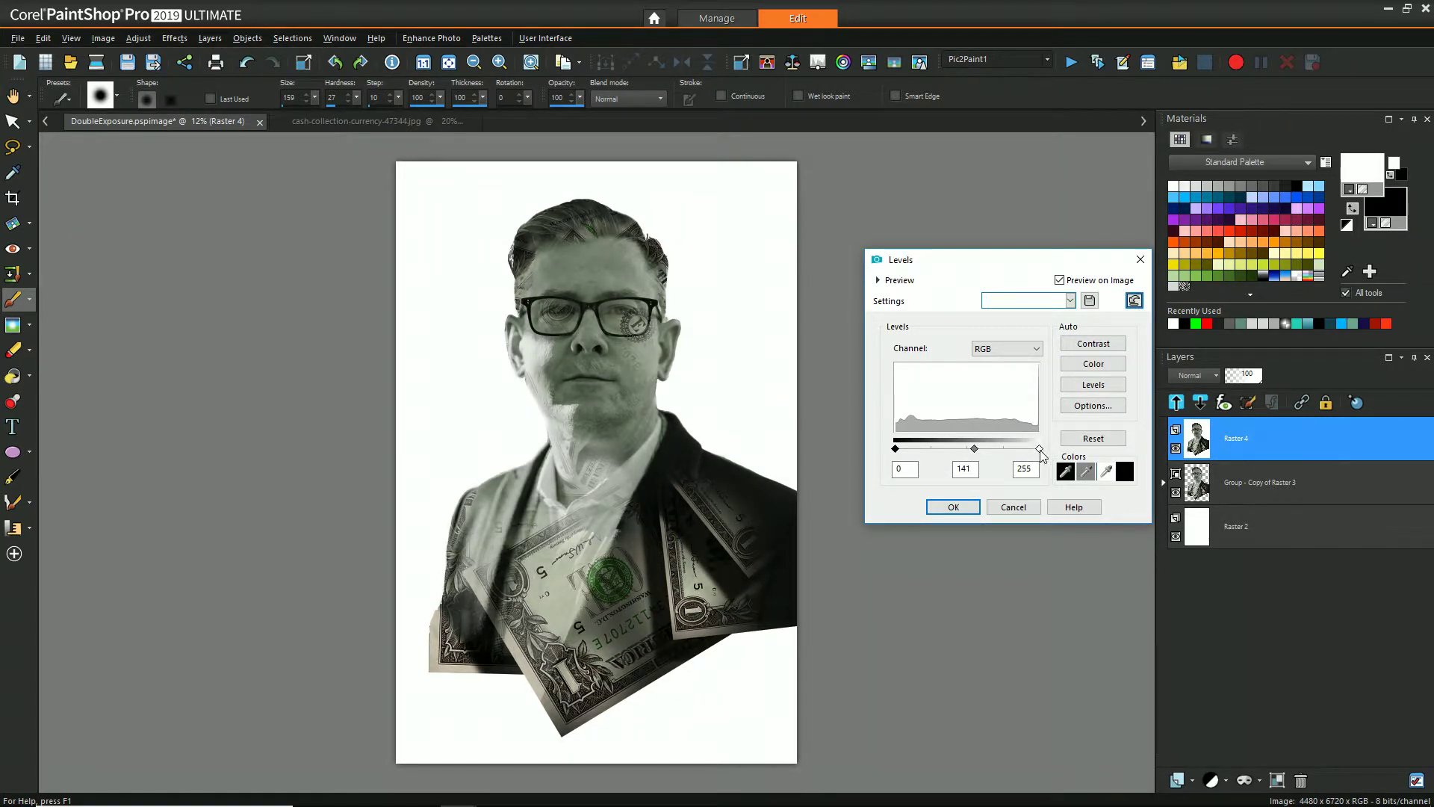
{"action": "left_click", "coordinate": [968, 507]}
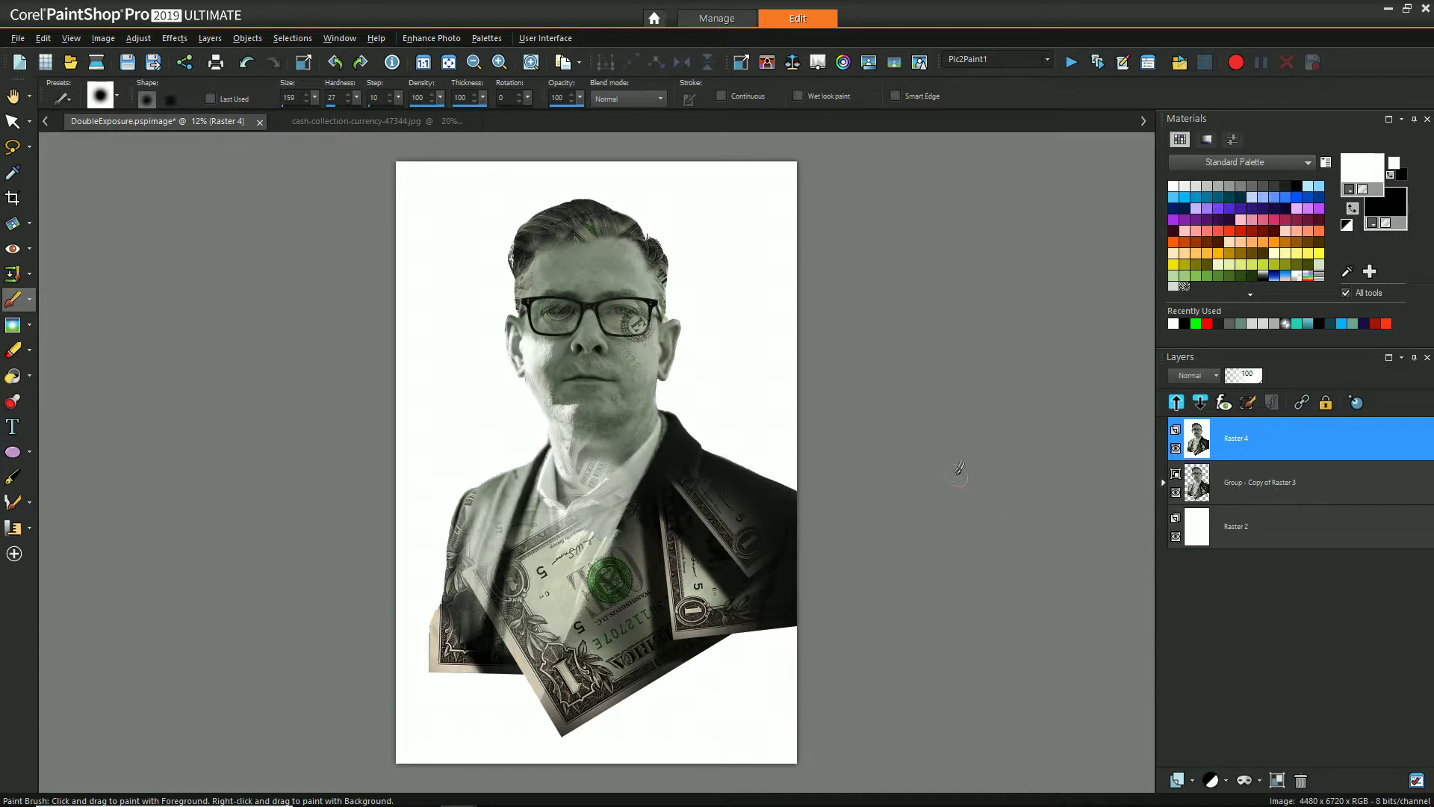
Step: Rename Mask - Raster 1 to 'Mask for Blending', then collapse the expanded layer groups
{"action": "left_click", "coordinate": [1164, 482]}
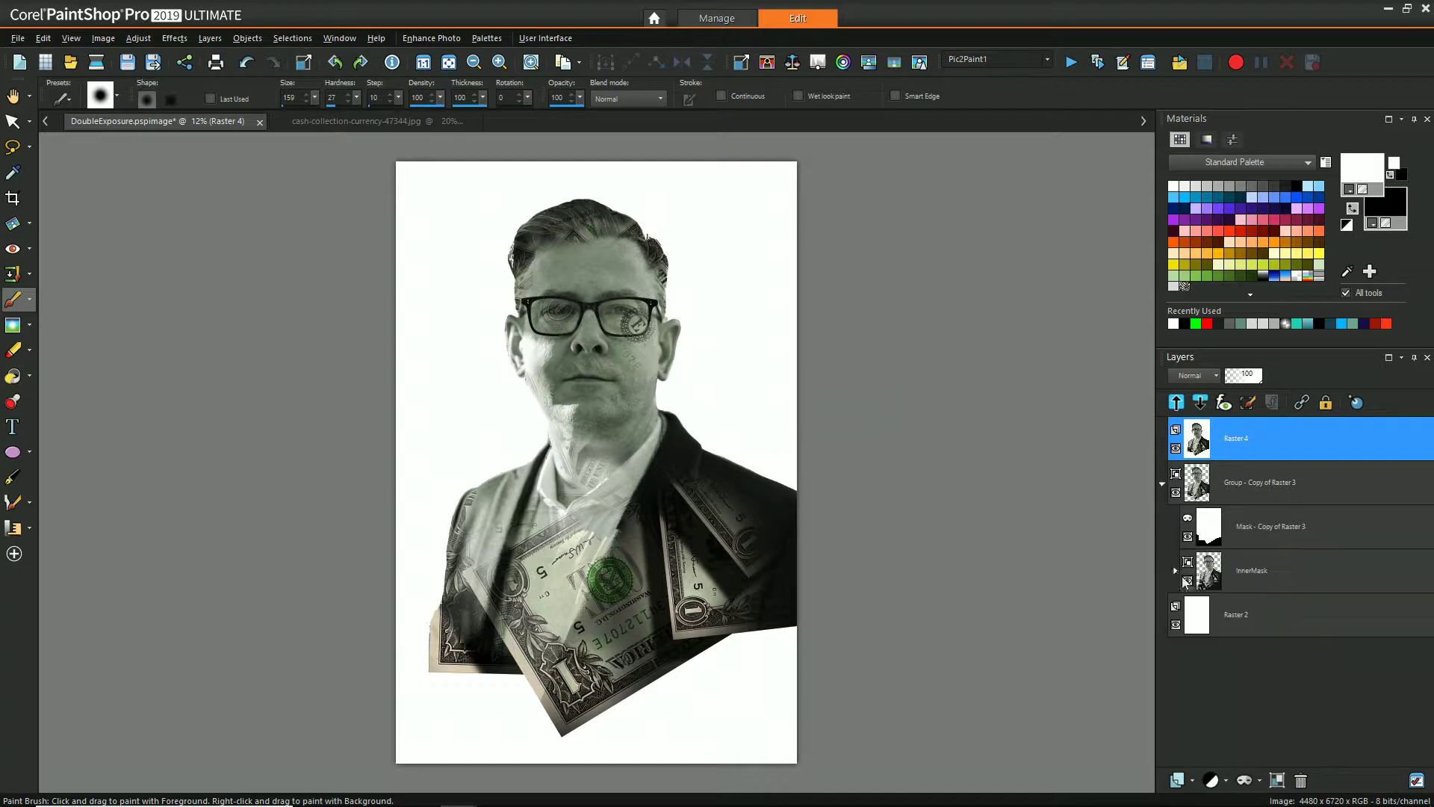
{"action": "left_click", "coordinate": [1176, 571]}
{"action": "scroll", "coordinate": [1182, 572], "scroll_direction": "down", "scroll_amount": 1}
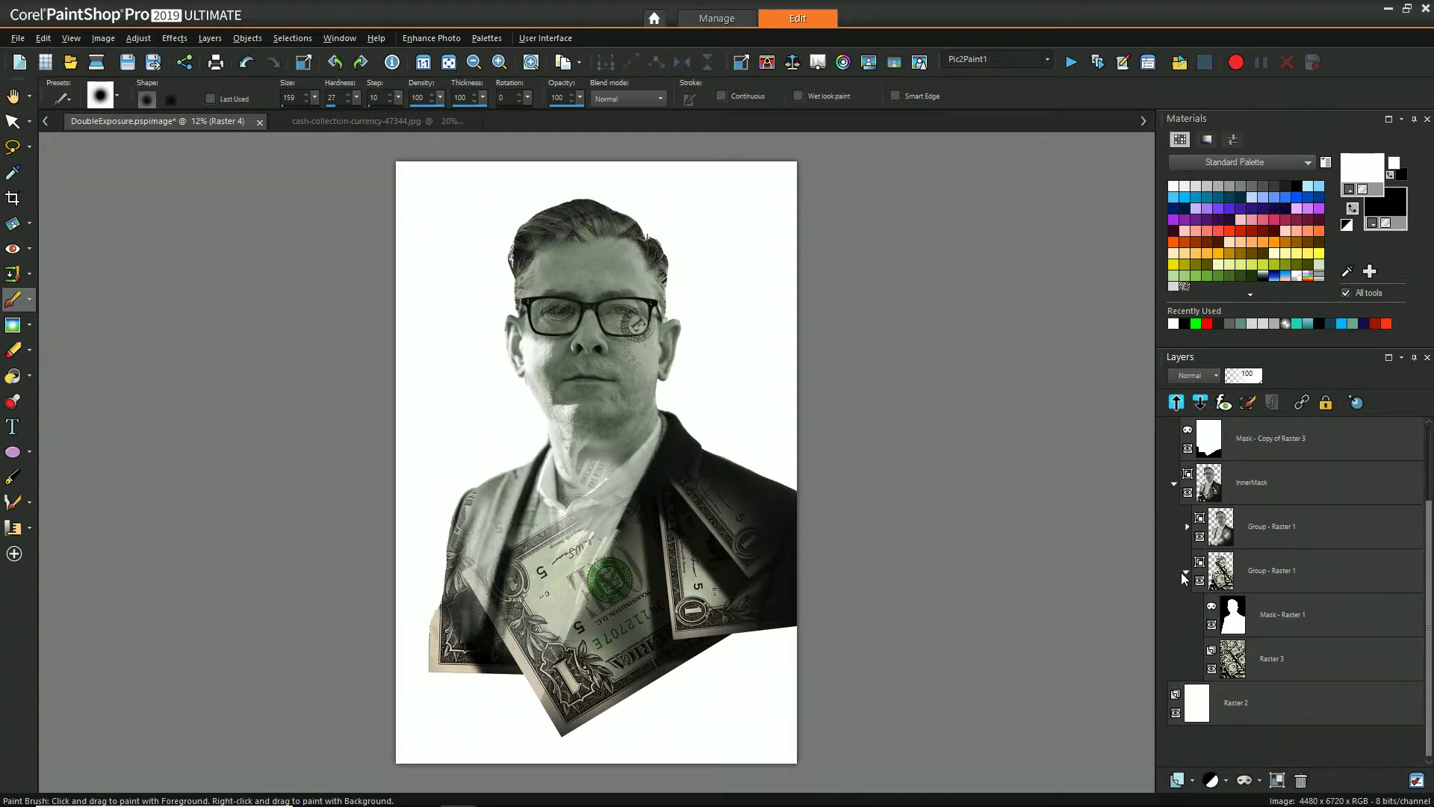
{"action": "mouse_move", "coordinate": [1308, 611]}
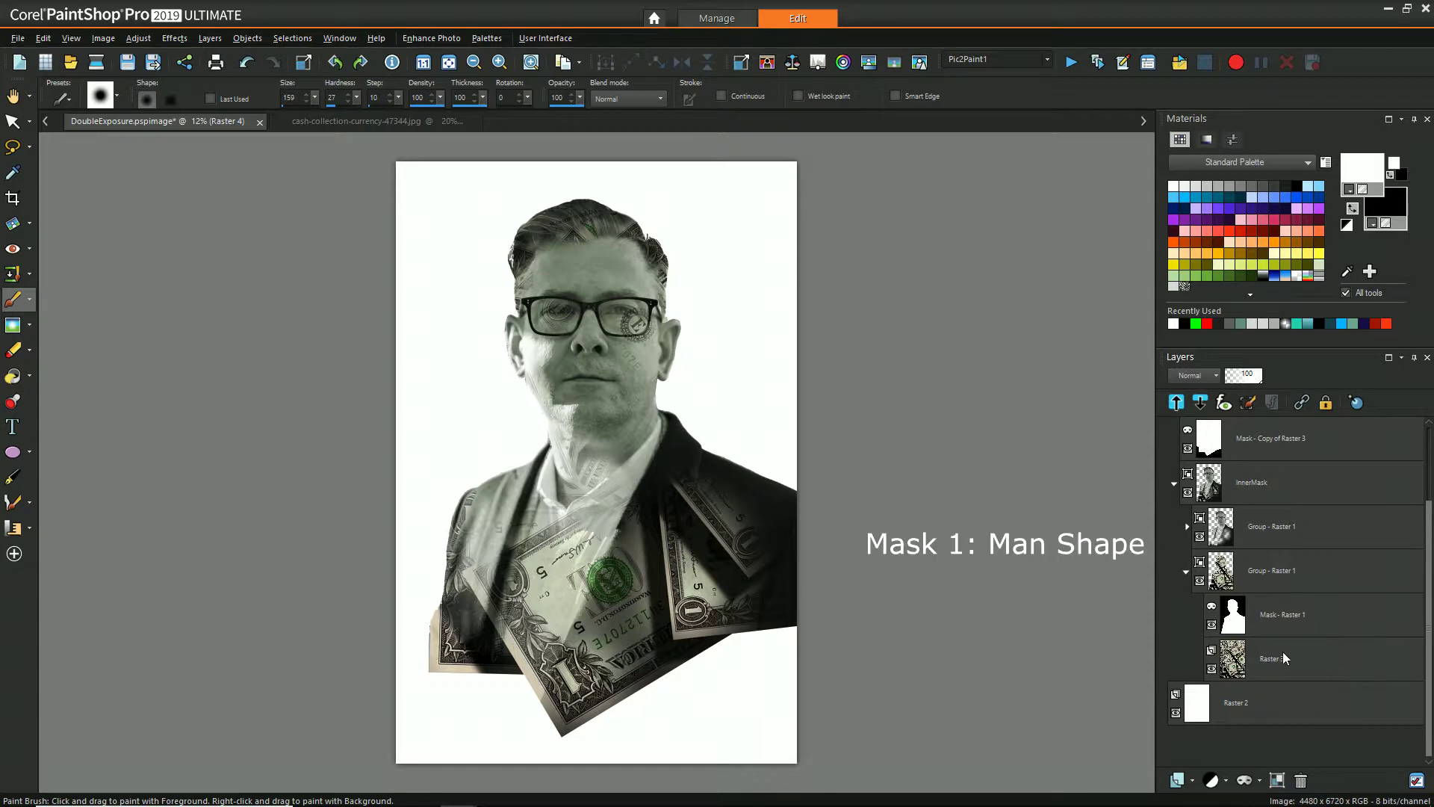
{"action": "mouse_move", "coordinate": [1284, 658]}
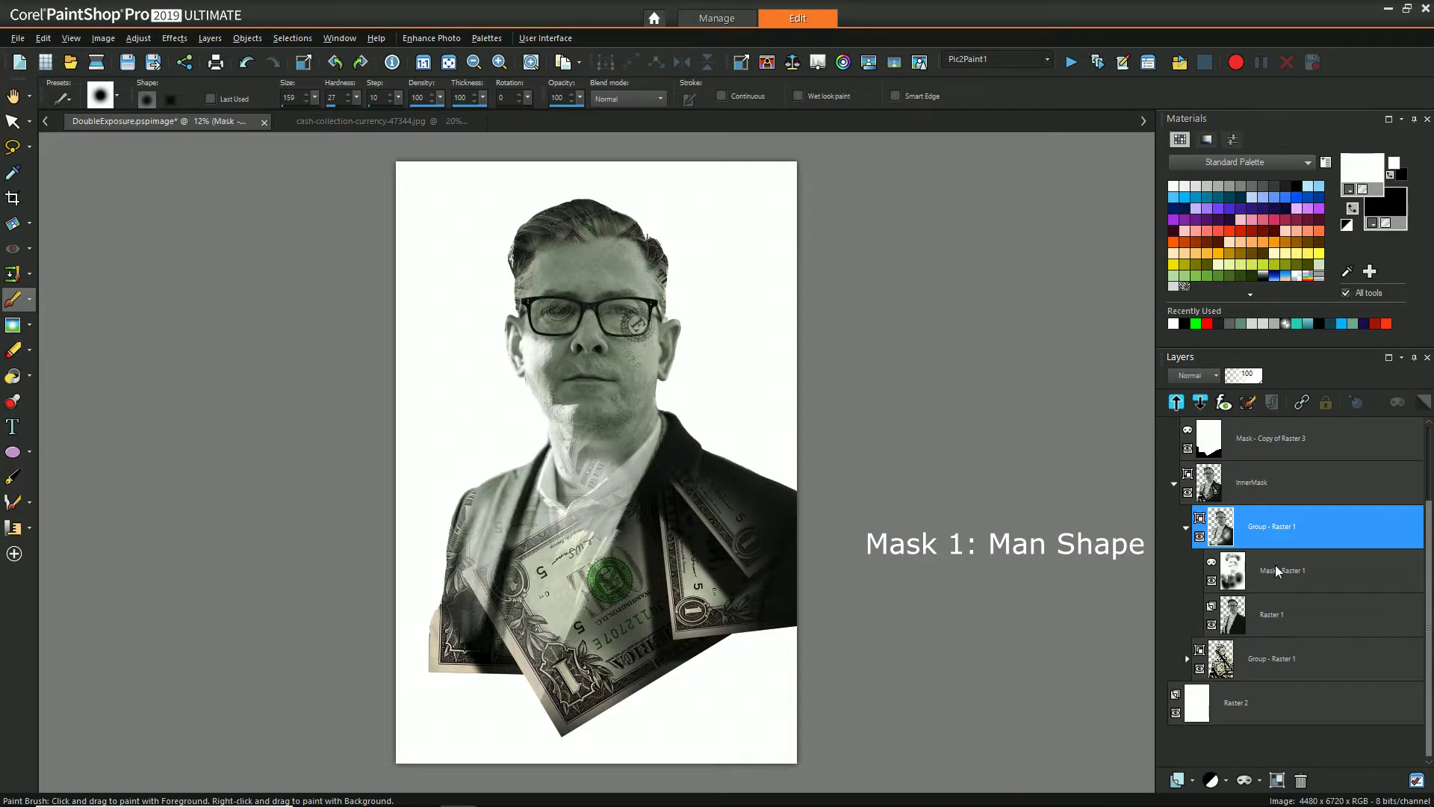
{"action": "right_click", "coordinate": [1276, 564]}
{"action": "left_click", "coordinate": [1278, 631]}
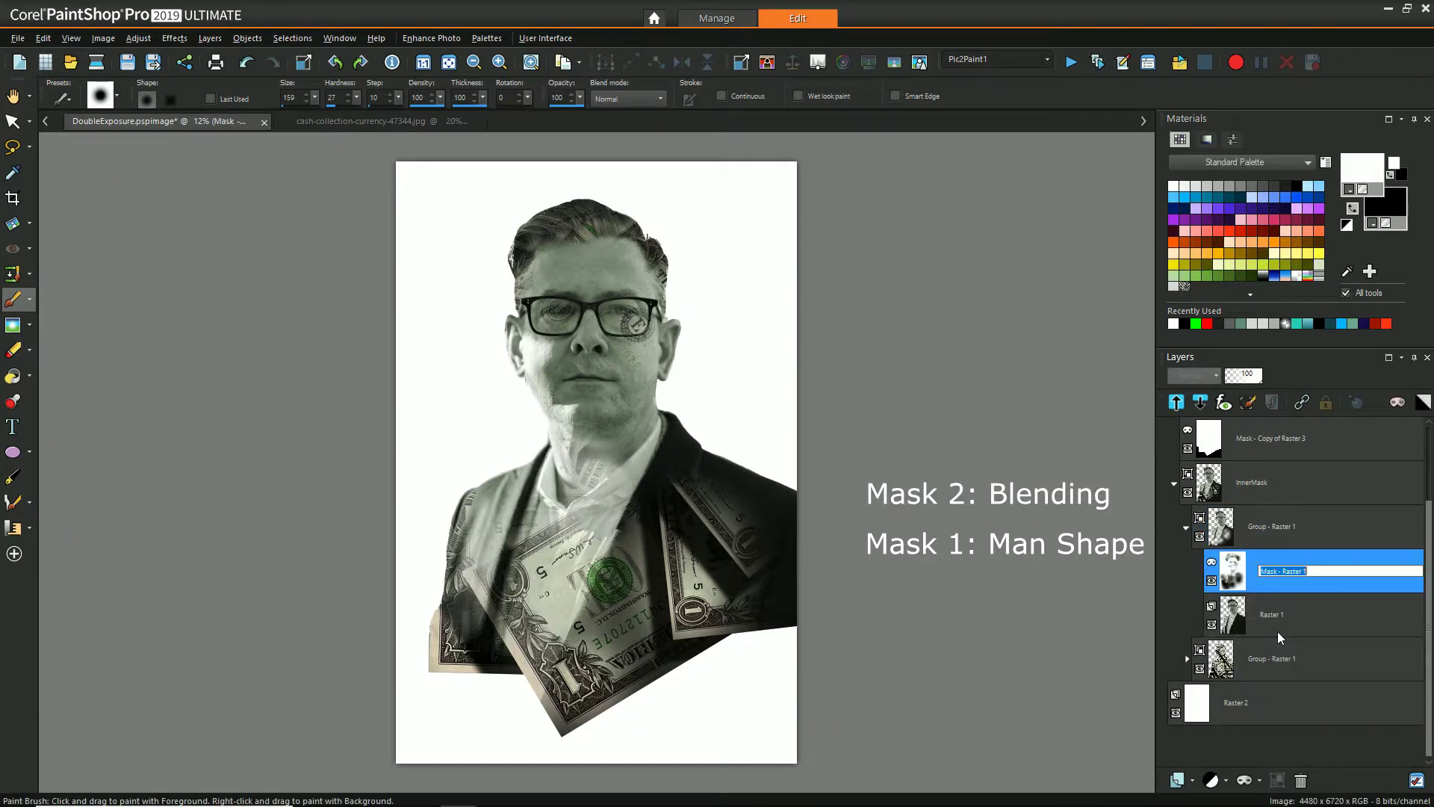
{"action": "type", "text": "Mask for Blending"}
{"action": "key", "text": "Return"}
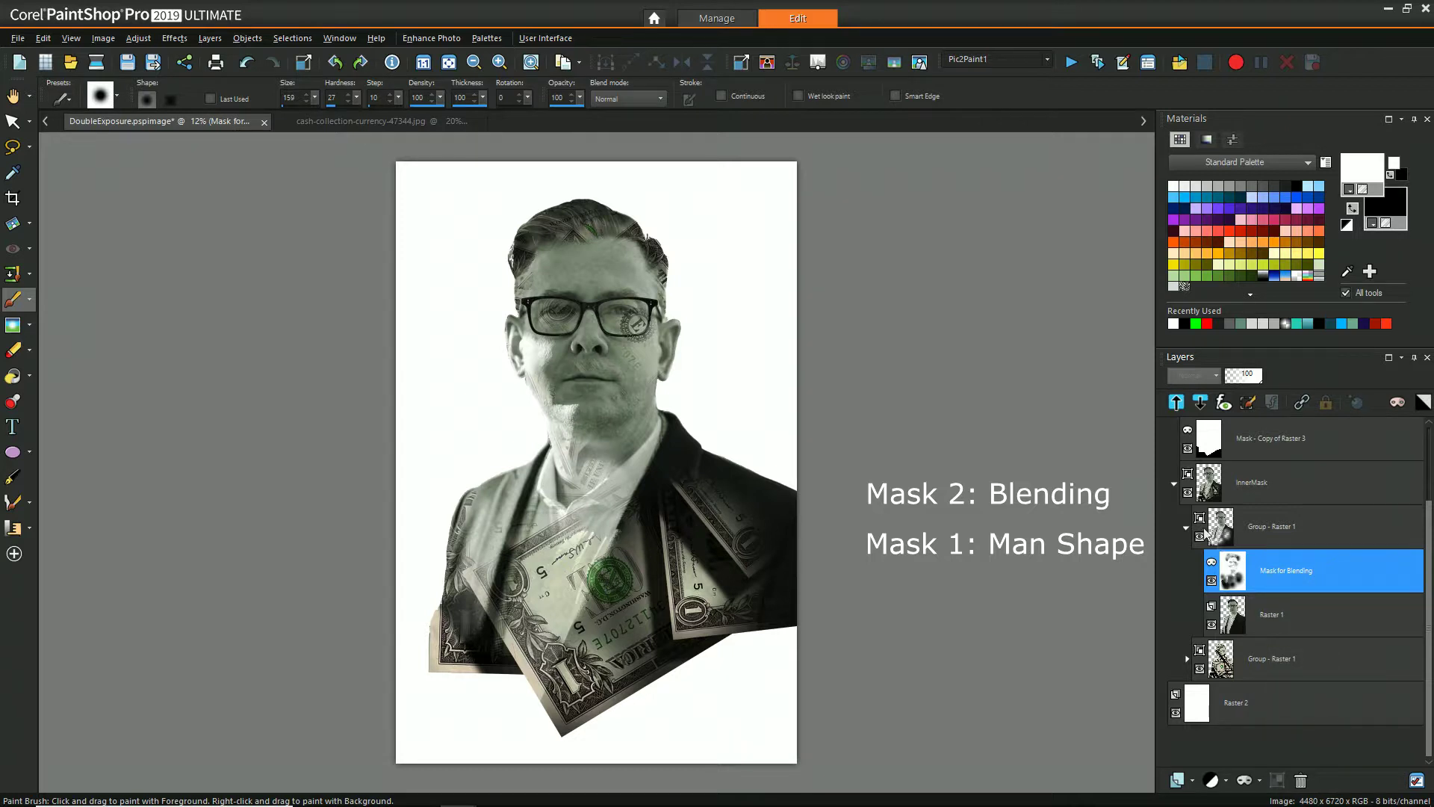
{"action": "left_click", "coordinate": [1186, 528]}
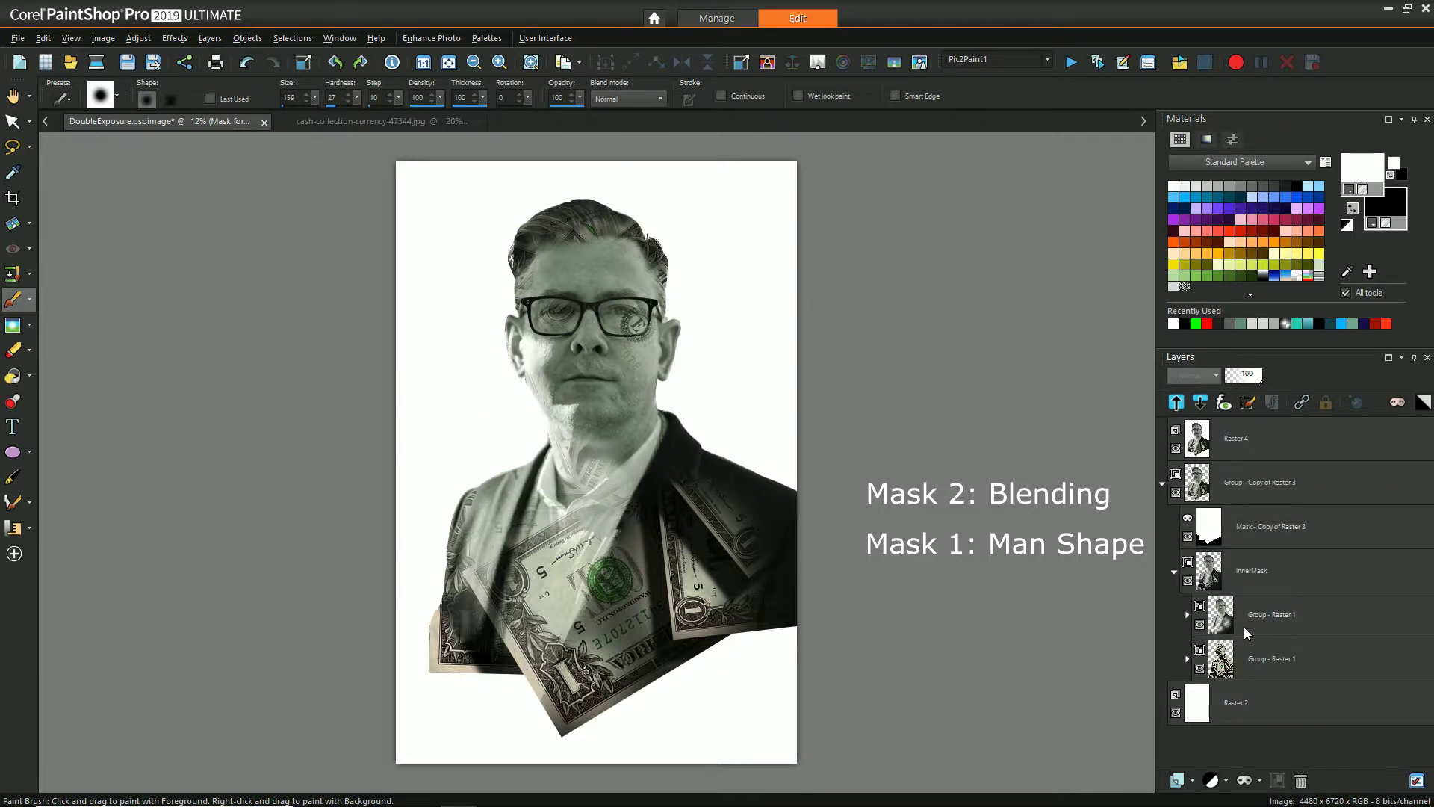
{"action": "left_click", "coordinate": [1174, 572]}
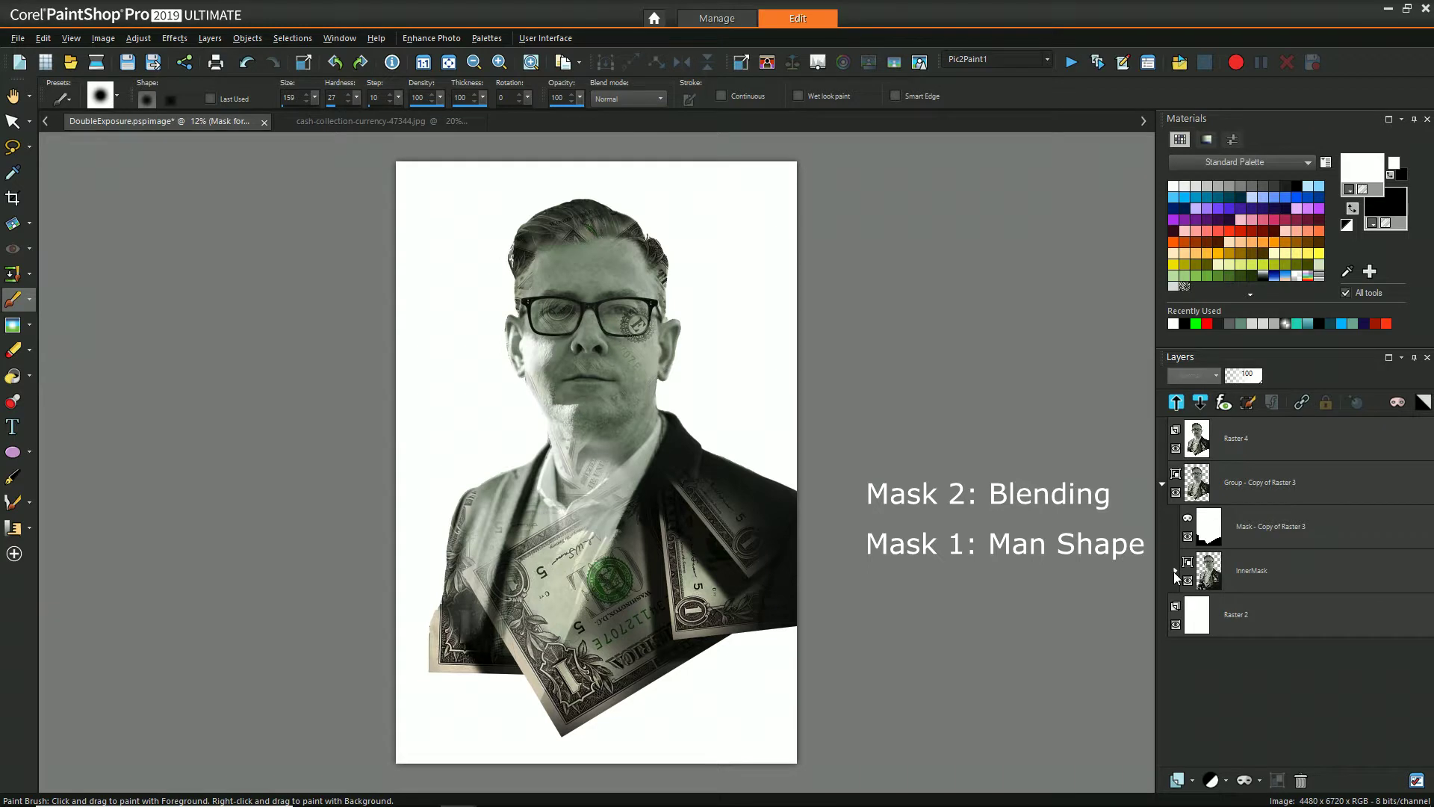
Step: Rename the Mask - Copy of Raster 3 layer to 'Mask for Body'
{"action": "left_click", "coordinate": [1247, 528]}
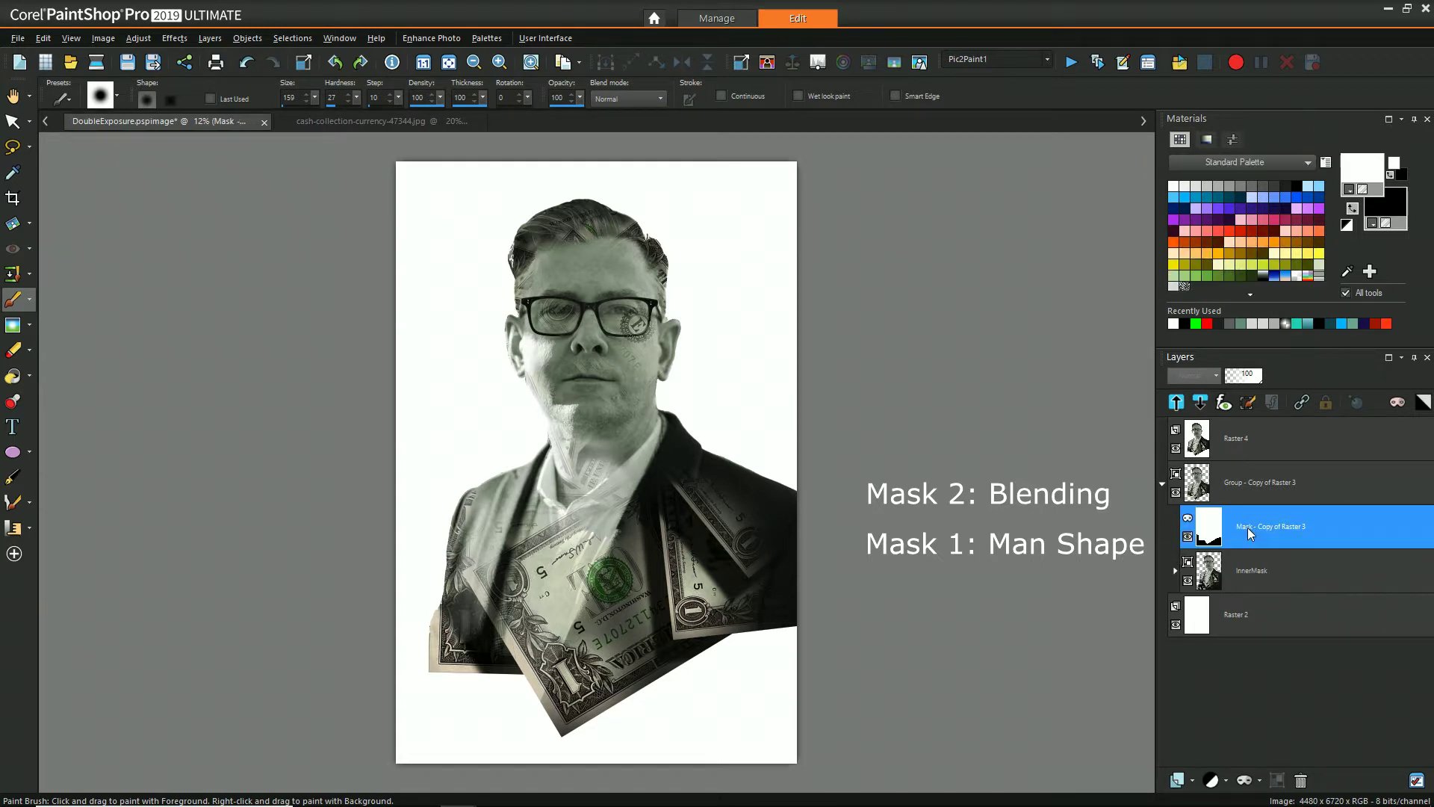
{"action": "right_click", "coordinate": [1250, 528]}
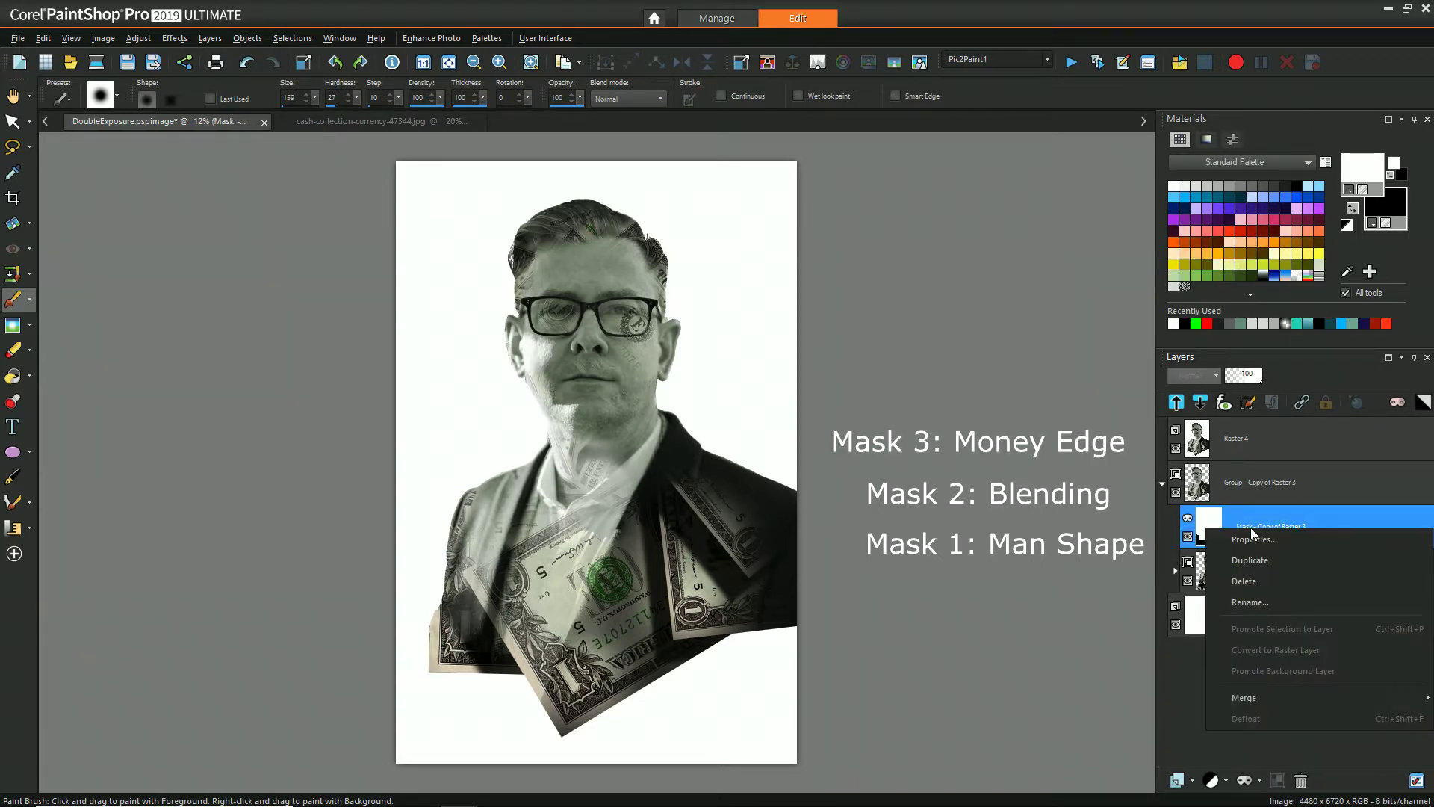
{"action": "left_click", "coordinate": [1265, 603]}
{"action": "type", "text": "Mask"}
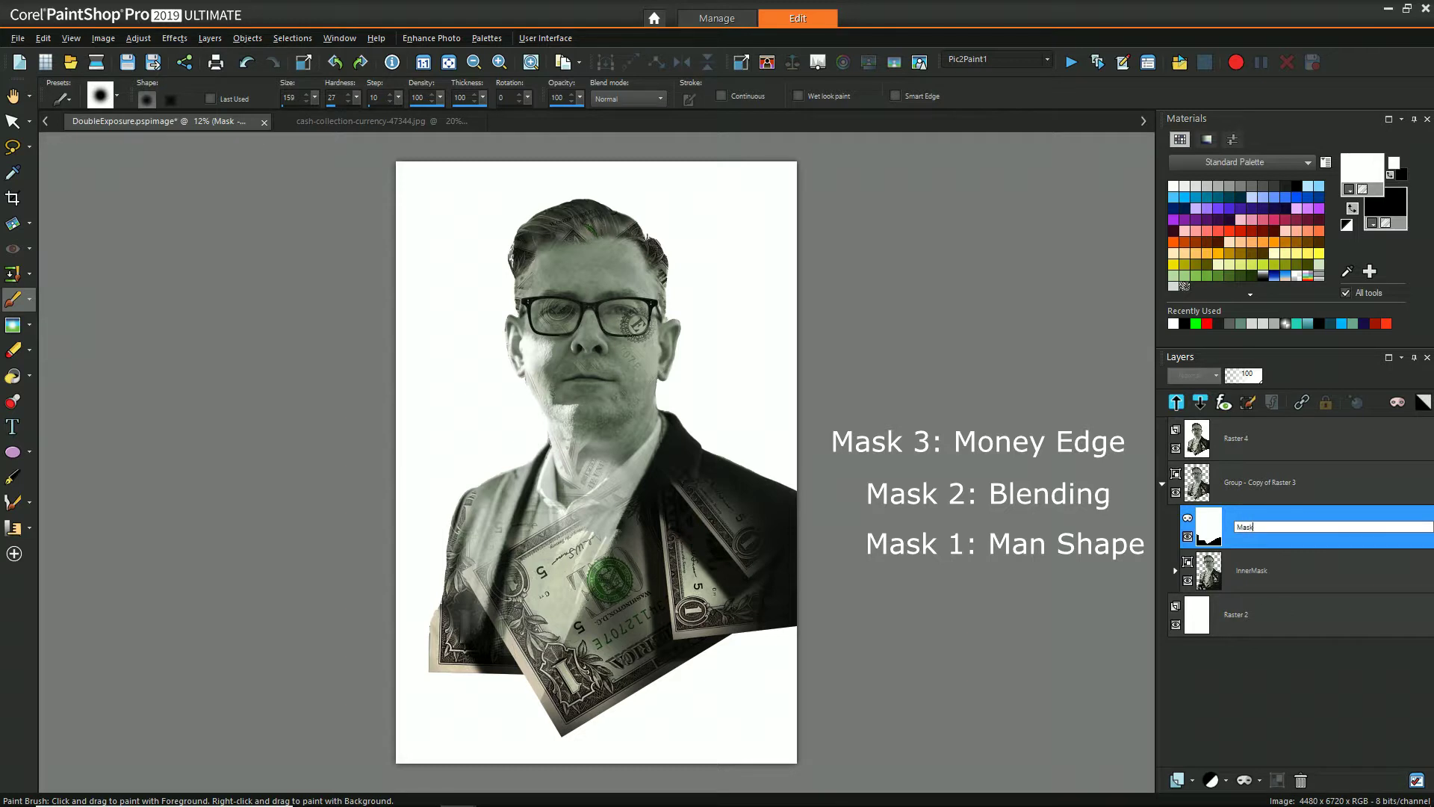
{"action": "type", "text": " for Boo"}
{"action": "type", "text": "y"}
{"action": "key", "text": "Return"}
{"action": "mouse_move", "coordinate": [1267, 536]}
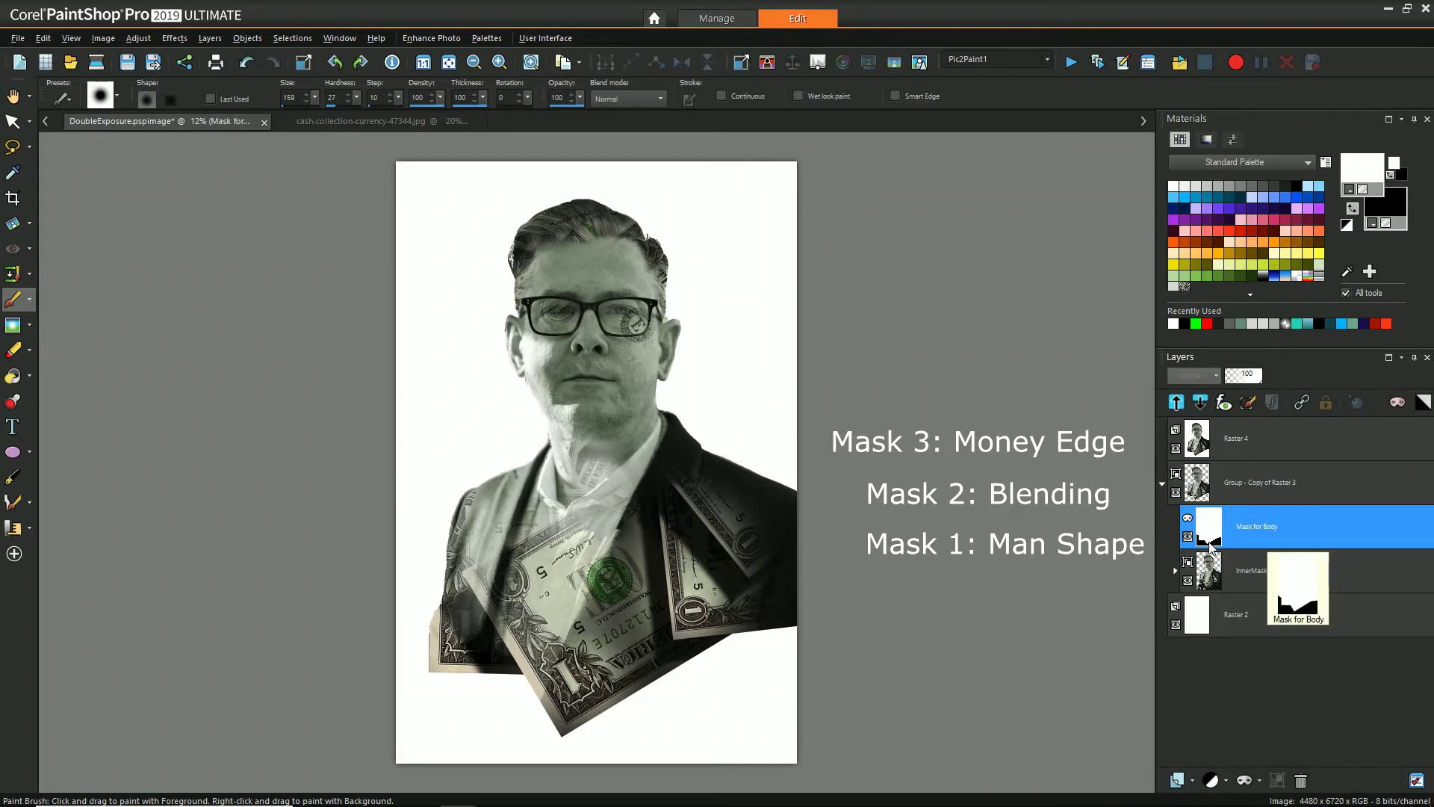
Step: Collapse the body group and rename Raster 2 to 'background'
{"action": "left_click", "coordinate": [1162, 485]}
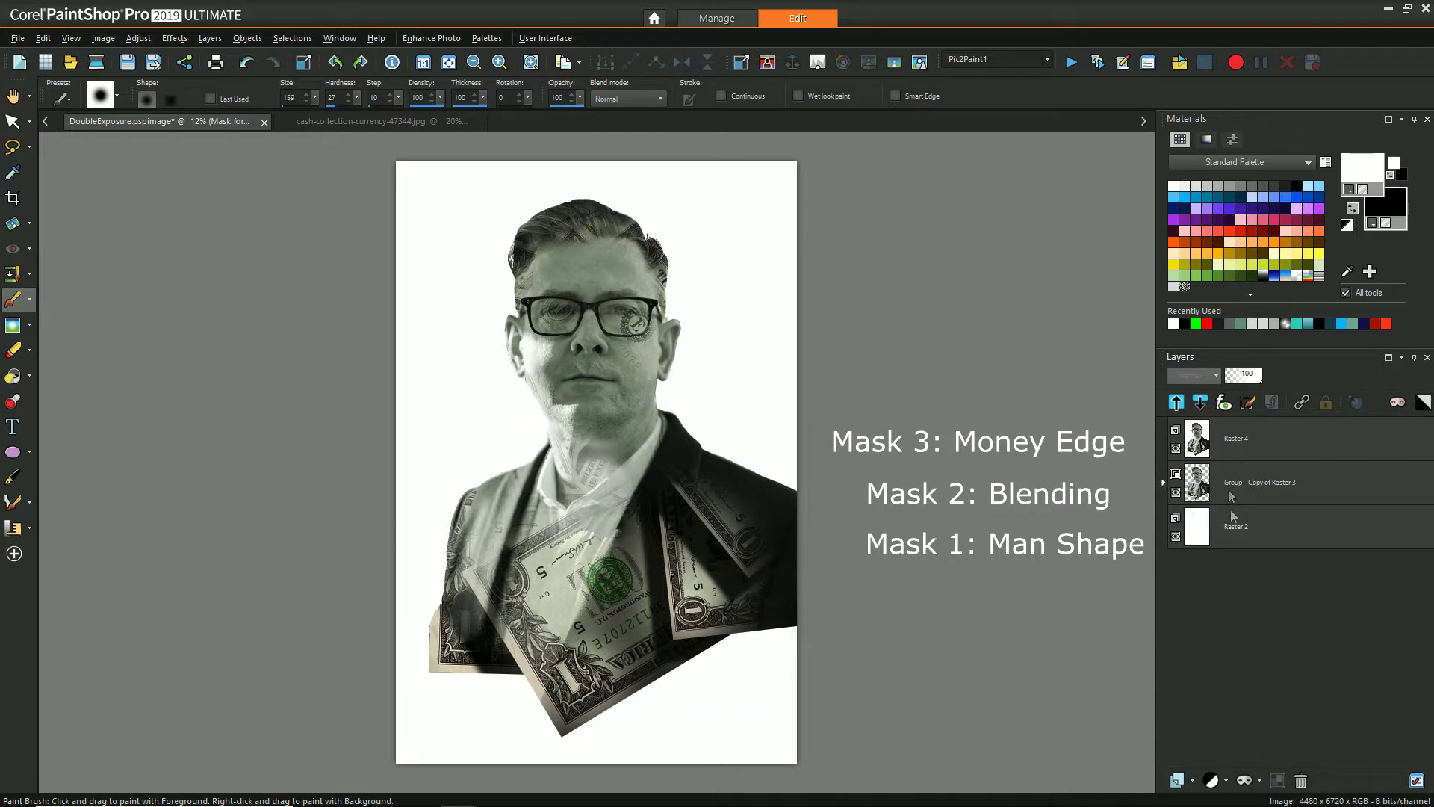
{"action": "right_click", "coordinate": [1237, 535]}
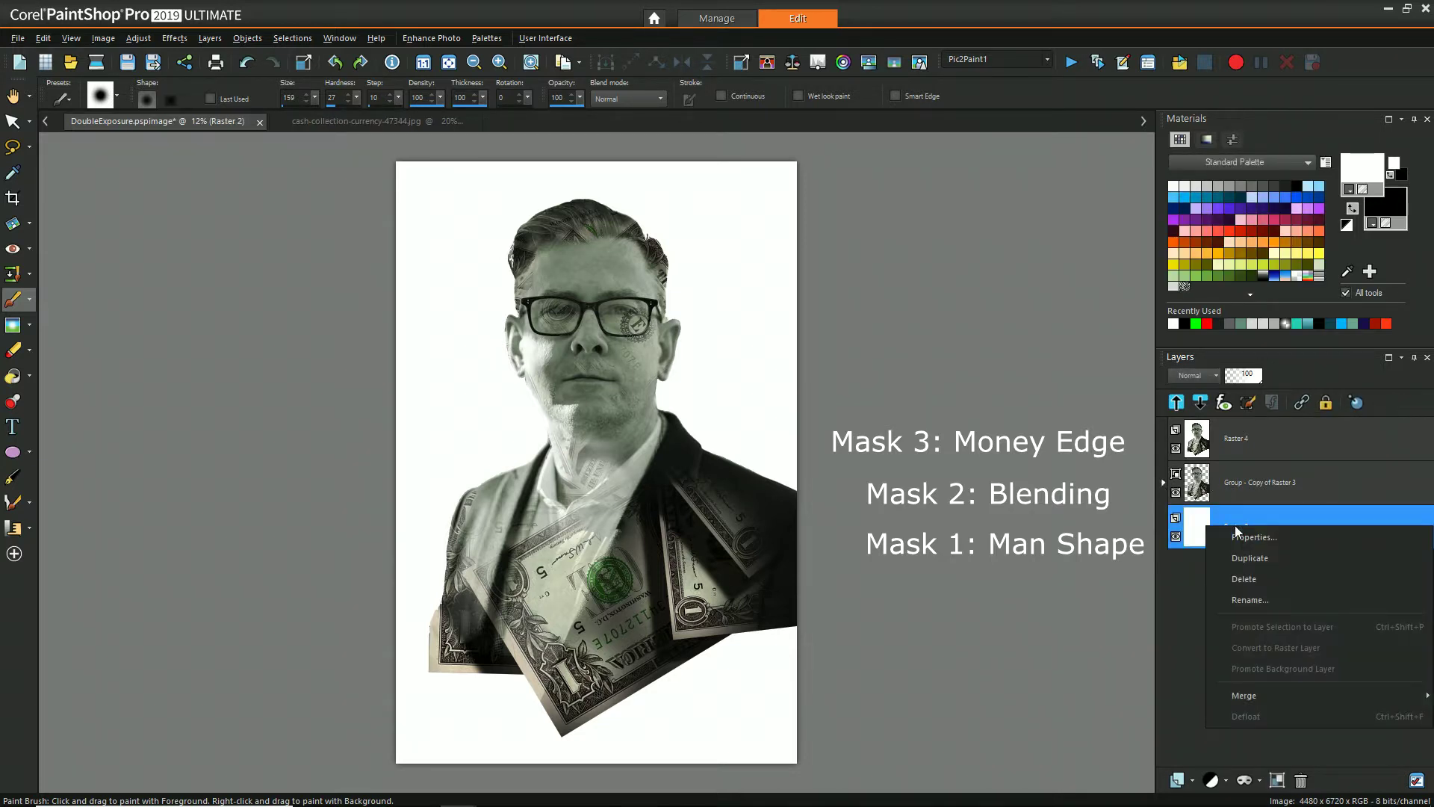
{"action": "left_click", "coordinate": [1251, 599]}
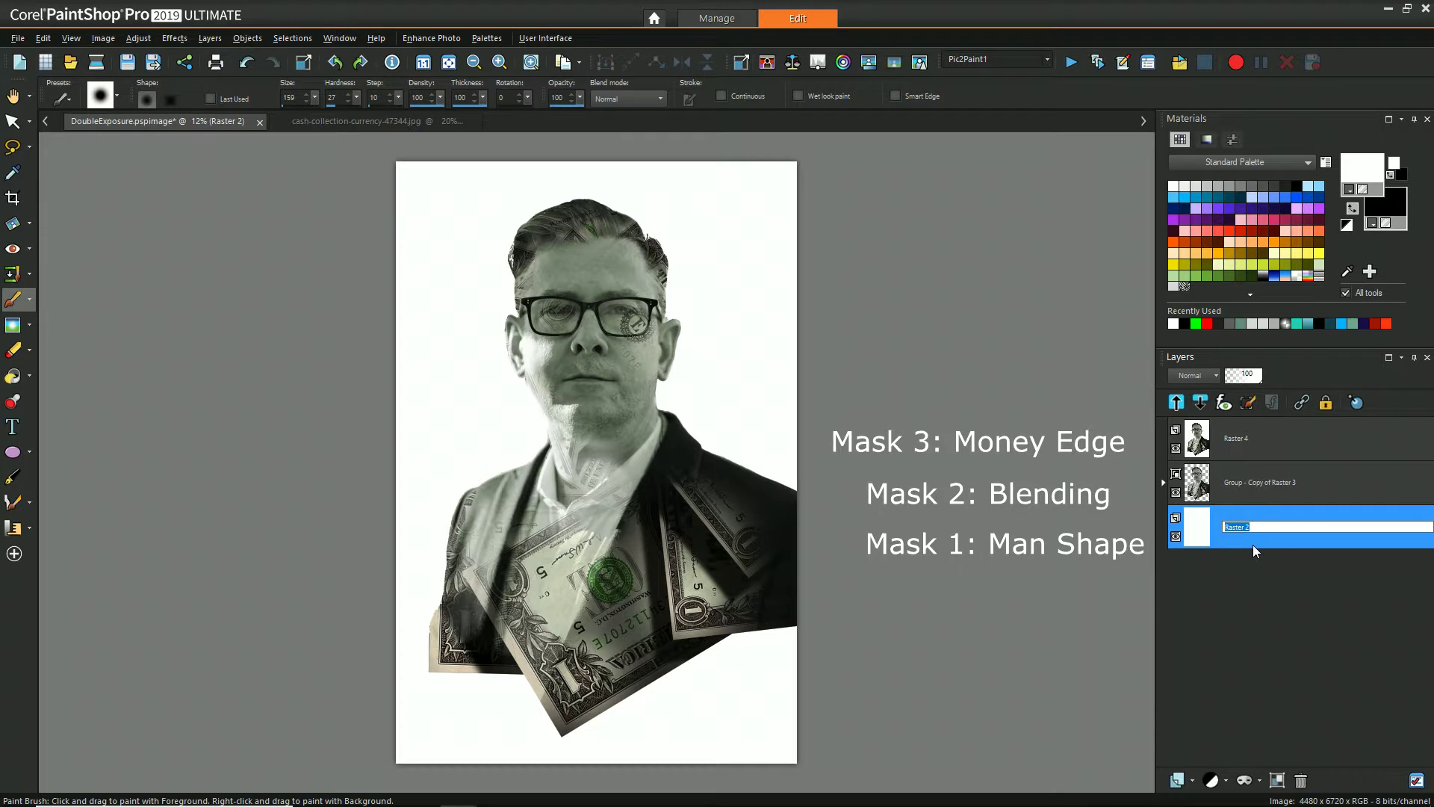
{"action": "type", "text": "background"}
{"action": "key", "text": "Return"}
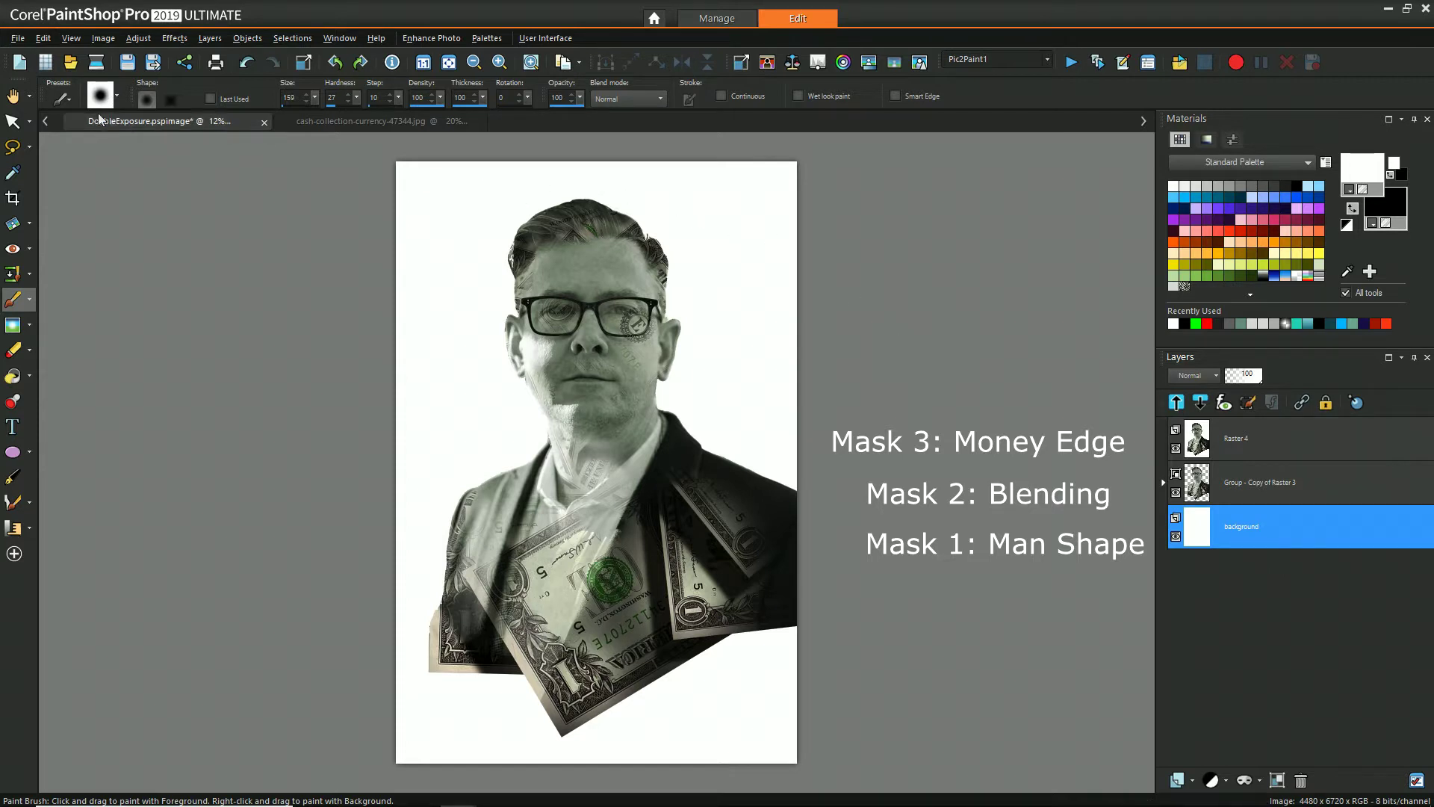
Step: Switch to the Pan Tool and save DoubleExposure.pspimage with Ctrl+S
{"action": "left_click", "coordinate": [14, 95]}
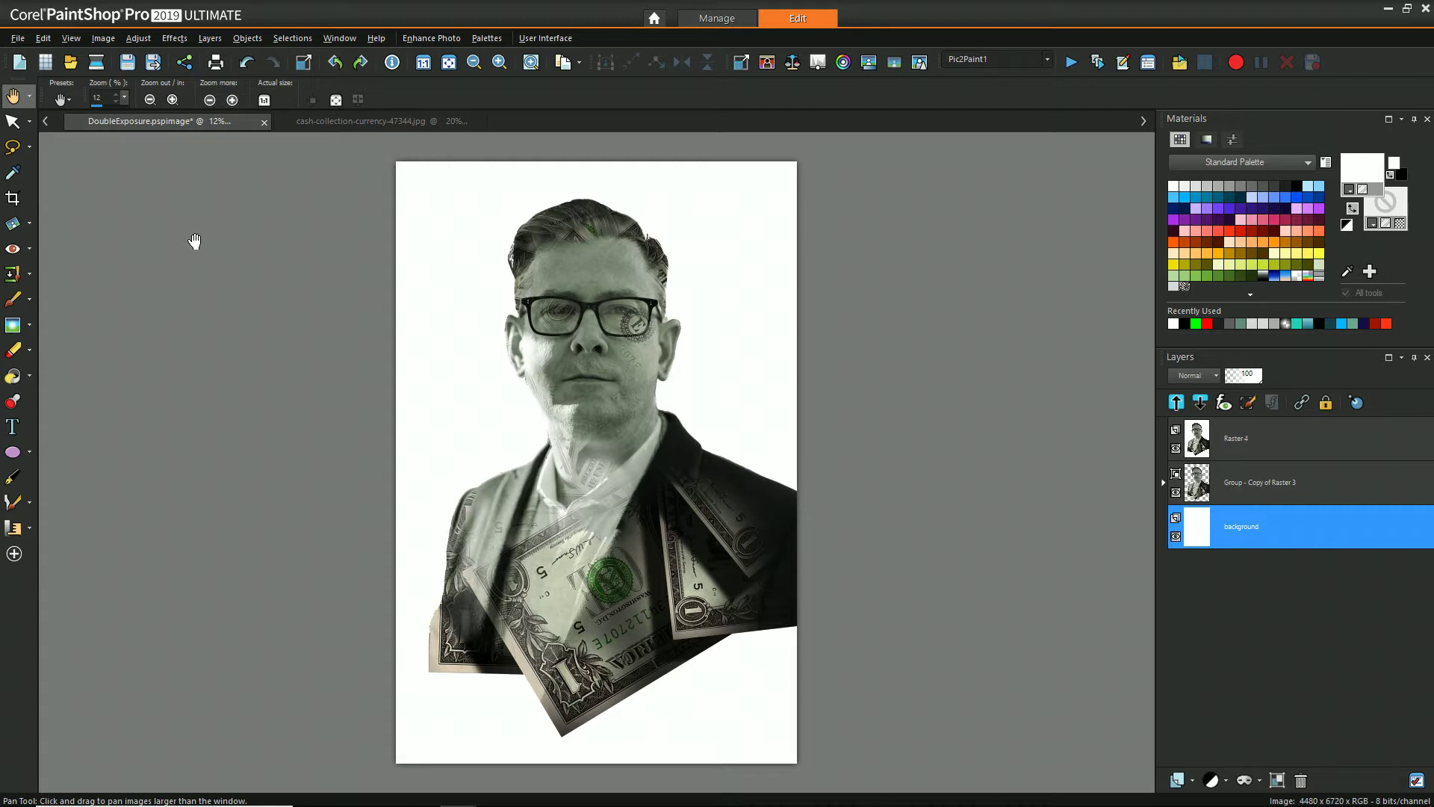
{"action": "key", "text": "ctrl+s"}
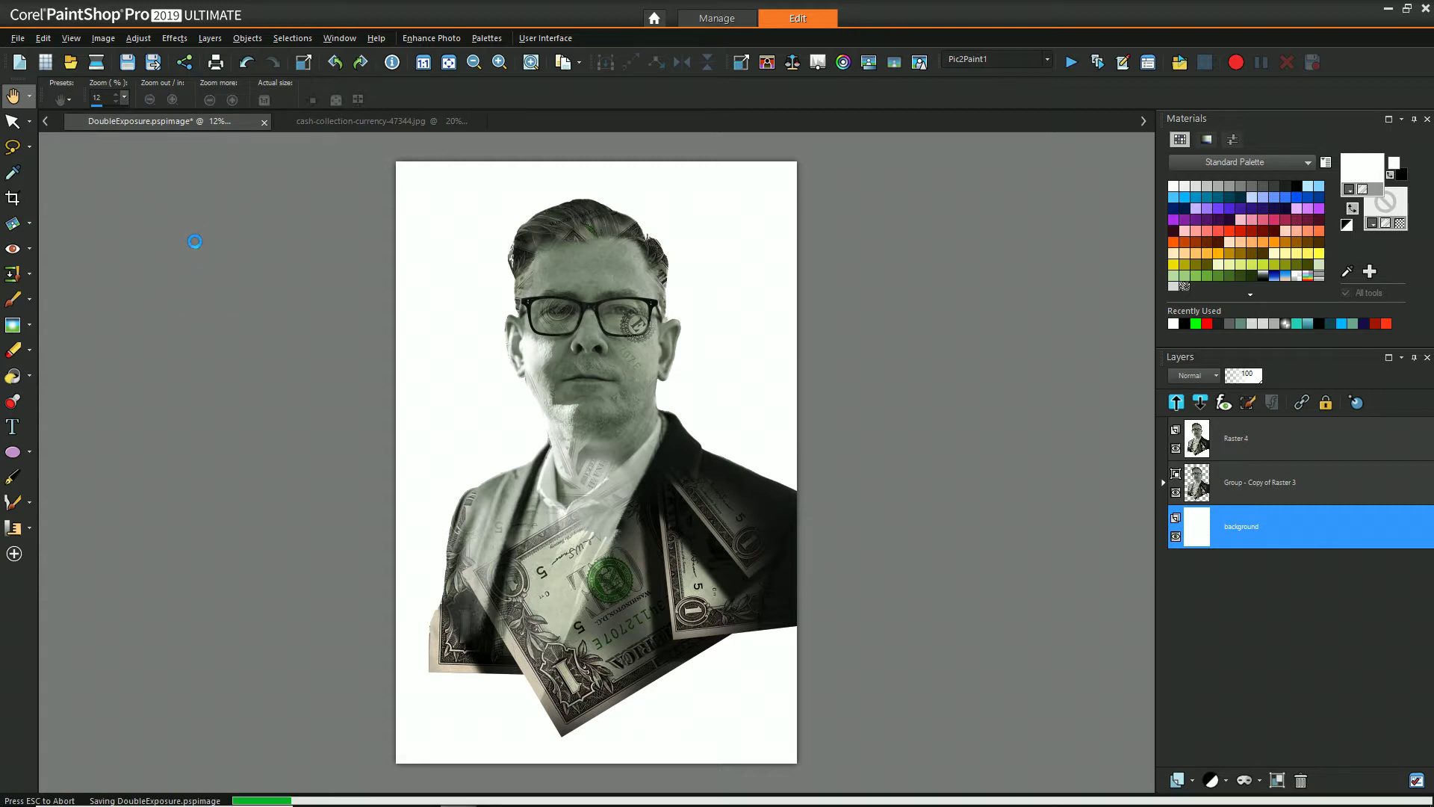